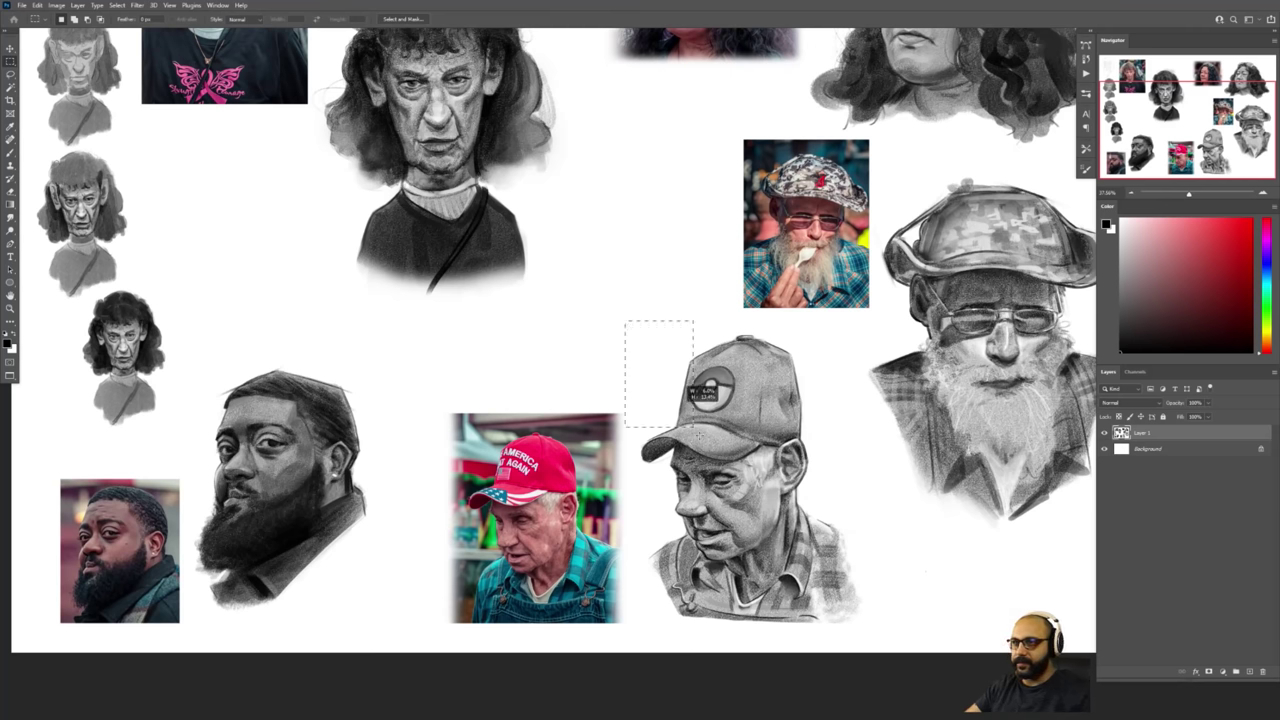
Copy the pencil portrait of the capped man to a new layer and place the copy above the original.
key("ctrl+c")
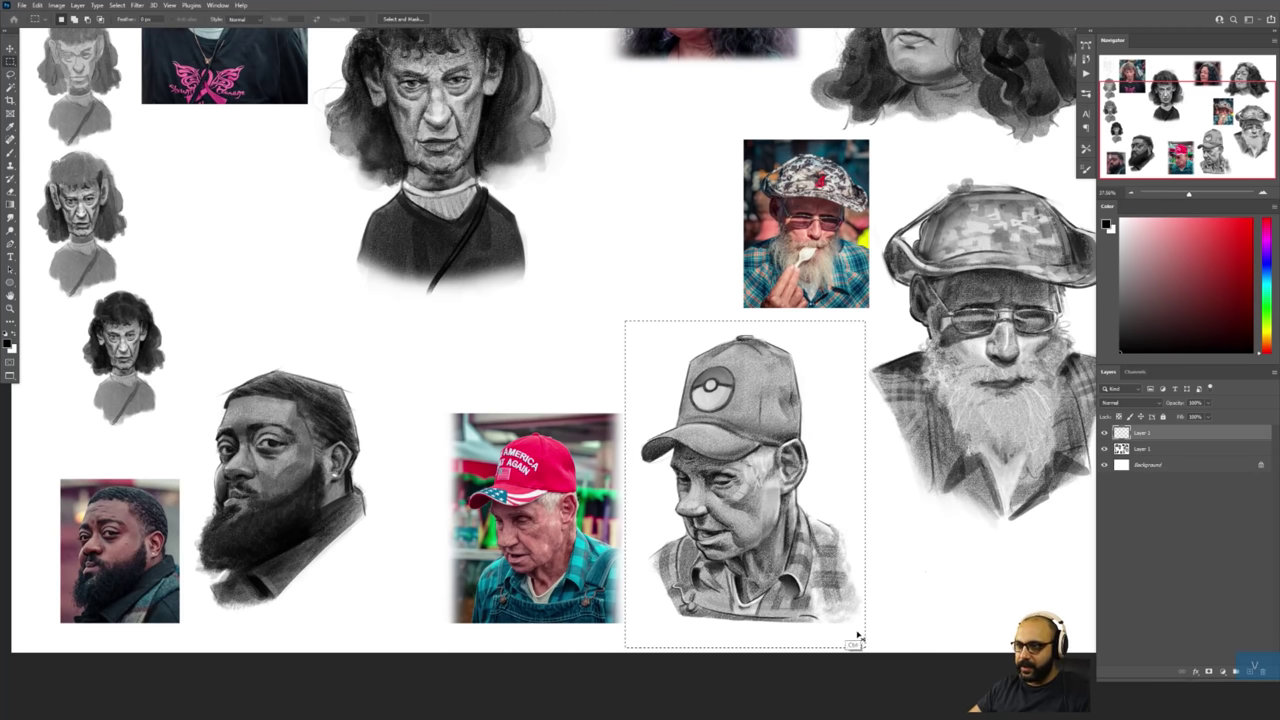
key("ctrl+v")
left_click_drag(812, 588, 616, 340)
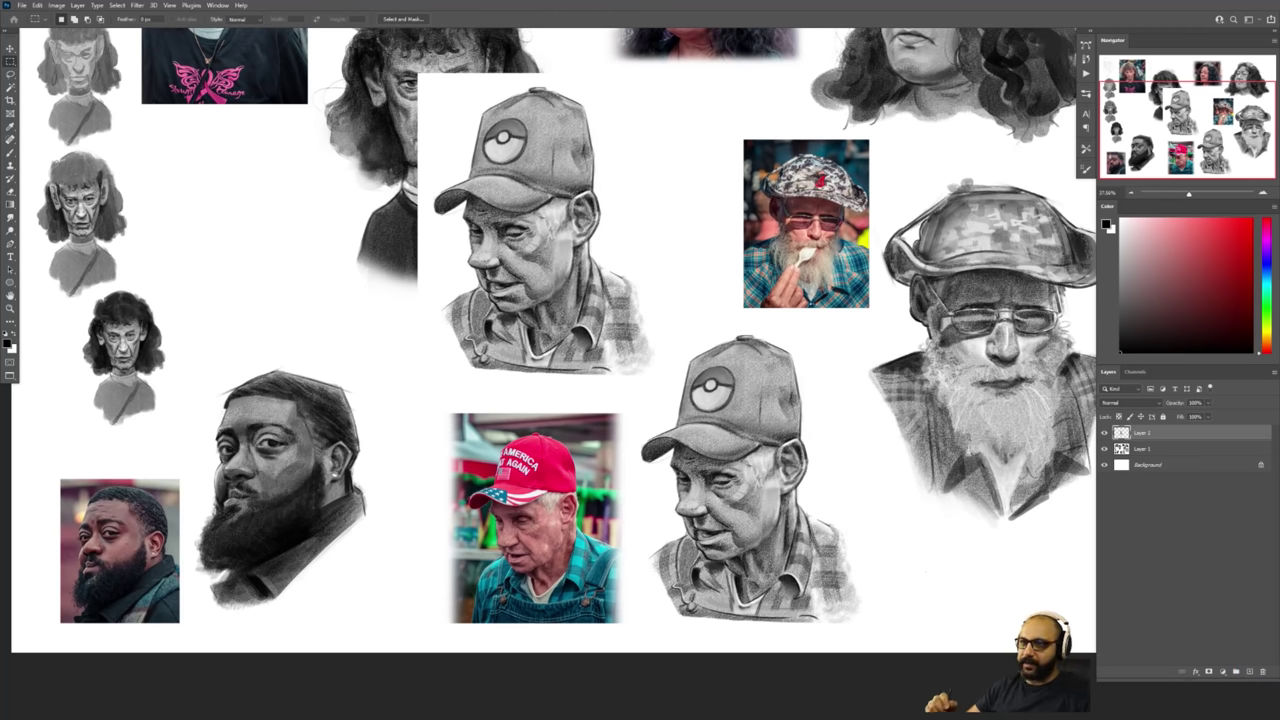
Fade Layer 1 and add a new layer directly above it for brush marks over the red-cap reference photo.
key("z")
left_click_drag(475, 577, 545, 577)
left_click(1165, 452)
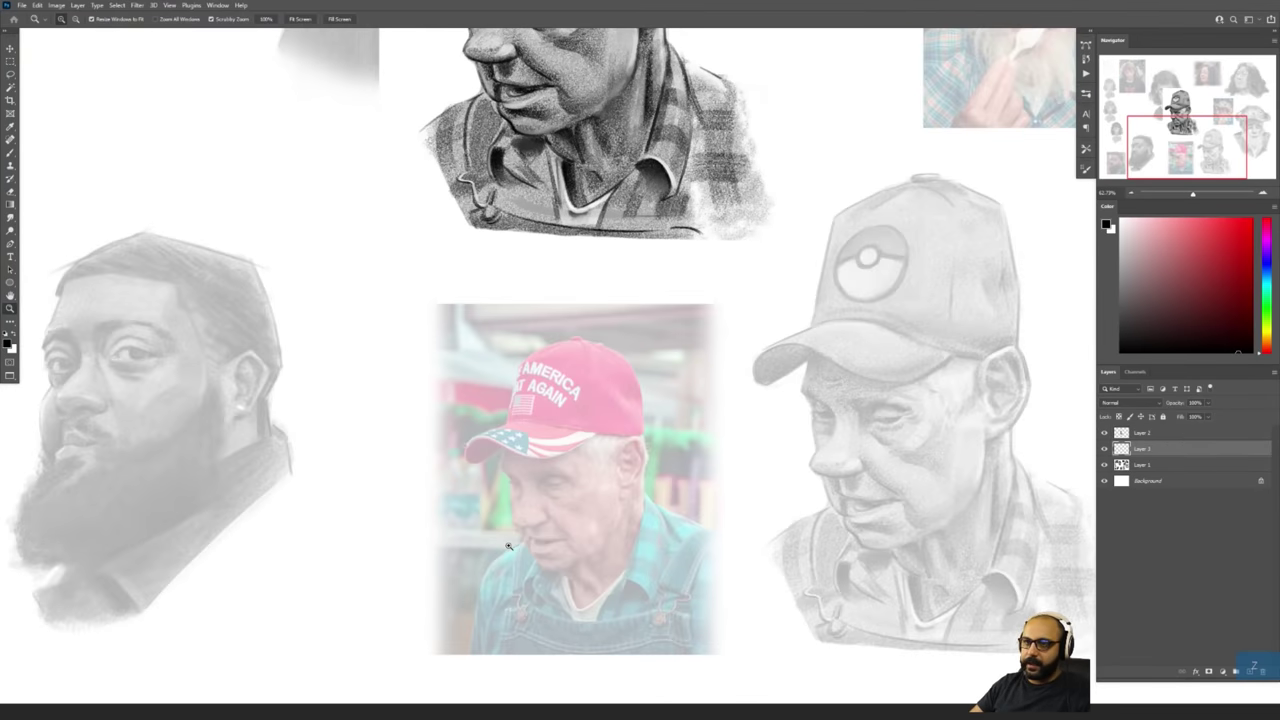
left_click_drag(508, 546, 554, 546)
key("b")
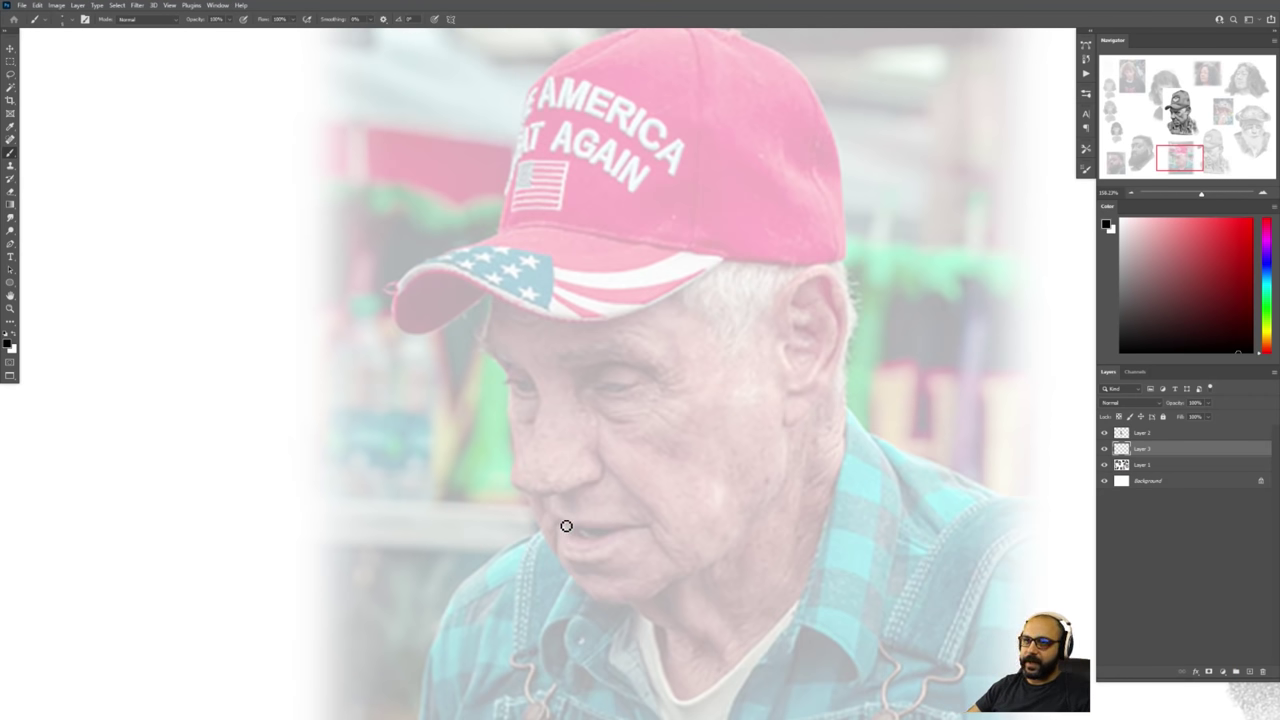
Outline the mouth, nose wedge and both eye sockets in thin black lines over the man's face in the photo.
mouse_move(550, 514)
left_mouse_down()
mouse_move(663, 533)
mouse_move(621, 552)
mouse_move(569, 526)
left_mouse_up()
left_click_drag(660, 529, 604, 458)
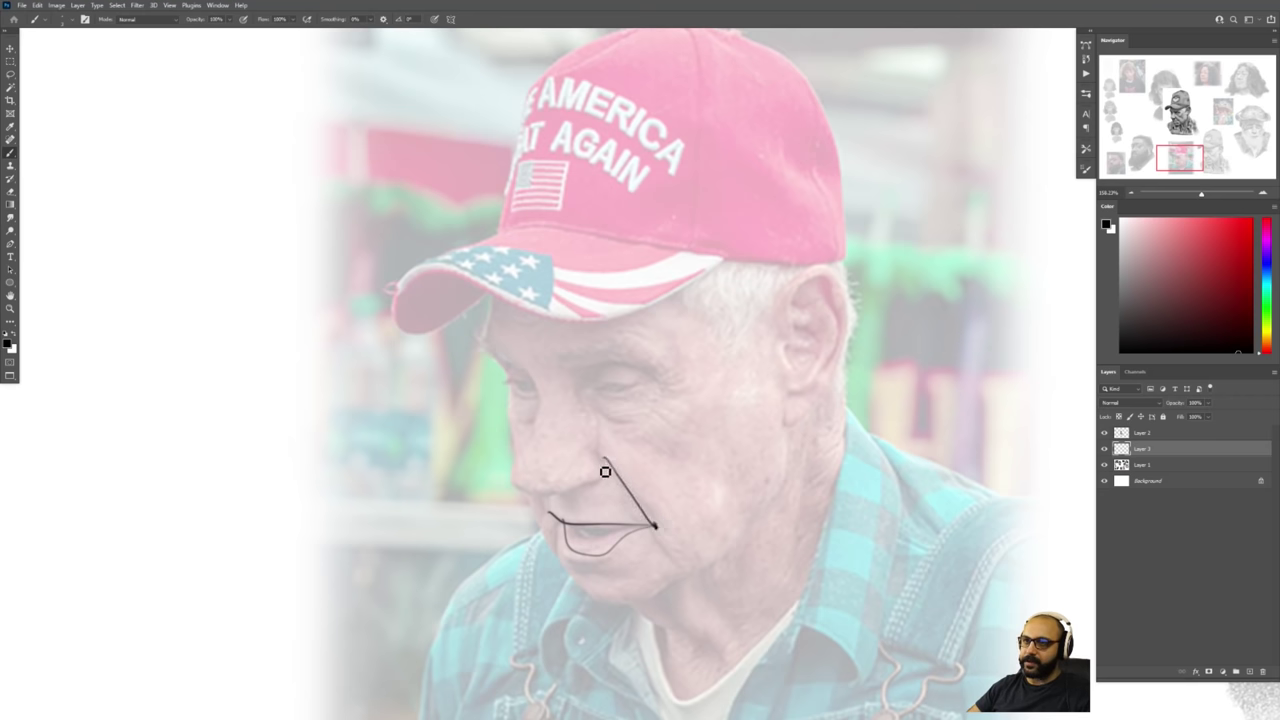
mouse_move(549, 512)
left_mouse_down()
mouse_move(605, 485)
mouse_move(524, 506)
mouse_move(530, 456)
mouse_move(563, 404)
mouse_move(607, 474)
mouse_move(594, 557)
mouse_move(561, 458)
left_mouse_up()
mouse_move(609, 417)
left_mouse_down()
mouse_move(634, 370)
mouse_move(624, 424)
left_mouse_up()
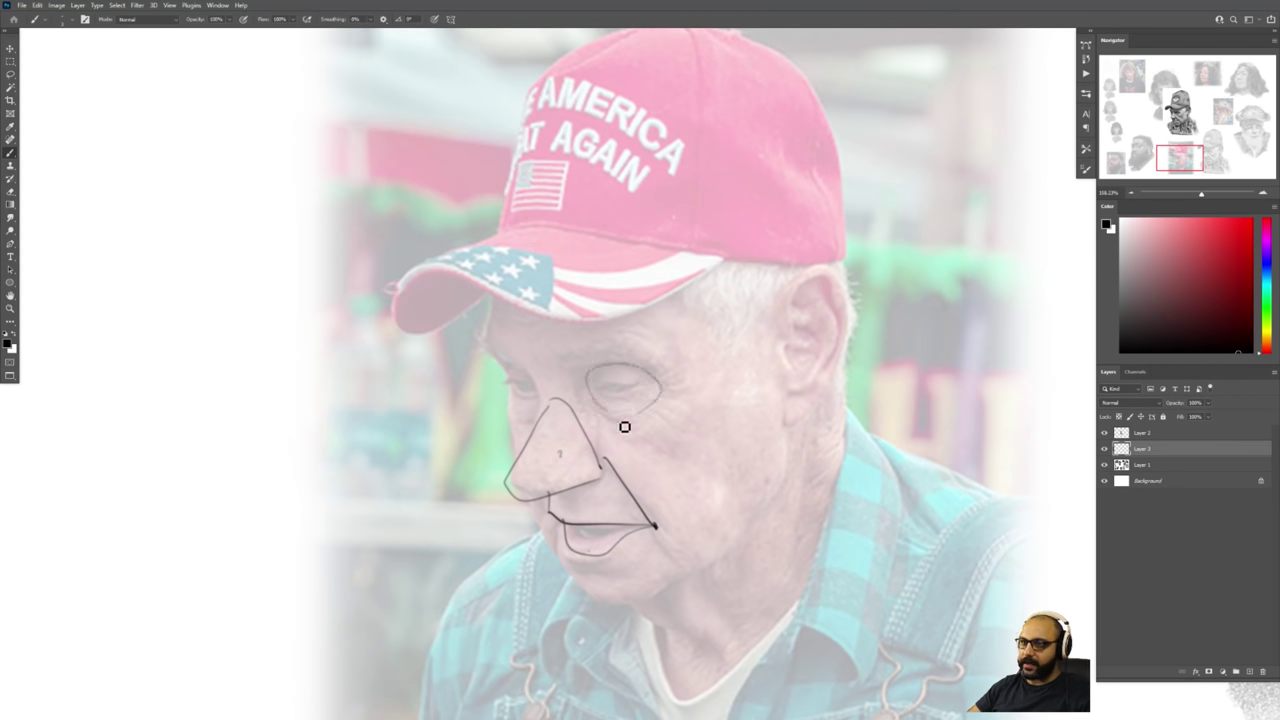
mouse_move(500, 362)
left_mouse_down()
mouse_move(520, 409)
mouse_move(514, 363)
left_mouse_up()
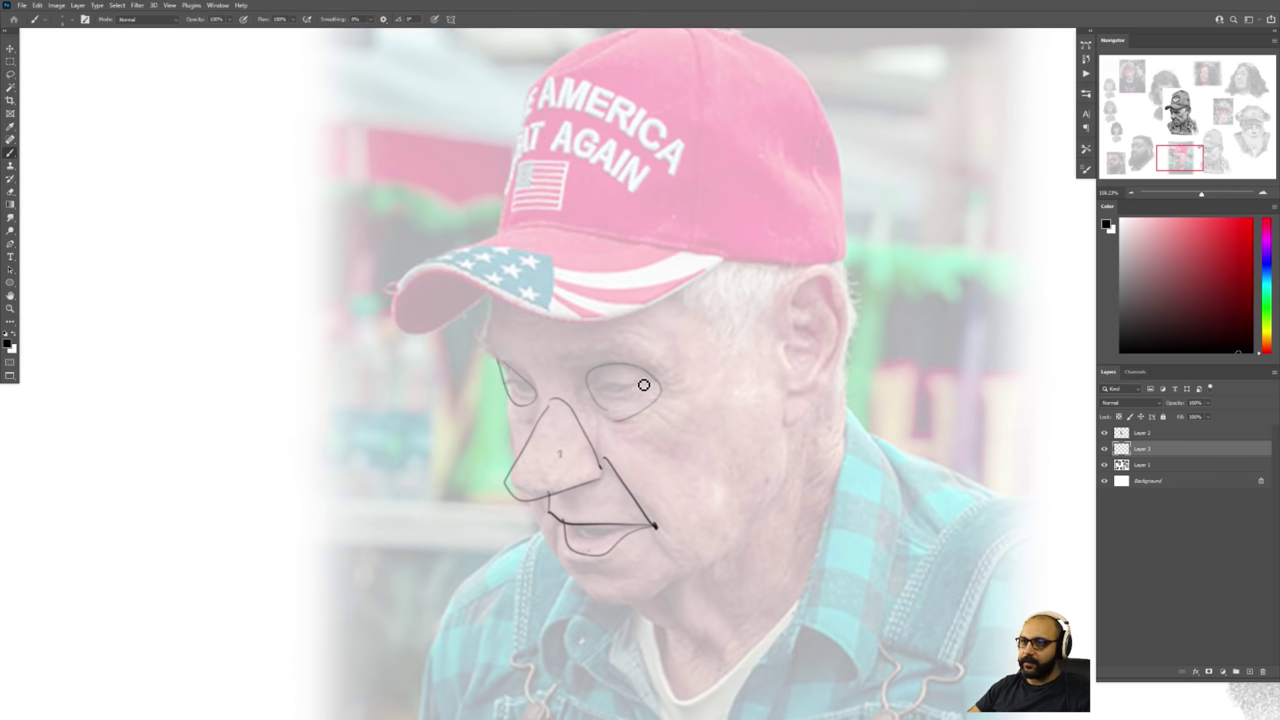
Draw arrows from the eye and mouth corners toward the ear, and add heavy curved strokes over the mouth.
mouse_move(667, 376)
left_mouse_down()
mouse_move(509, 377)
mouse_move(670, 378)
mouse_move(778, 319)
mouse_move(768, 338)
left_mouse_up()
mouse_move(674, 526)
left_mouse_down()
mouse_move(771, 413)
mouse_move(767, 433)
mouse_move(714, 417)
left_mouse_up()
mouse_move(541, 503)
left_mouse_down()
mouse_move(647, 477)
mouse_move(683, 490)
mouse_move(697, 532)
mouse_move(630, 550)
left_mouse_up()
mouse_move(586, 458)
left_mouse_down()
mouse_move(646, 502)
mouse_move(689, 469)
mouse_move(605, 451)
mouse_move(630, 473)
mouse_move(641, 473)
mouse_move(630, 460)
mouse_move(655, 487)
left_mouse_up()
mouse_move(602, 462)
left_mouse_down()
mouse_move(650, 496)
mouse_move(678, 466)
left_mouse_up()
left_click_drag(636, 463, 668, 452)
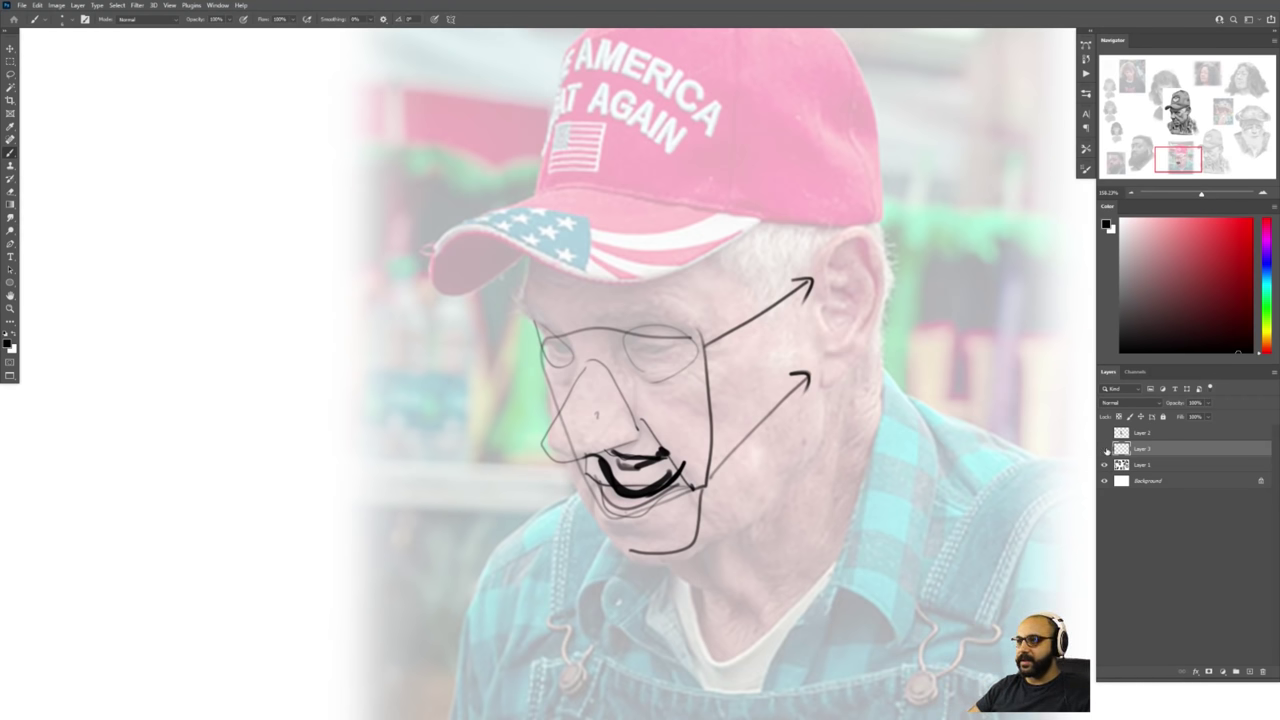
Hide the markup on Layer 3 and draw brow, nose-base and mouth lines over the photo on a new layer.
left_click(1105, 449)
key("ctrl+shift+alt+n")
left_click_drag(584, 478, 687, 488)
mouse_move(594, 439)
left_mouse_down()
mouse_move(568, 439)
mouse_move(638, 440)
left_mouse_up()
left_click_drag(539, 338, 683, 354)
Draw stacked stepped black lines from the chin up to the nose base on the faded pencil portrait.
key("z")
left_click_drag(851, 389, 485, 389)
mouse_move(1089, 398)
left_mouse_down()
mouse_move(824, 443)
mouse_move(818, 461)
left_mouse_up()
mouse_move(860, 389)
left_mouse_down()
mouse_move(740, 389)
mouse_move(770, 389)
left_mouse_up()
key("b")
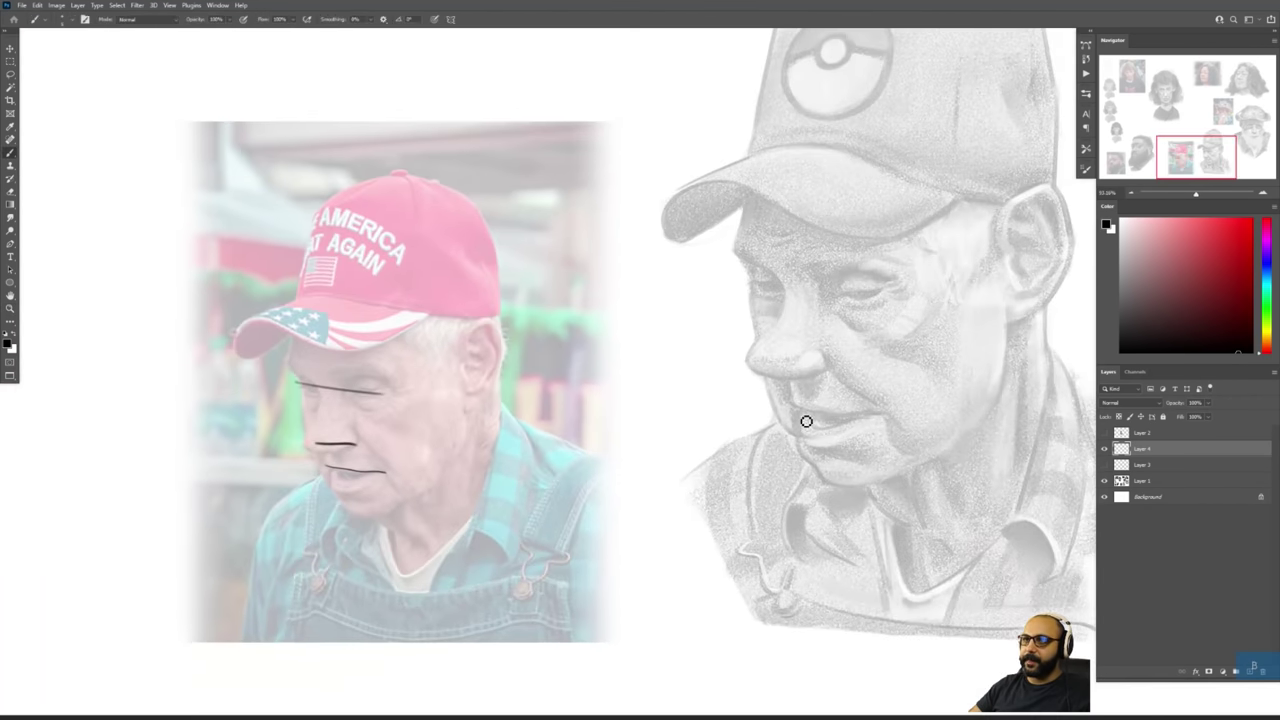
left_click_drag(879, 411, 797, 411)
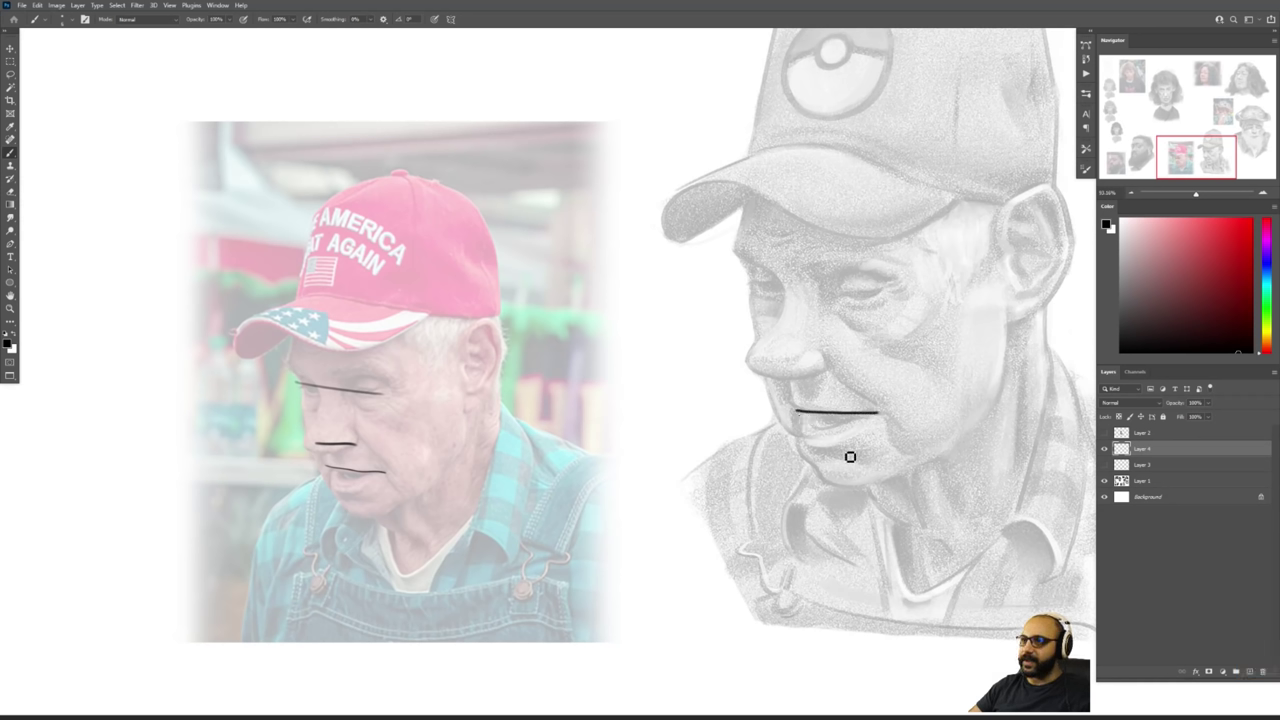
key("ctrl+z")
mouse_move(873, 487)
left_mouse_down()
mouse_move(810, 481)
mouse_move(812, 457)
mouse_move(874, 449)
left_mouse_up()
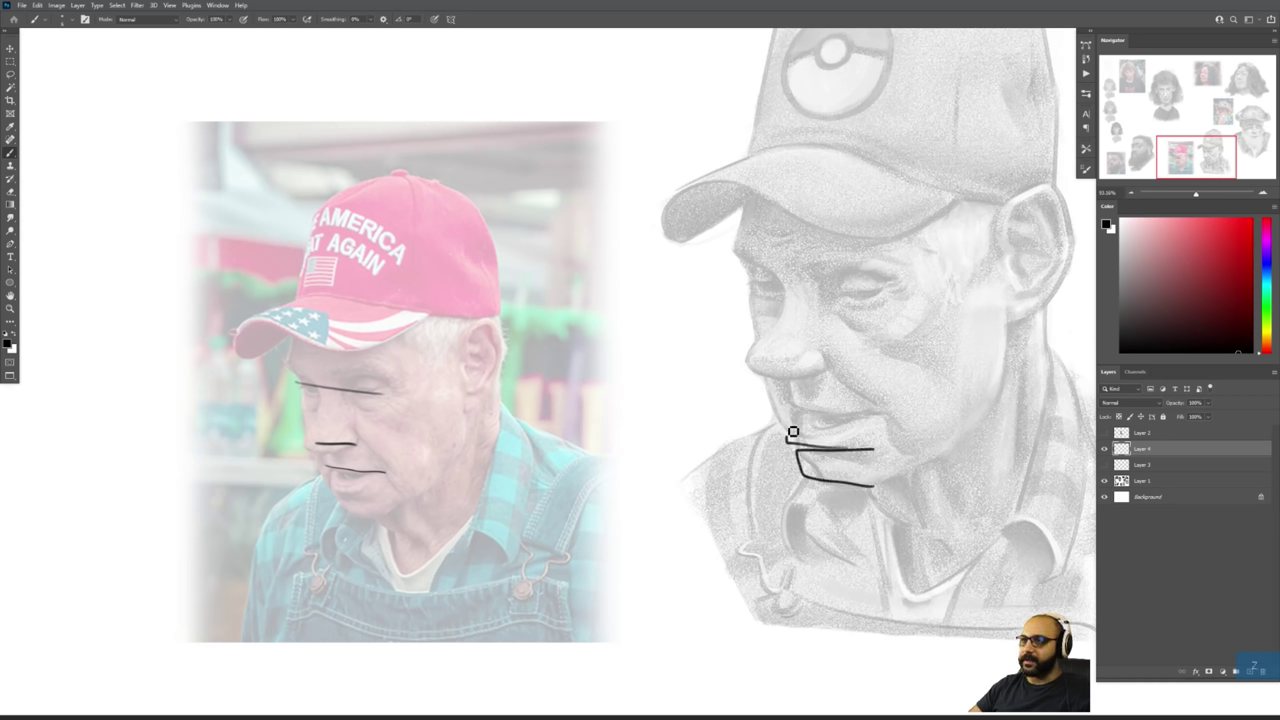
mouse_move(793, 432)
left_mouse_down()
mouse_move(864, 424)
mouse_move(830, 380)
left_mouse_up()
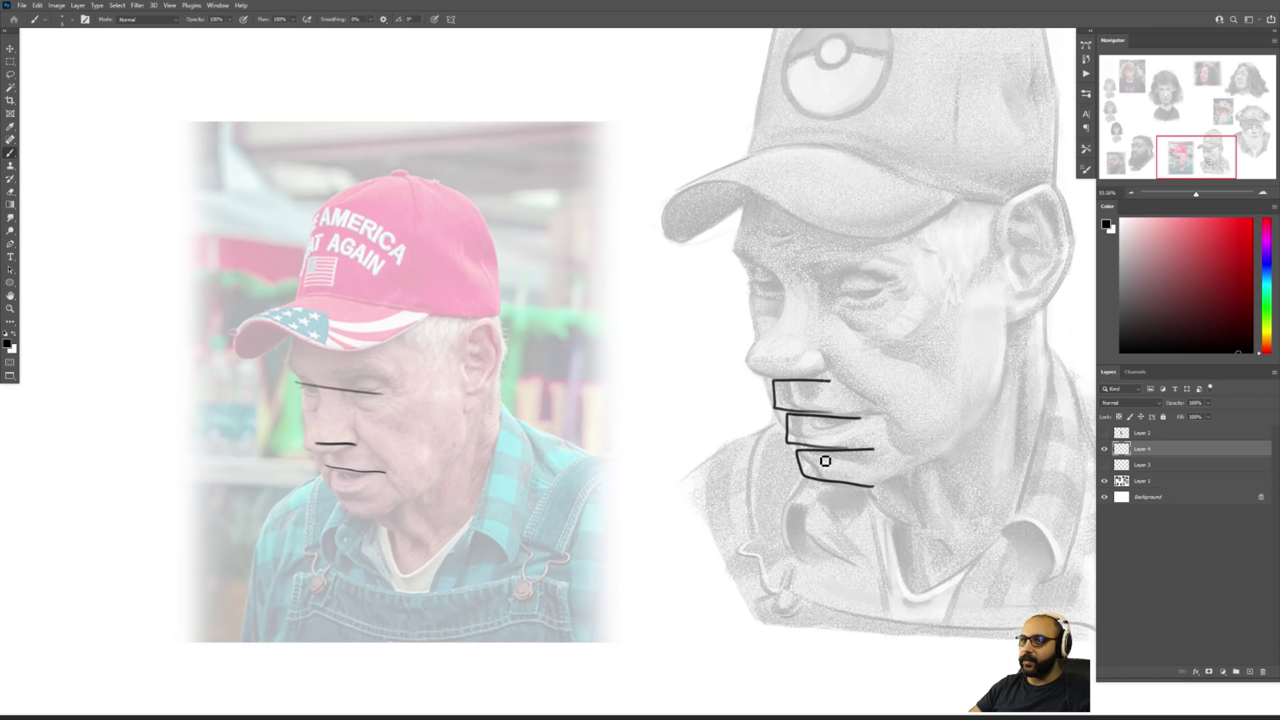
Paint a thick red bar across the portrait's mouth on a new layer and add a black stroke over it.
left_click_drag(1150, 262, 1252, 219)
key("ctrl+shift+alt+n")
key("b")
mouse_move(786, 430)
left_mouse_down()
mouse_move(876, 432)
mouse_move(878, 410)
left_mouse_up()
key("d")
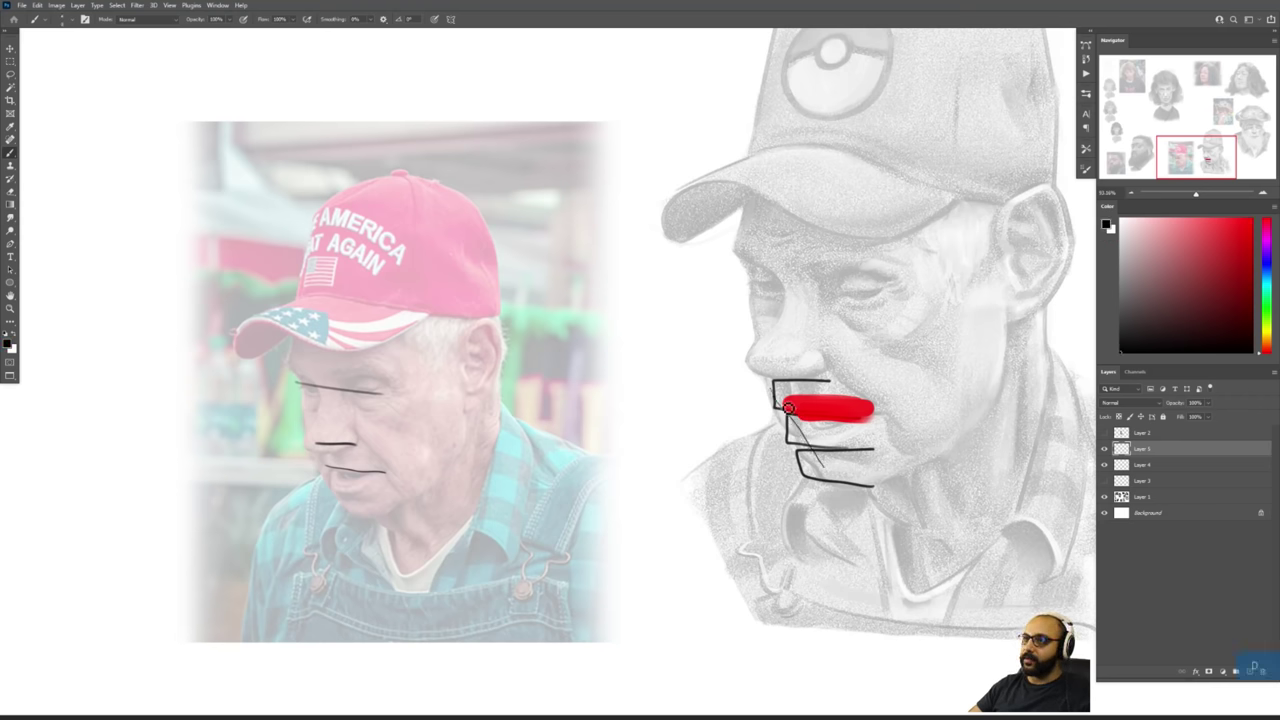
mouse_move(789, 408)
left_mouse_down()
mouse_move(860, 474)
mouse_move(920, 434)
left_mouse_up()
Merge the red mark layer down into Layer 4, hide the merged layer and select Layer 1.
key("ctrl+e")
left_click(1104, 449)
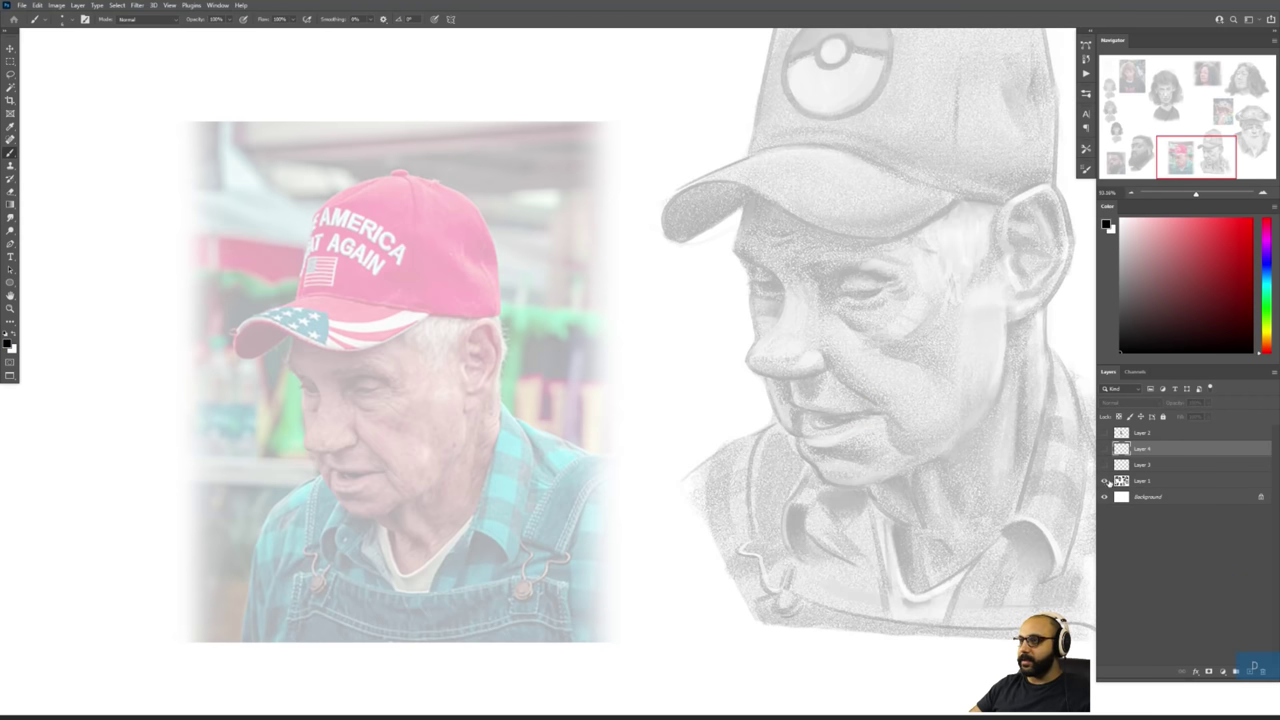
left_click(1135, 483)
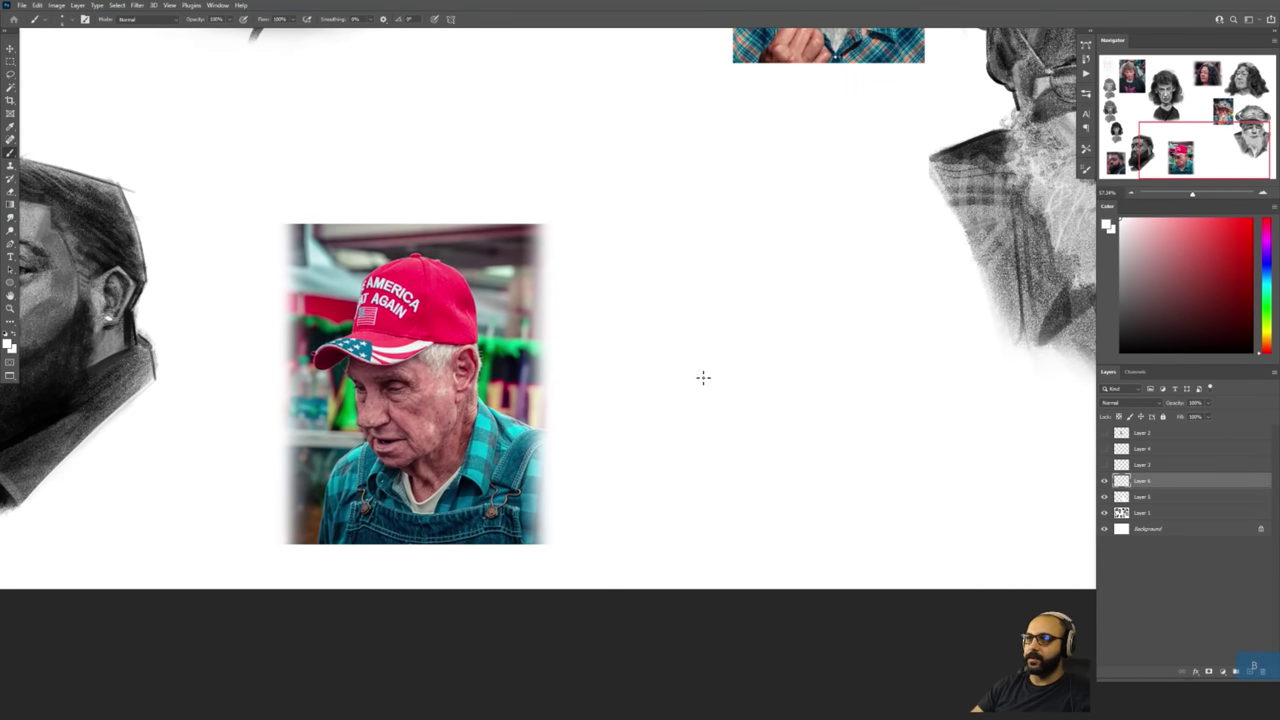
Sketch the caricature's long nose, narrow eyes, wrinkled forehead and mouth in black in the empty space beside the photo.
key("x")
mouse_move(704, 332)
left_mouse_down()
mouse_move(678, 389)
mouse_move(744, 392)
mouse_move(689, 403)
mouse_move(752, 385)
mouse_move(732, 336)
left_mouse_up()
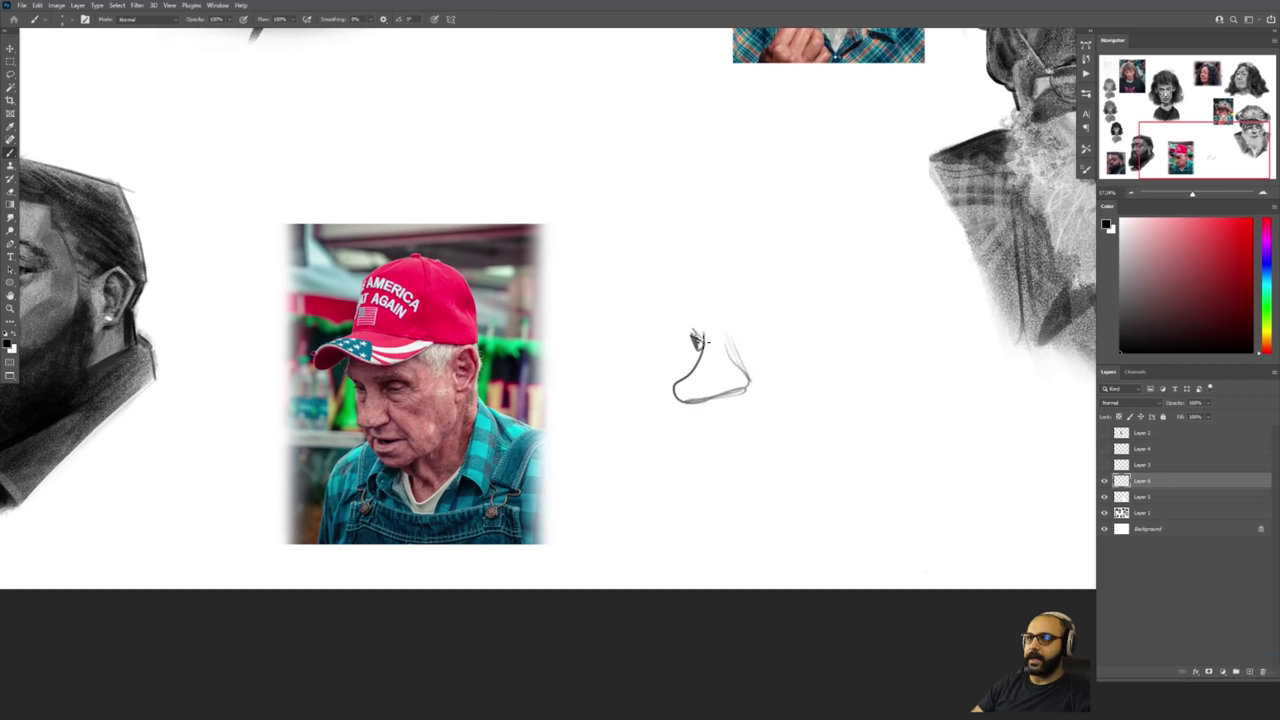
mouse_move(757, 348)
left_mouse_down()
mouse_move(726, 340)
mouse_move(772, 345)
mouse_move(744, 347)
left_mouse_up()
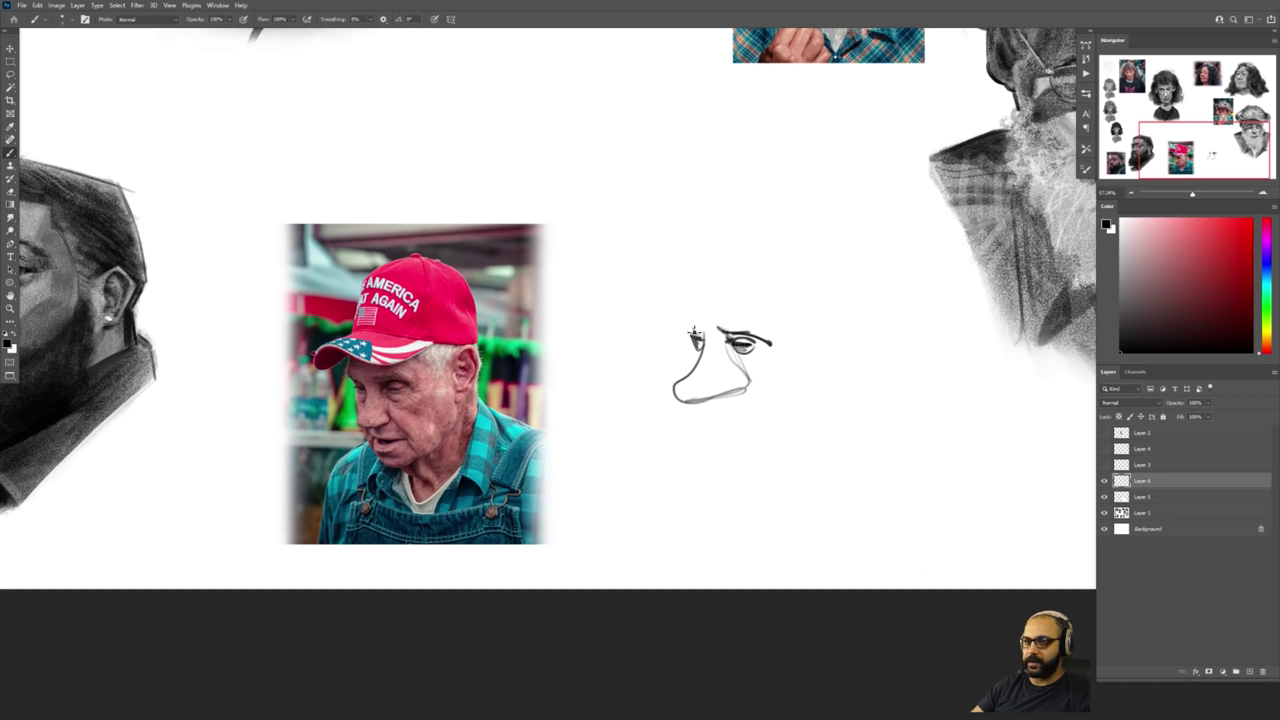
mouse_move(776, 303)
left_mouse_down()
mouse_move(772, 348)
mouse_move(709, 322)
mouse_move(756, 330)
mouse_move(745, 319)
left_mouse_up()
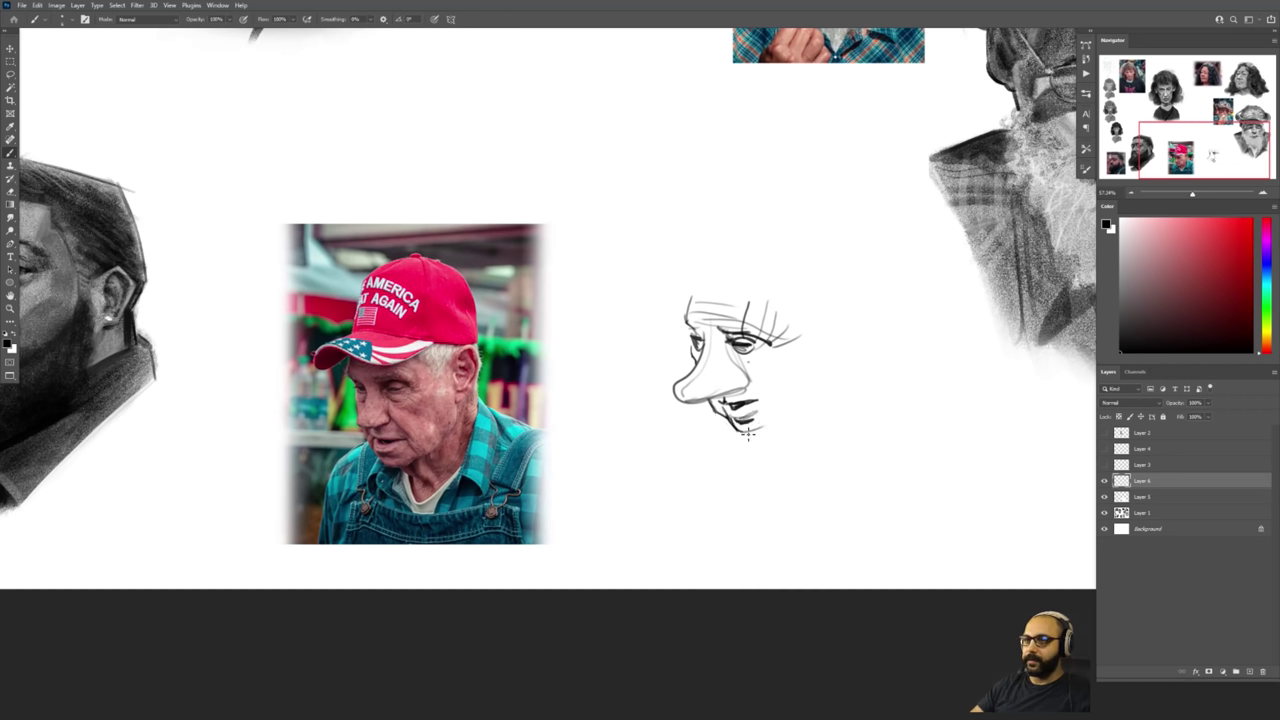
Draw the caricature's chin and short jawline, an oversized ear and a neck line below it.
mouse_move(747, 433)
left_mouse_down()
mouse_move(767, 401)
mouse_move(725, 397)
mouse_move(780, 419)
mouse_move(846, 367)
left_mouse_up()
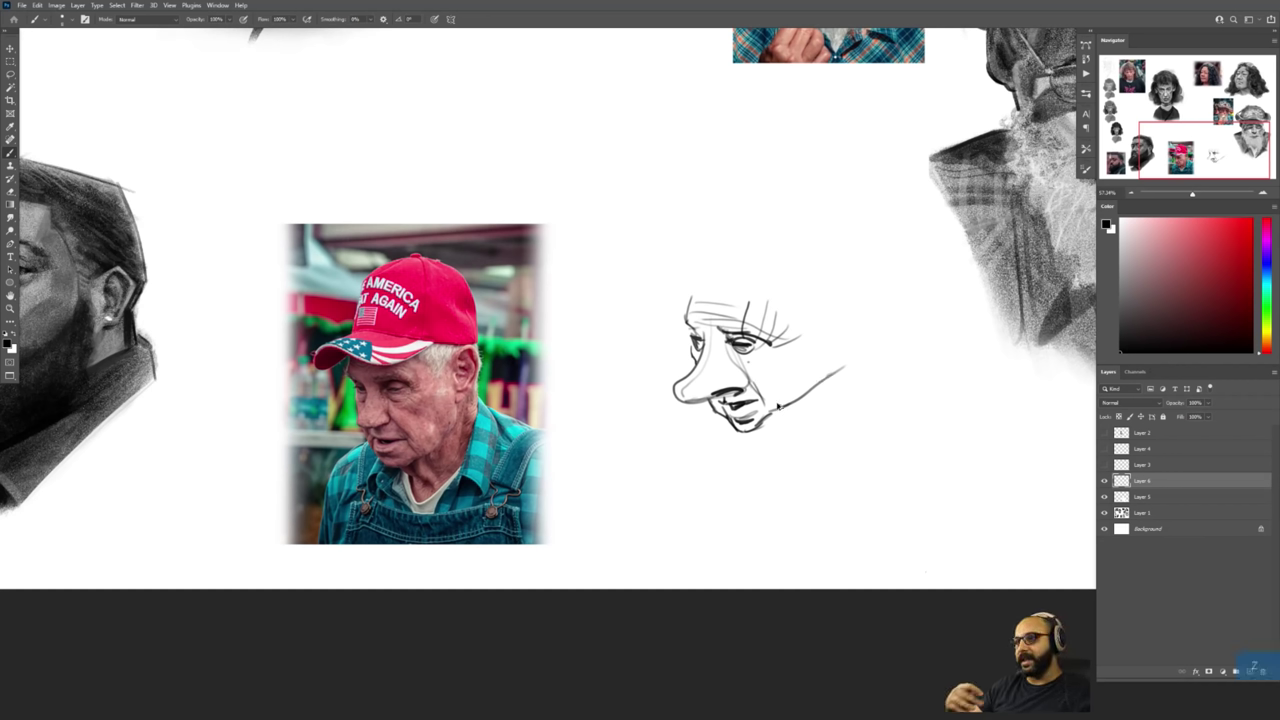
key("ctrl+z")
left_click_drag(766, 416, 792, 404)
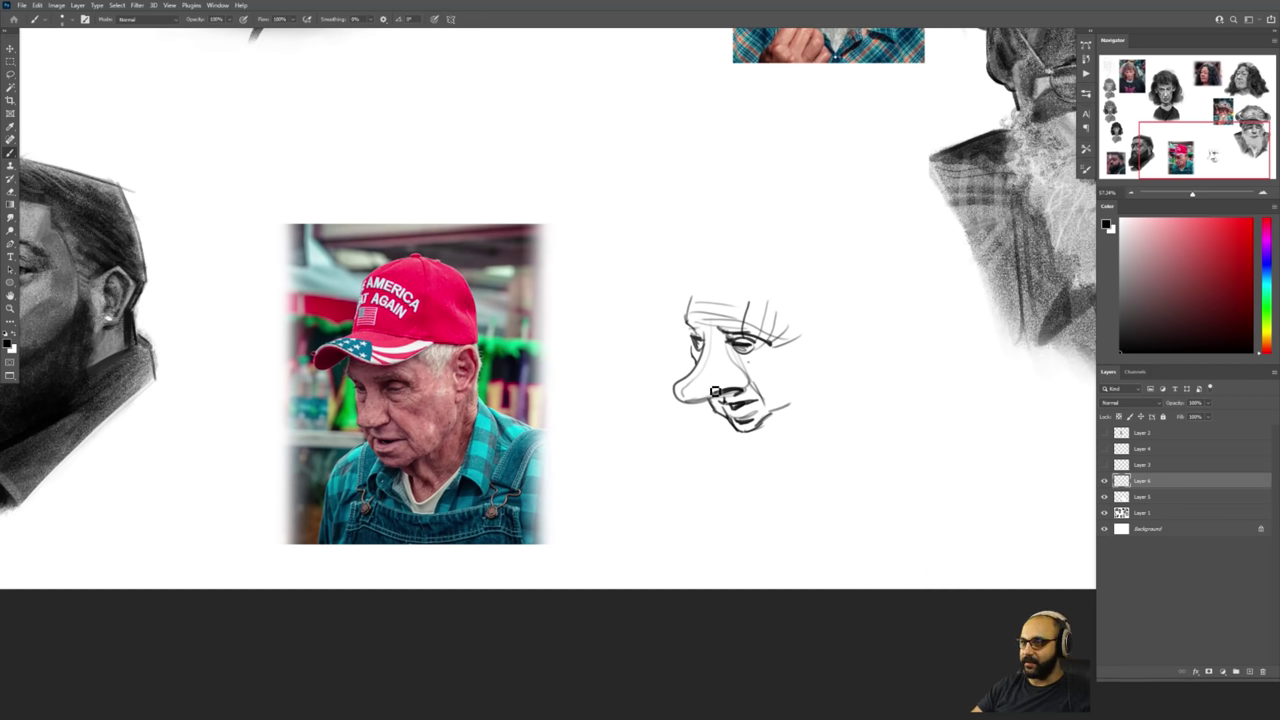
mouse_move(816, 320)
left_mouse_down()
mouse_move(877, 281)
mouse_move(885, 318)
left_mouse_up()
mouse_move(813, 362)
left_mouse_down()
mouse_move(856, 362)
mouse_move(885, 294)
mouse_move(866, 348)
left_mouse_up()
mouse_move(798, 407)
left_mouse_down()
mouse_move(829, 401)
mouse_move(824, 435)
mouse_move(780, 474)
left_mouse_up()
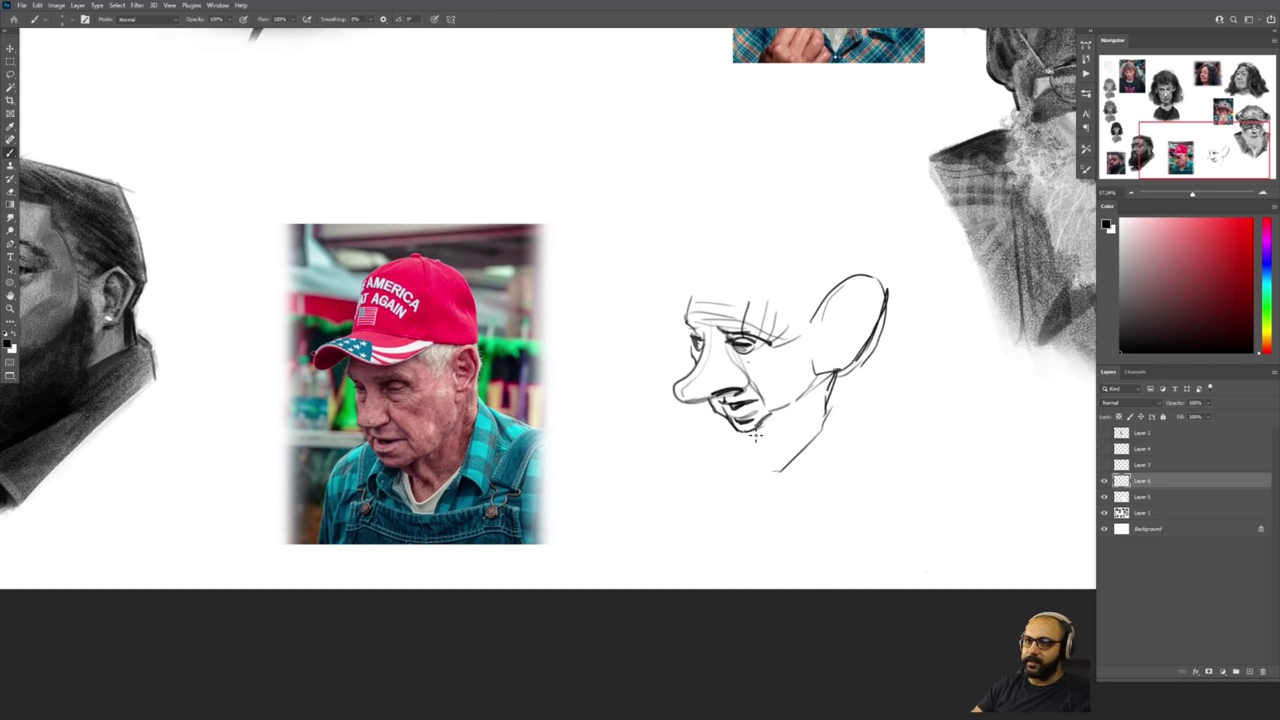
Erase the slanted neck line and redraw the neck longer and farther back, adding the throat folds under the chin.
key("e")
left_click_drag(826, 404, 778, 470)
key("b")
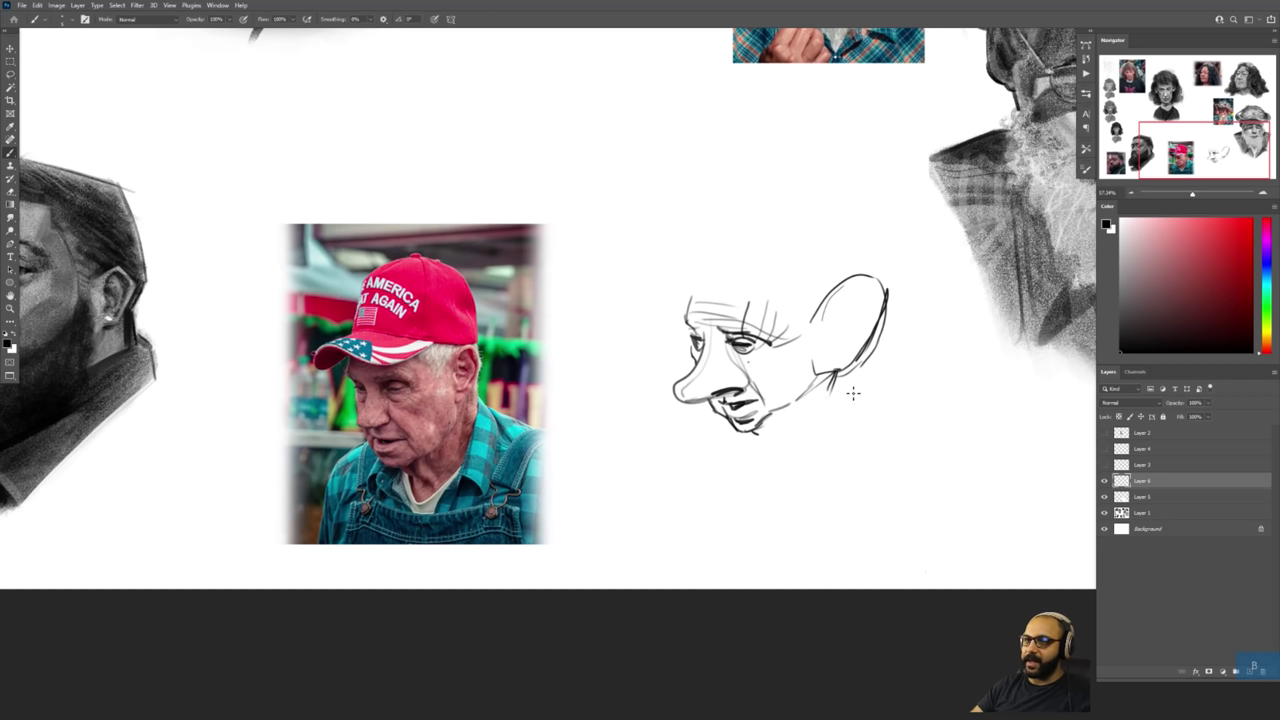
mouse_move(852, 375)
left_mouse_down()
mouse_move(849, 456)
mouse_move(810, 494)
left_mouse_up()
key("Tab")
key("Tab")
left_click_drag(752, 432, 801, 463)
mouse_move(766, 428)
left_mouse_down()
mouse_move(804, 466)
mouse_move(798, 440)
mouse_move(799, 493)
left_mouse_up()
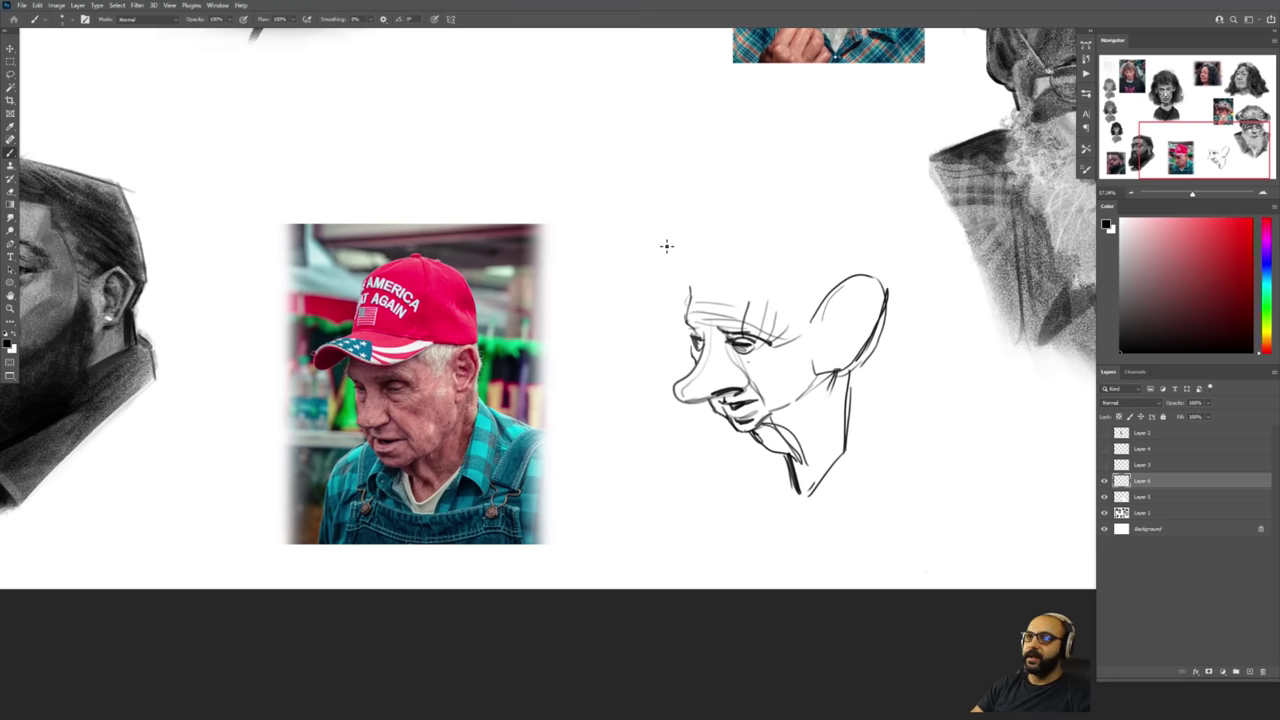
Draw an exaggerated long cap brim over the caricature's forehead and a low rounded crown above the ear.
mouse_move(706, 217)
left_mouse_down()
mouse_move(564, 236)
mouse_move(576, 283)
left_mouse_up()
mouse_move(568, 272)
left_mouse_down()
mouse_move(610, 238)
mouse_move(754, 302)
mouse_move(820, 280)
left_mouse_up()
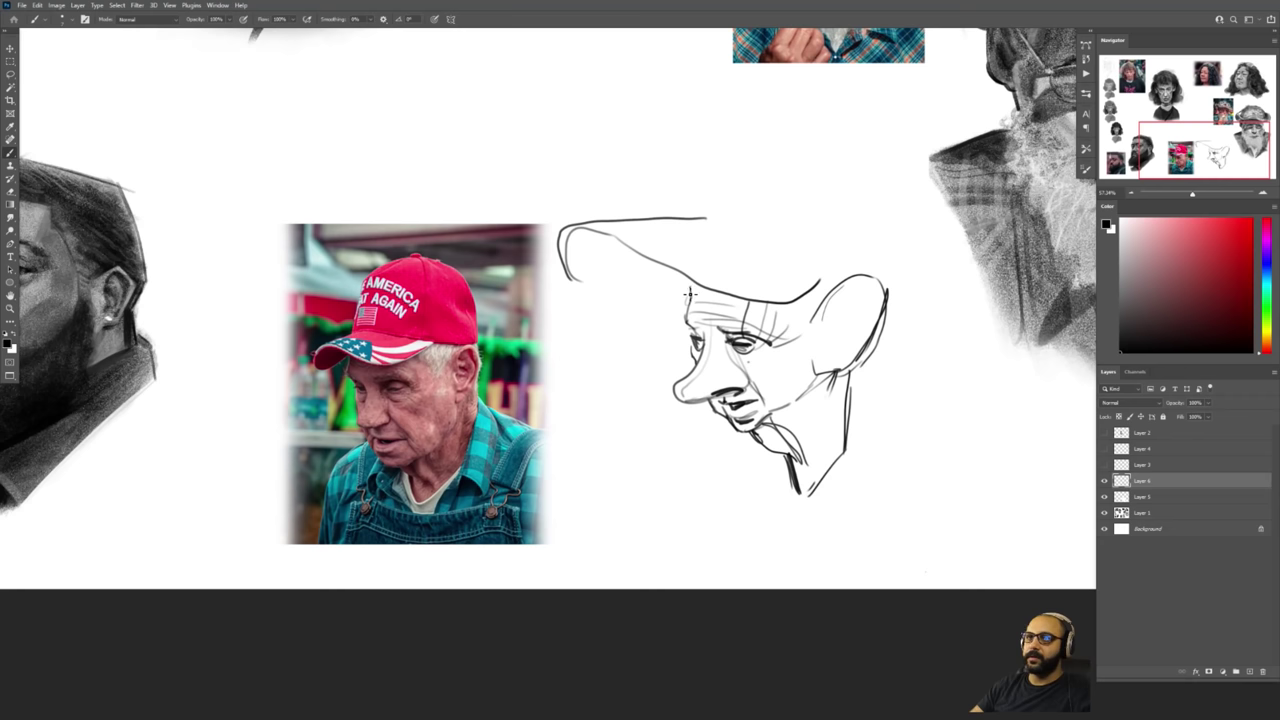
left_click_drag(674, 292, 580, 270)
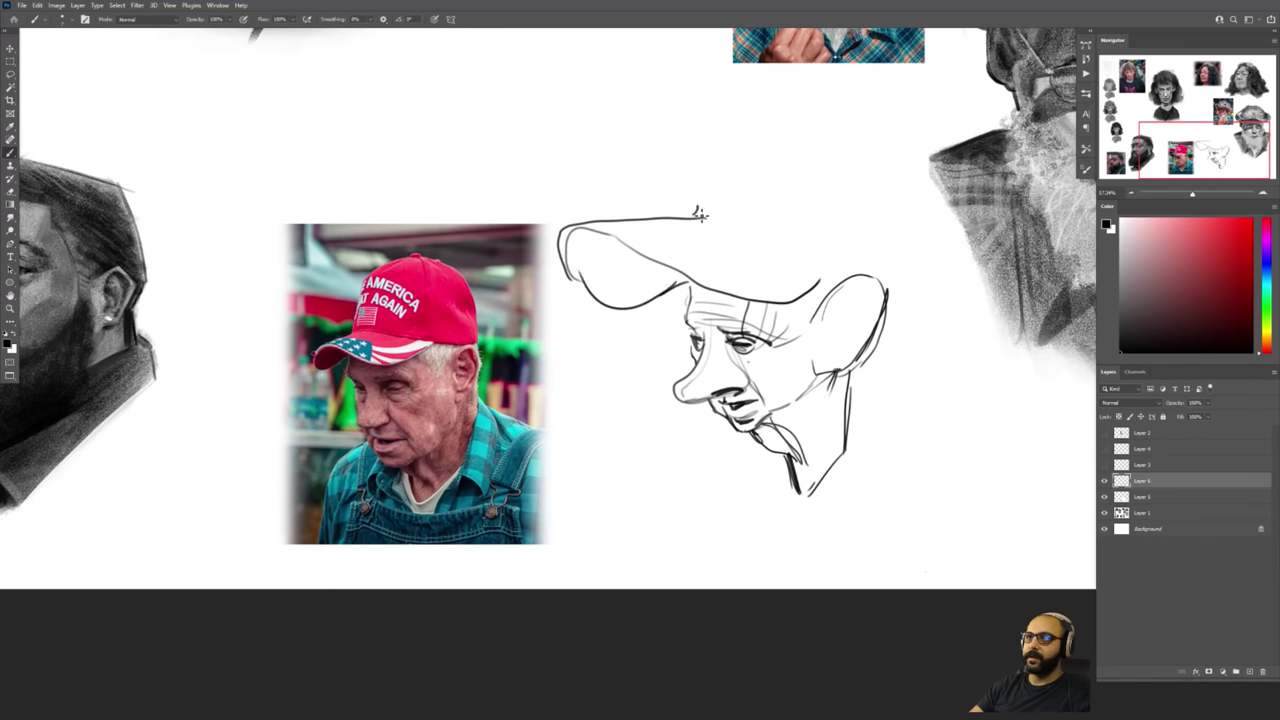
left_click_drag(722, 226, 866, 268)
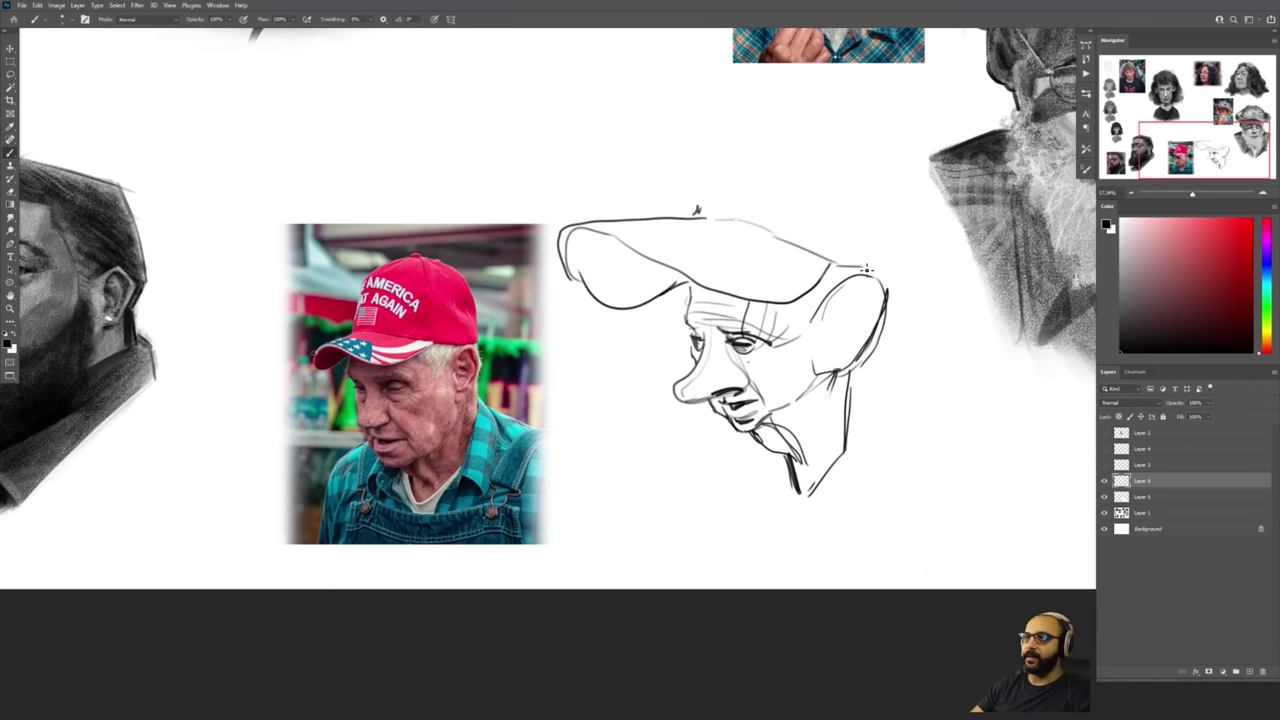
mouse_move(796, 305)
left_mouse_down()
mouse_move(836, 286)
mouse_move(828, 193)
left_mouse_up()
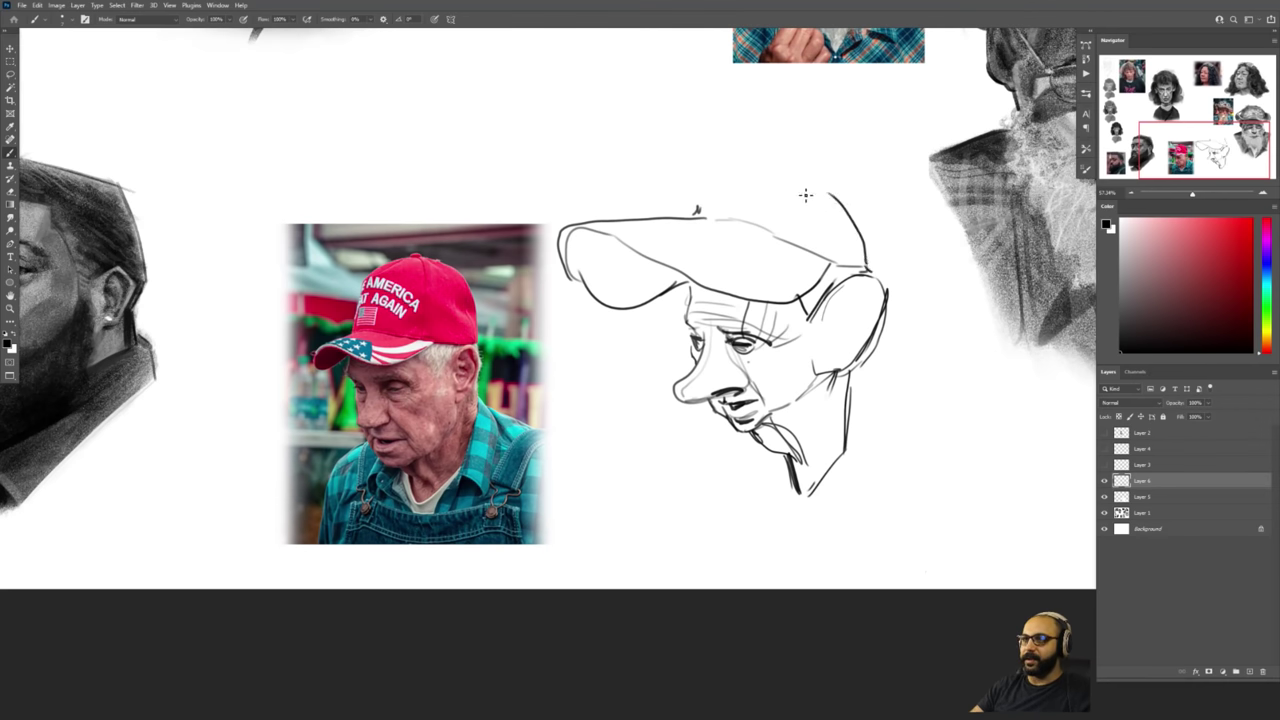
mouse_move(712, 215)
left_mouse_down()
mouse_move(805, 190)
mouse_move(852, 208)
mouse_move(731, 206)
mouse_move(762, 206)
left_mouse_up()
Show Layer 2 again and bring its pencil portrait into view together with the caricature sketch.
key("ctrl+space")
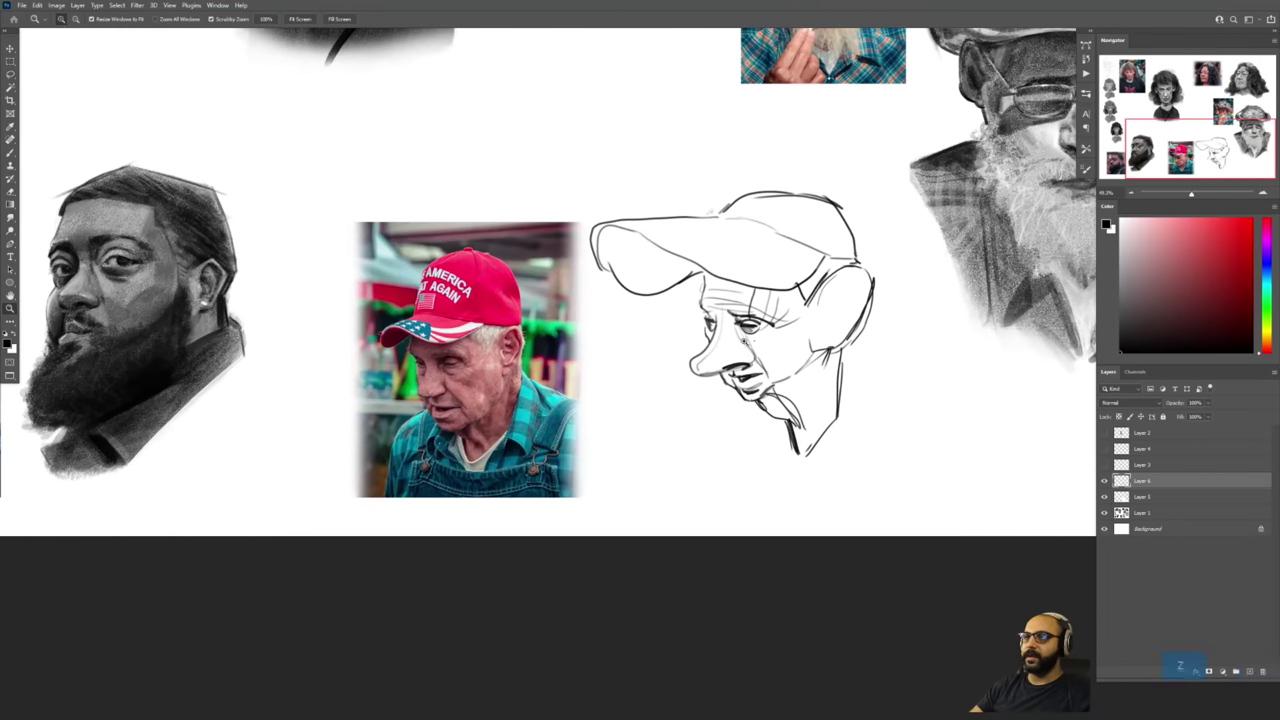
key("b")
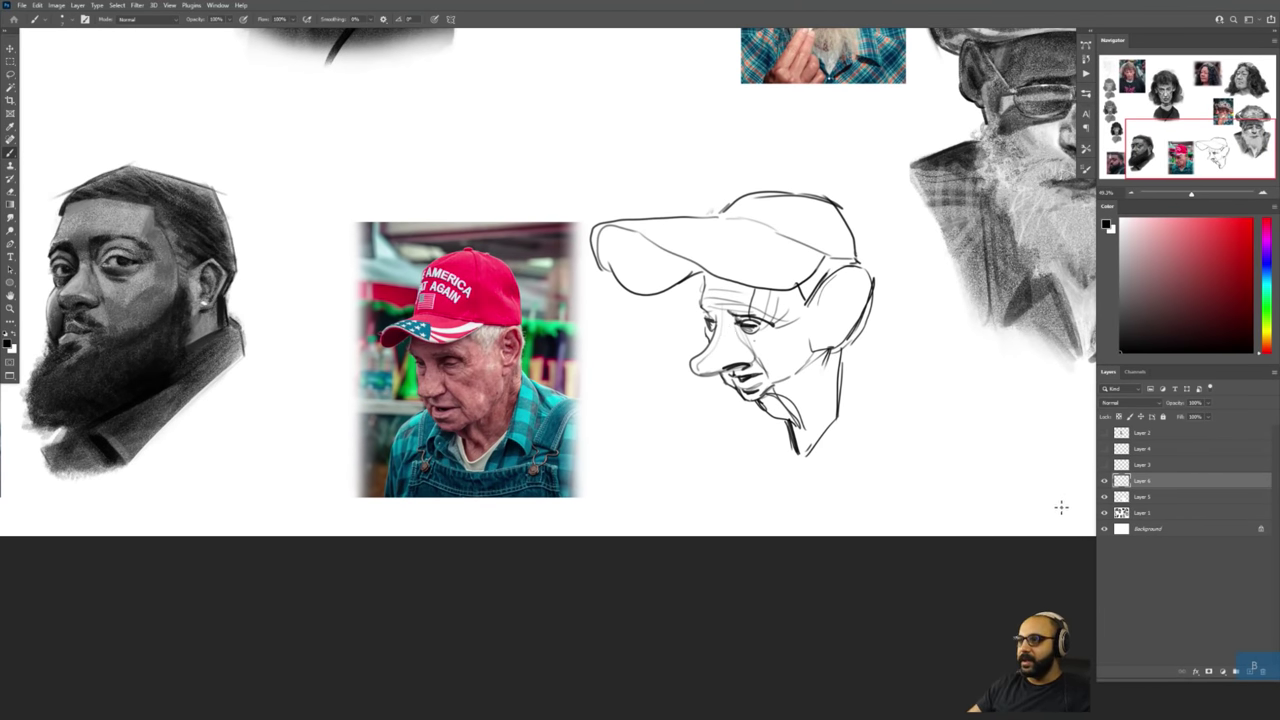
left_click(1104, 433)
left_click_drag(830, 302, 877, 532)
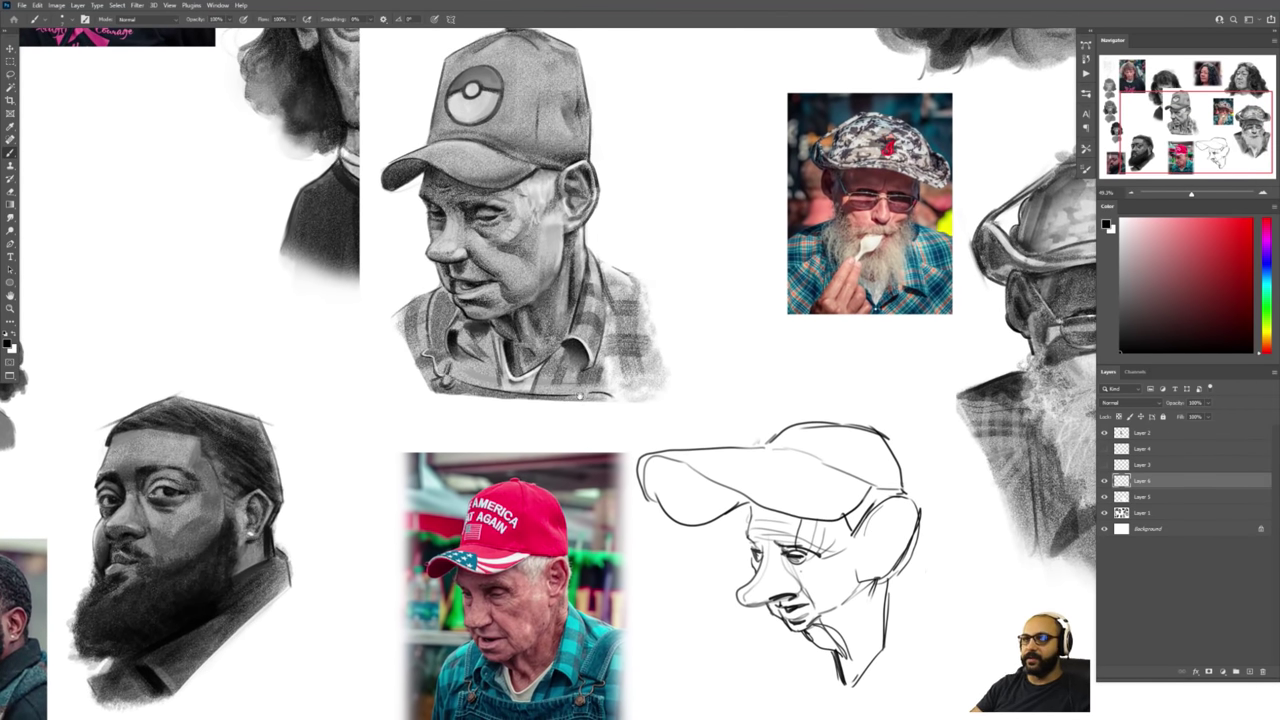
Outline the lower face of the pencil portrait in red on a new layer and delete that outline.
left_click(1251, 219)
key("ctrl+shift+alt+n")
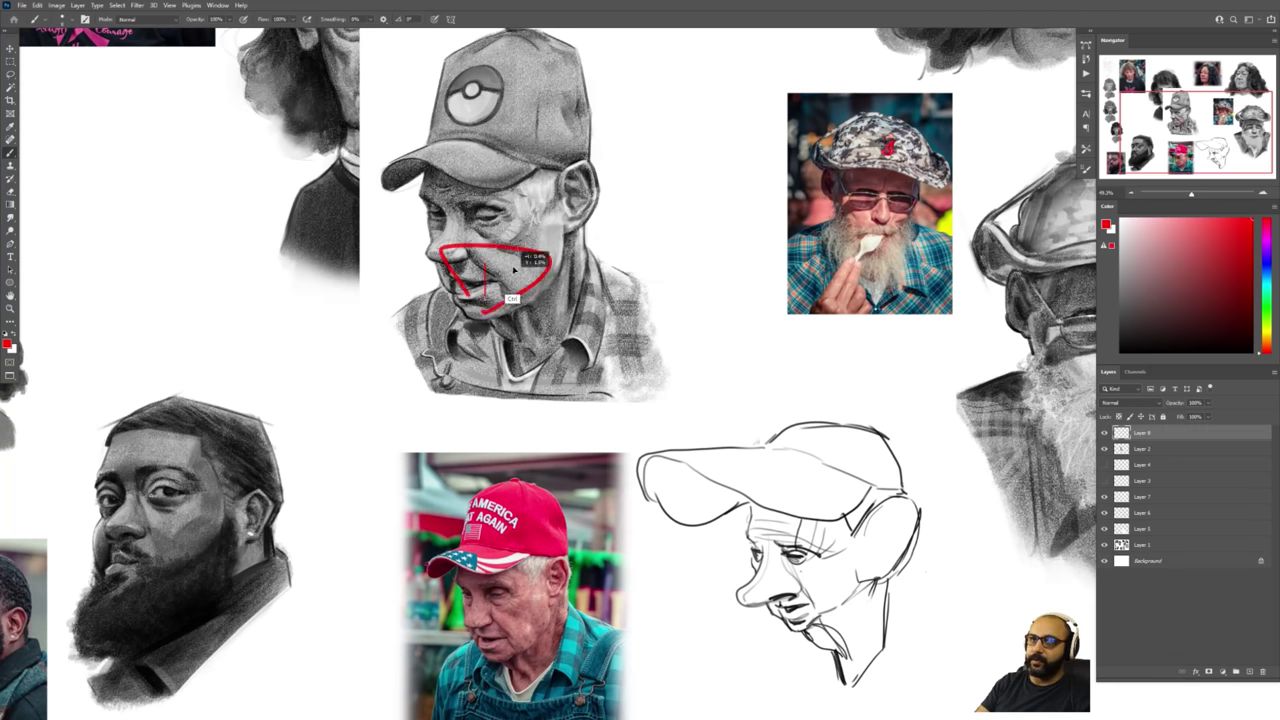
mouse_move(509, 278)
left_mouse_down()
mouse_move(511, 264)
mouse_move(559, 268)
mouse_move(506, 275)
mouse_move(560, 318)
mouse_move(686, 337)
mouse_move(622, 352)
left_mouse_up()
key("ctrl+t")
key("Return")
key("Delete")
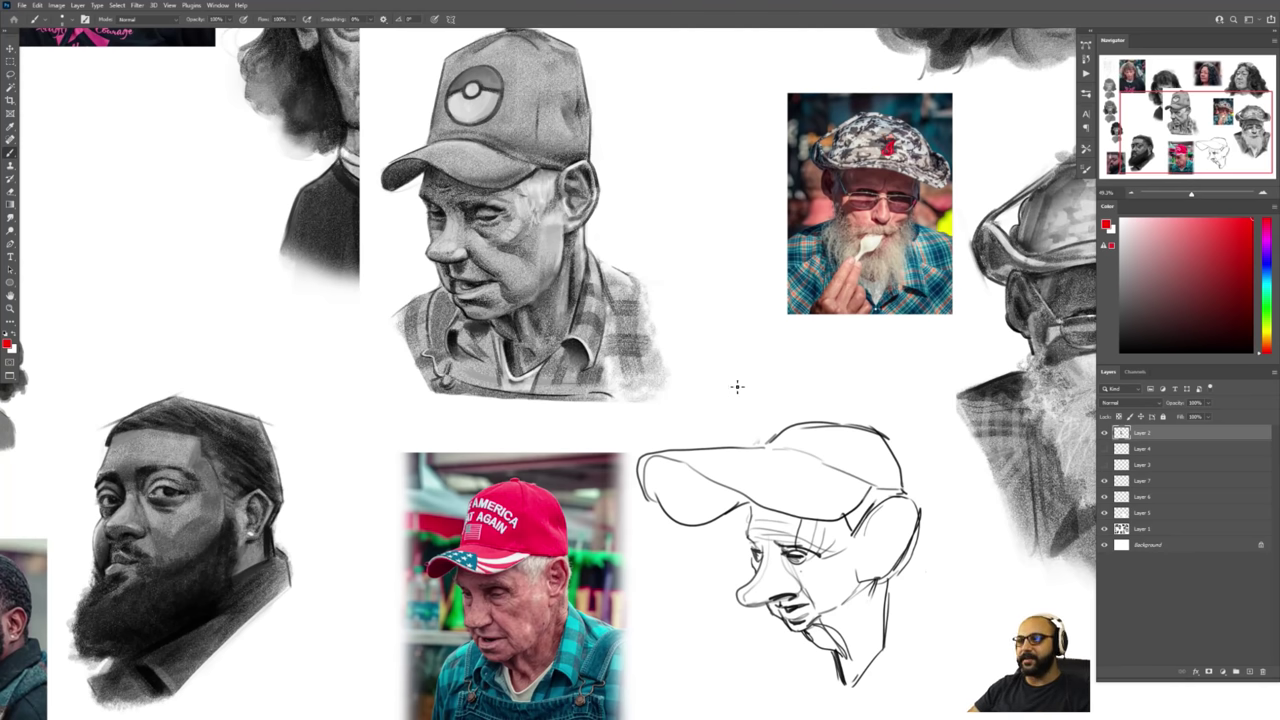
Reset the brush colour to black and draw shoulder lines on both sides of the caricature's neck.
left_click_drag(764, 489, 710, 382)
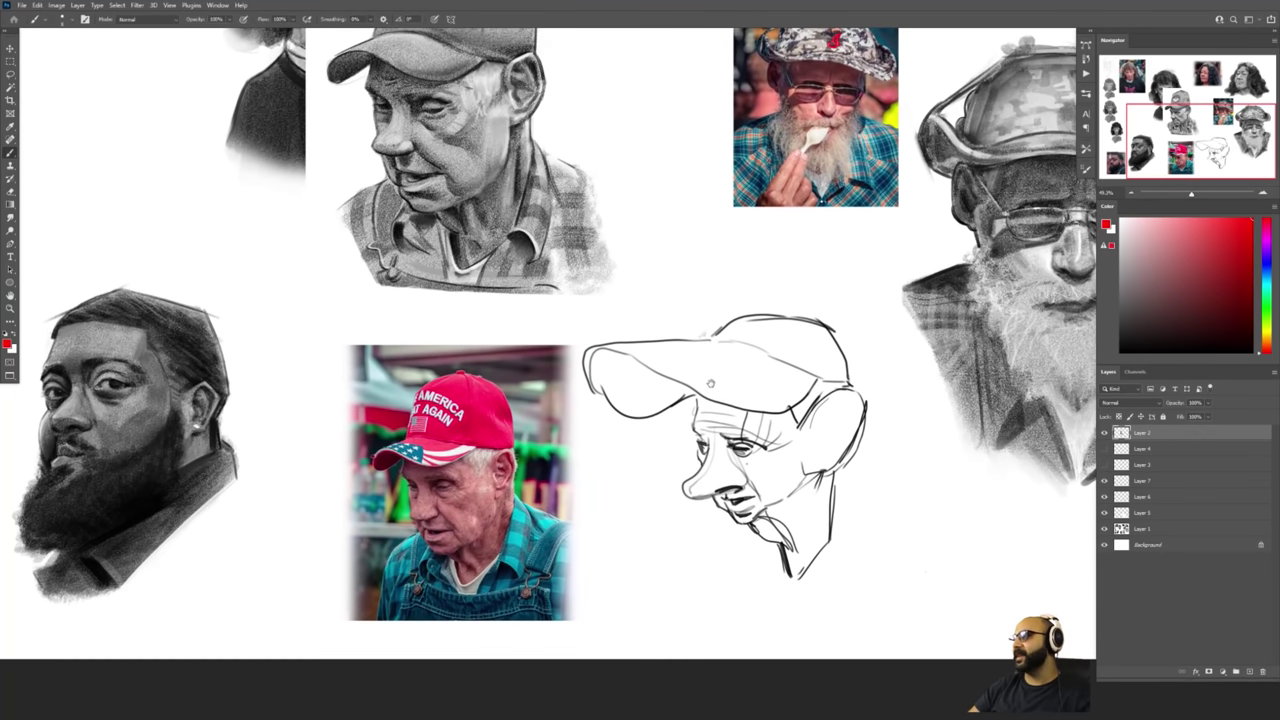
key("d")
mouse_move(717, 505)
left_mouse_down()
mouse_move(672, 526)
mouse_move(678, 565)
left_mouse_up()
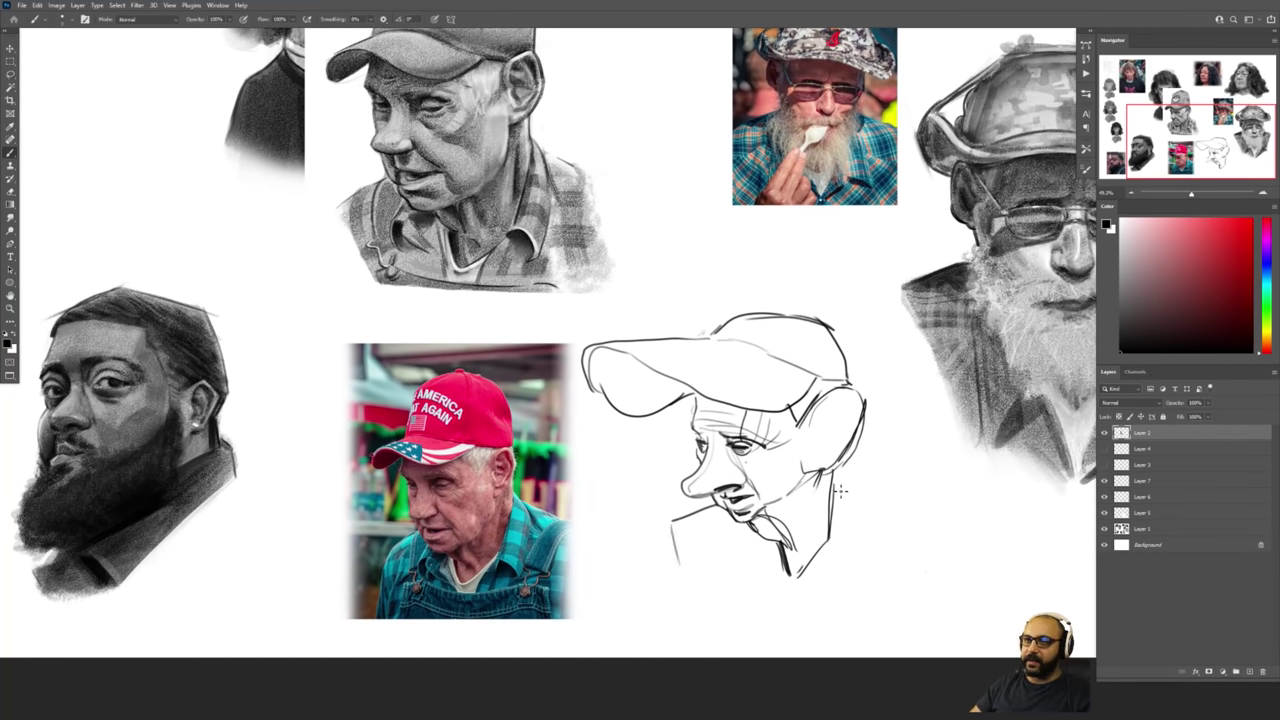
left_click_drag(856, 476, 938, 521)
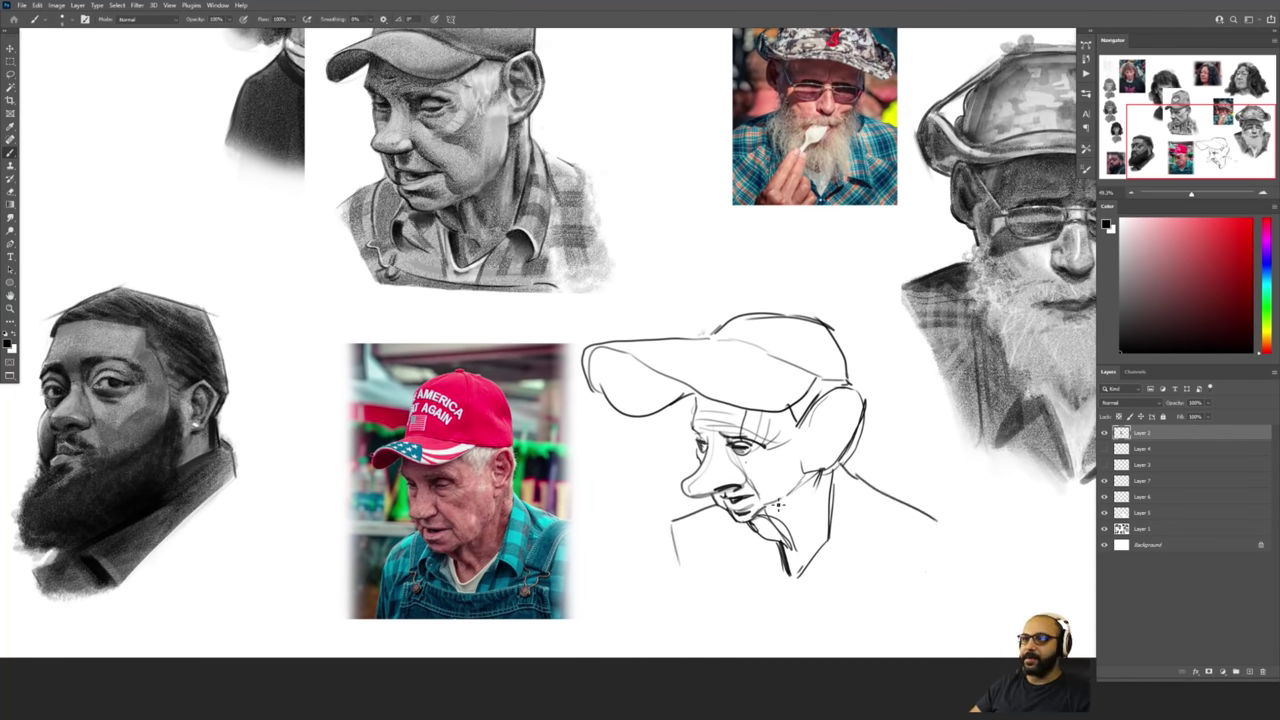
Complete the jaw and bust outline, and paint a mid-grey backdrop on a new layer beneath the caricature's lines.
left_click_drag(786, 503, 824, 486)
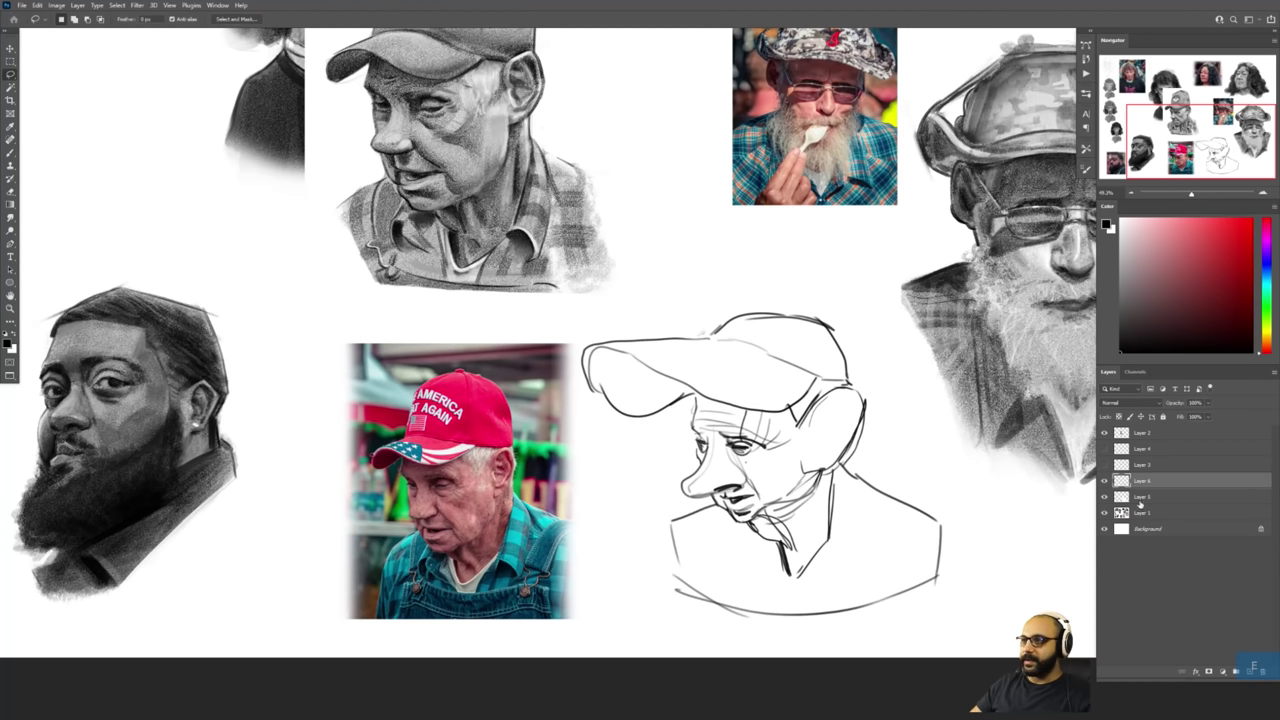
left_click(1139, 502)
key("ctrl+alt+shift+n")
key("b")
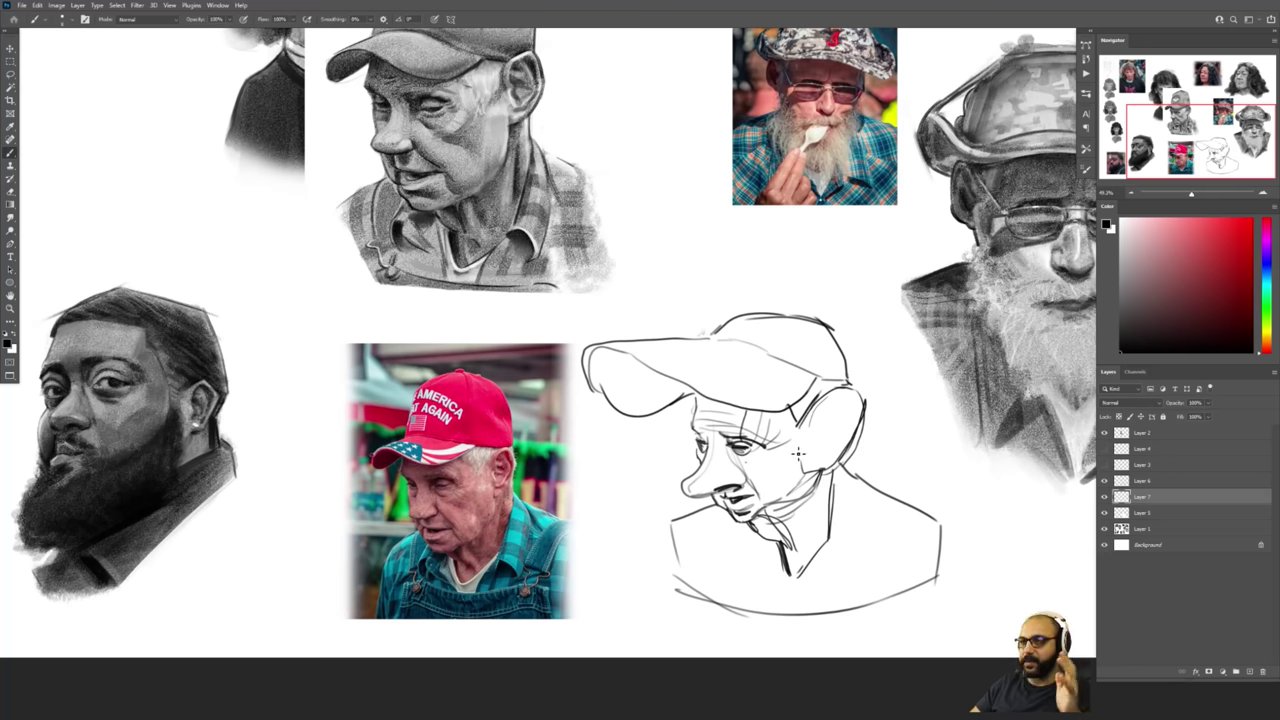
right_click(798, 453)
left_click(1136, 277)
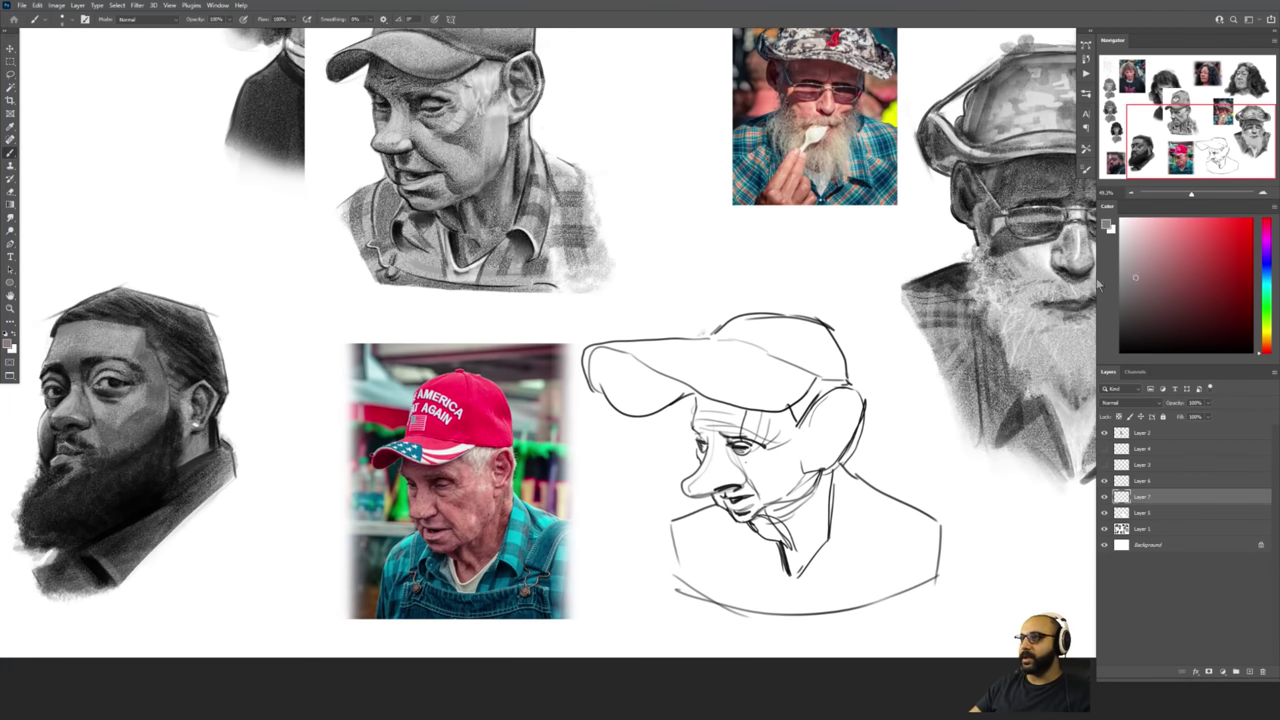
key("bracketright")
mouse_move(748, 416)
left_mouse_down()
mouse_move(840, 512)
mouse_move(690, 522)
mouse_move(676, 416)
left_mouse_up()
Switch to a textured brush and block in light-grey tones on the caricature's cheek, temple, nose and mouth area.
right_click(842, 383)
left_click(909, 376)
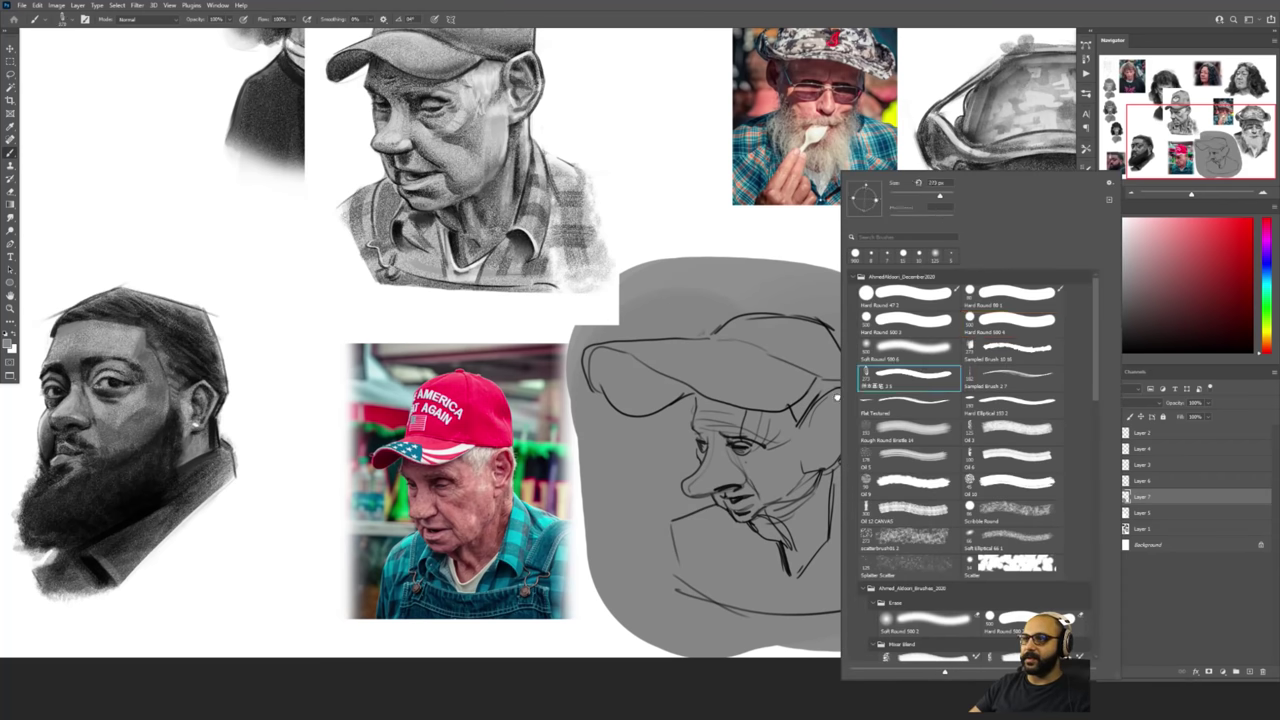
left_click(1120, 234)
key("b")
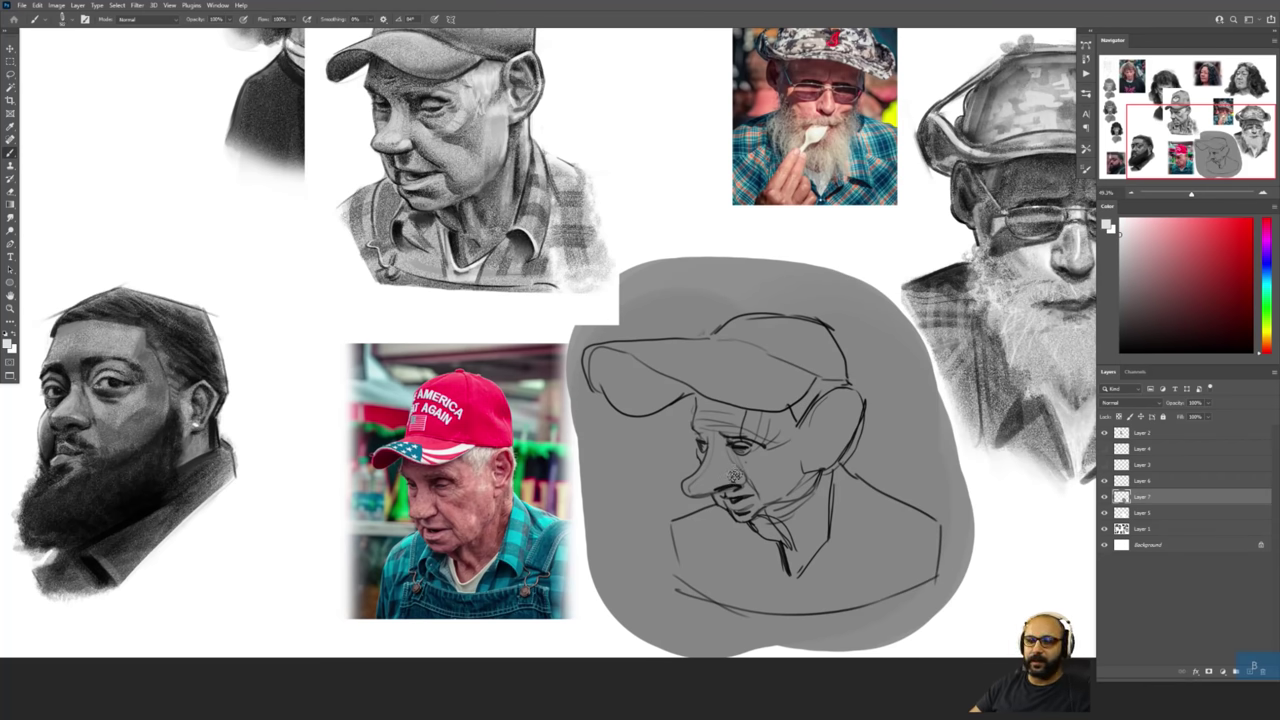
mouse_move(776, 444)
left_mouse_down()
mouse_move(765, 478)
mouse_move(776, 483)
mouse_move(752, 471)
mouse_move(778, 494)
left_mouse_up()
mouse_move(708, 476)
left_mouse_down()
mouse_move(700, 486)
mouse_move(716, 504)
mouse_move(724, 452)
mouse_move(798, 476)
mouse_move(791, 485)
mouse_move(779, 461)
mouse_move(741, 488)
left_mouse_up()
key("ctrl+z")
left_click(709, 489, "alt")
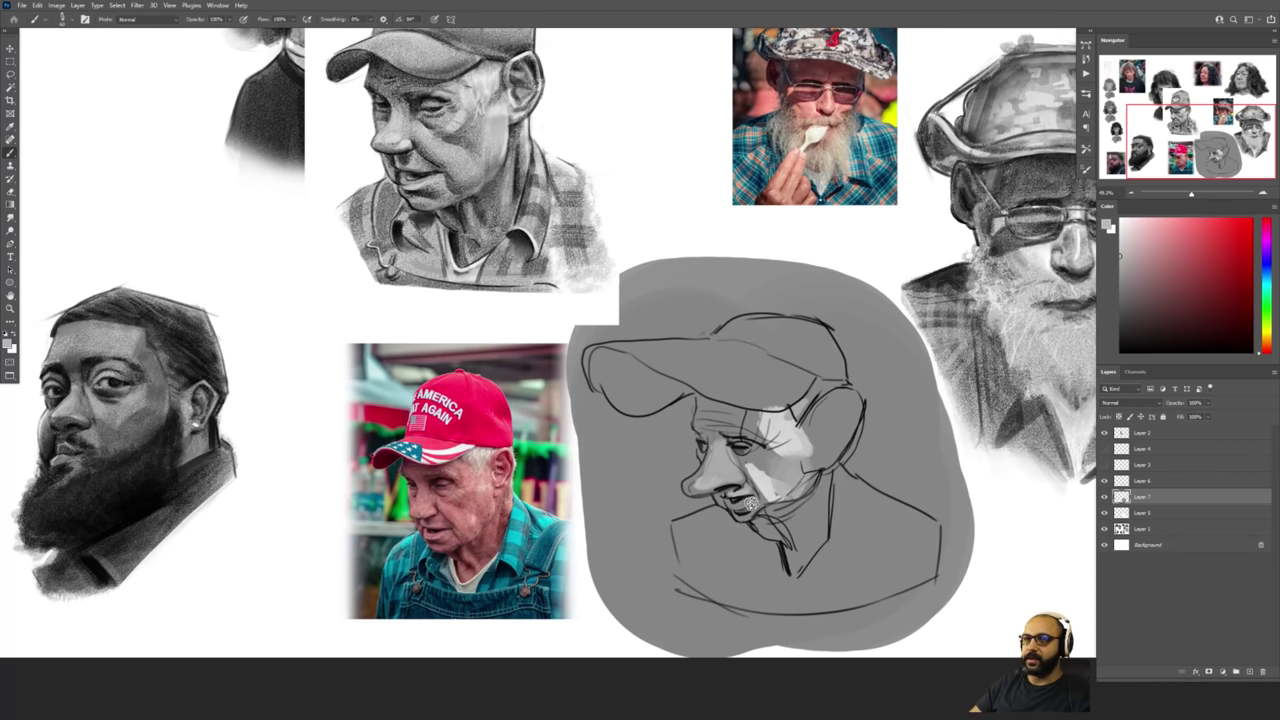
Paint a black shadow under the cap brim across the forehead on a new layer and soften its edge with the Eraser.
key("ctrl+alt+1")
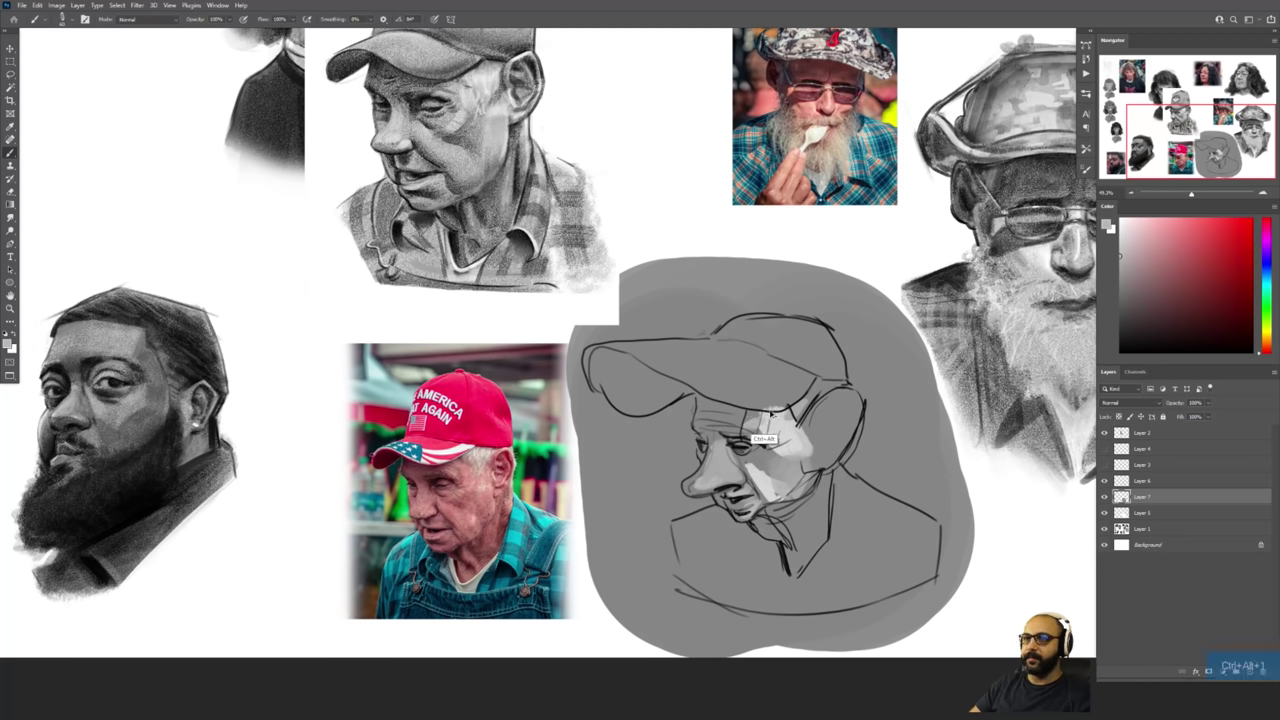
key("ctrl+shift+alt+n")
key("d")
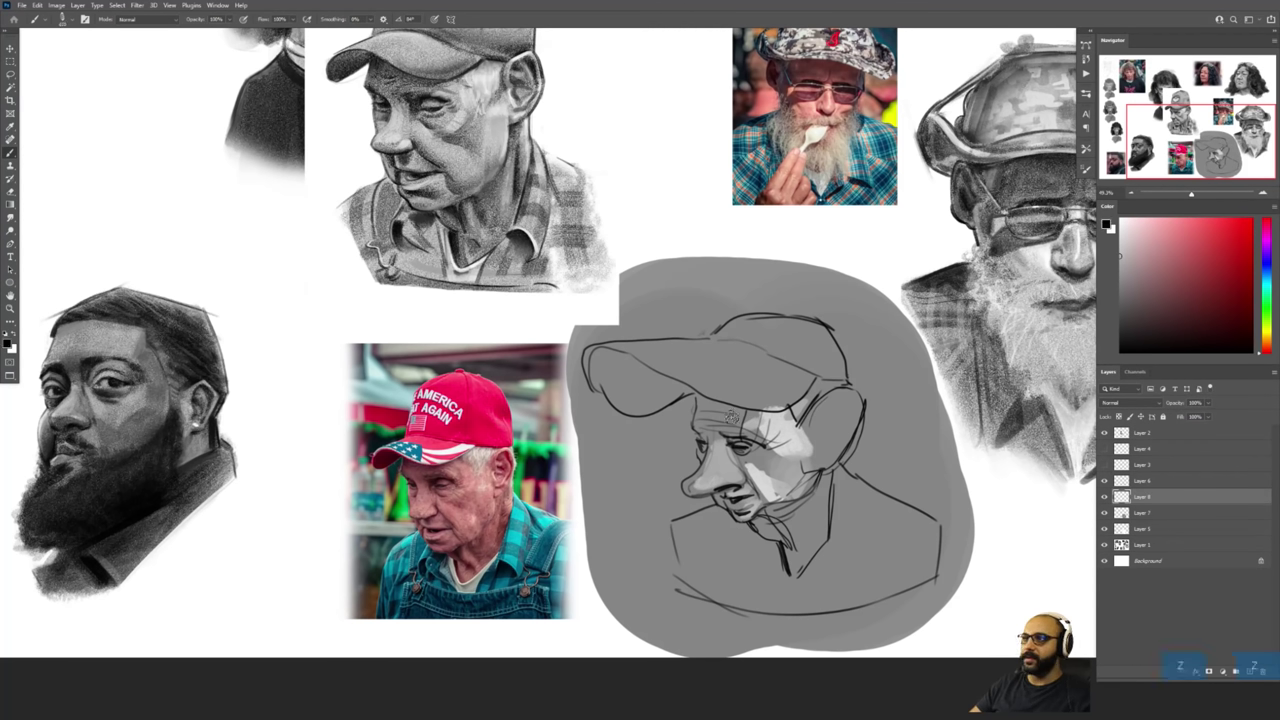
mouse_move(706, 402)
left_mouse_down()
mouse_move(712, 430)
mouse_move(775, 420)
mouse_move(760, 455)
mouse_move(772, 456)
mouse_move(725, 440)
mouse_move(708, 408)
left_mouse_up()
key("e")
right_click(806, 452)
double_click(858, 346)
Add a new layer above Layer 6 and block in dark-grey shadows under the chin and along the back of the neck.
key("z")
mouse_move(824, 428)
left_mouse_down()
mouse_move(728, 428)
mouse_move(848, 428)
left_mouse_up()
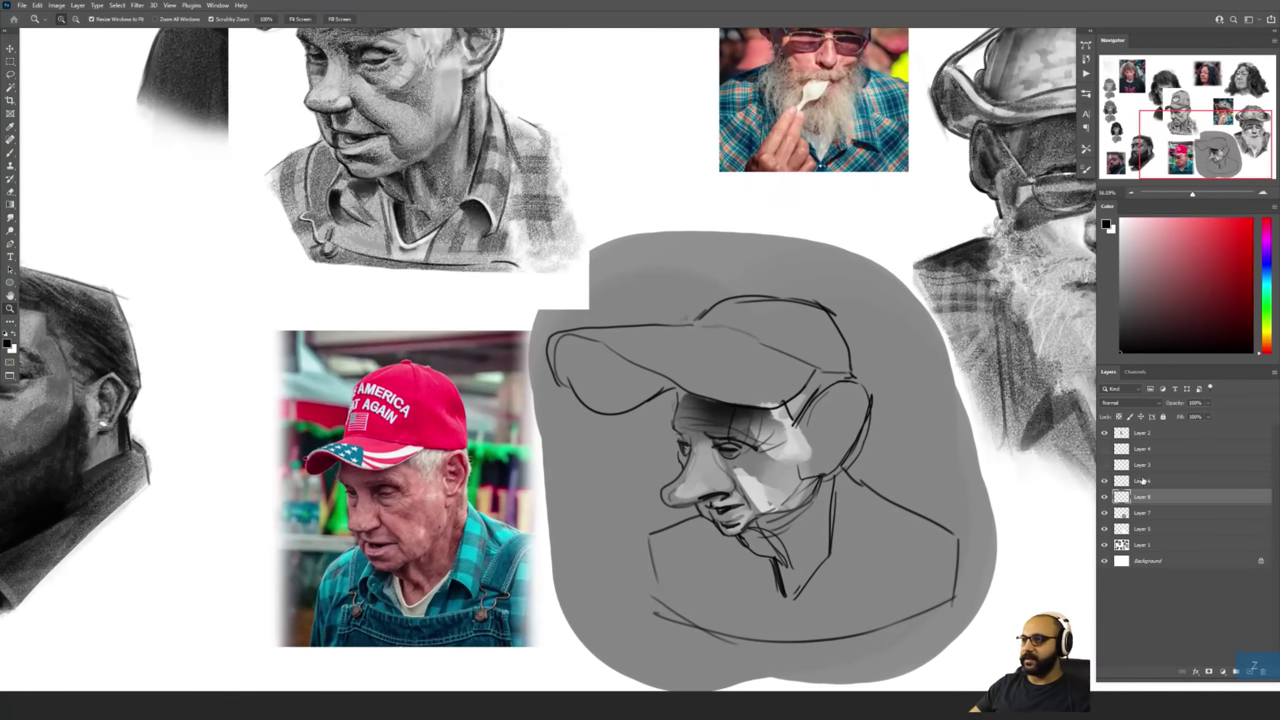
left_click(1142, 480)
left_click(1249, 671)
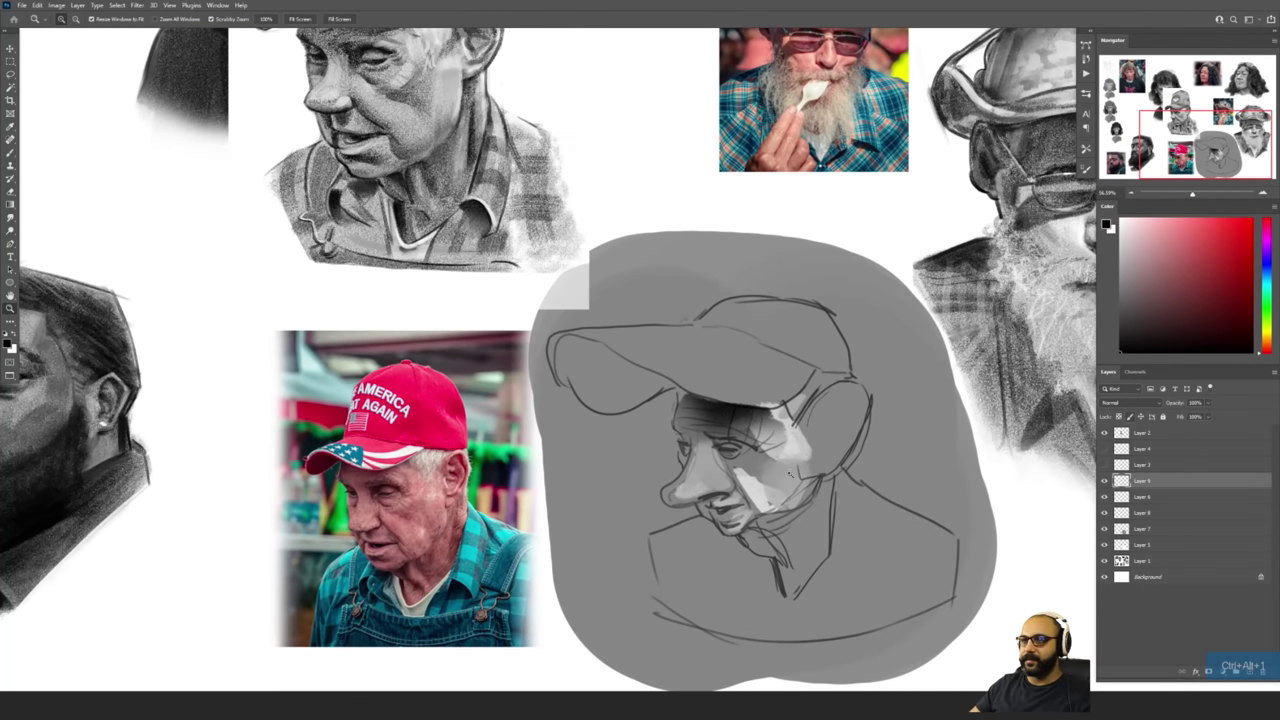
key("b")
left_click(759, 486, "alt")
mouse_move(758, 522)
left_mouse_down()
mouse_move(786, 560)
mouse_move(770, 525)
mouse_move(786, 545)
mouse_move(792, 574)
left_mouse_up()
left_click(749, 514, "alt")
left_click(743, 430, "alt")
left_click_drag(796, 530, 818, 543)
left_click_drag(822, 488, 816, 546)
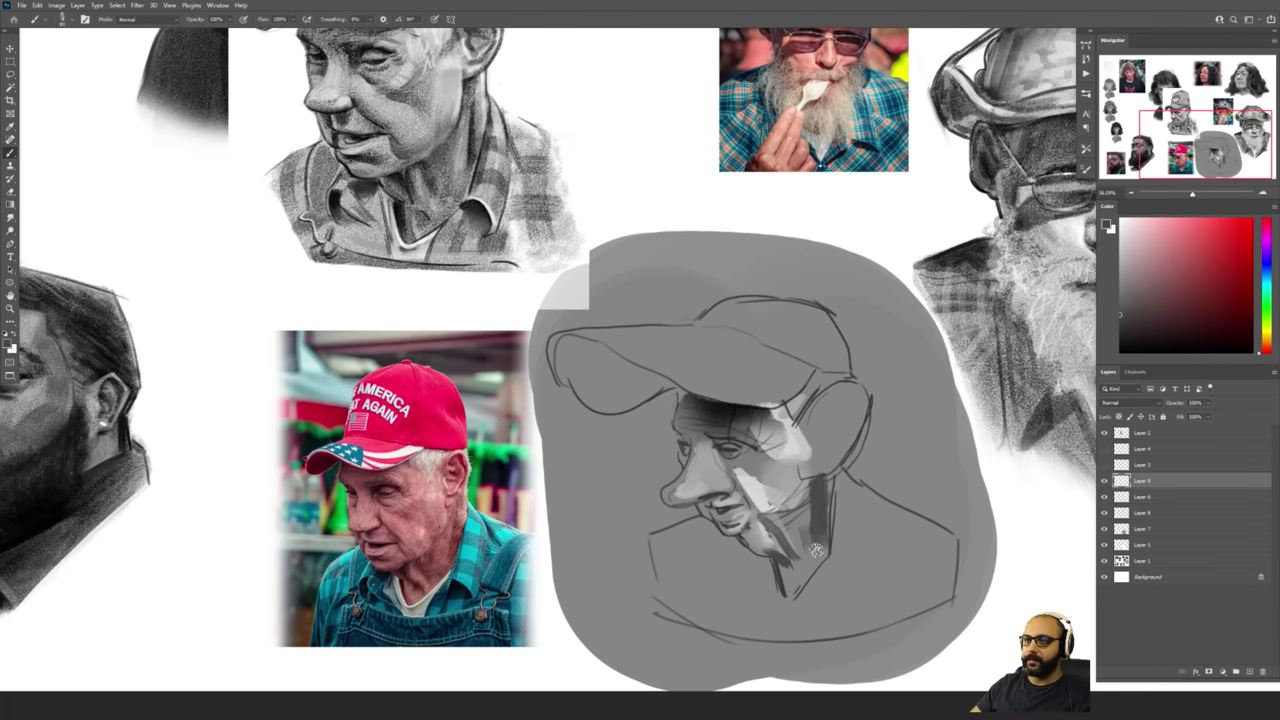
Fill the side of the neck and the area below the jawline with sampled grey tones.
left_click(804, 486, "alt")
left_click_drag(806, 488, 806, 540)
left_click(812, 547, "alt")
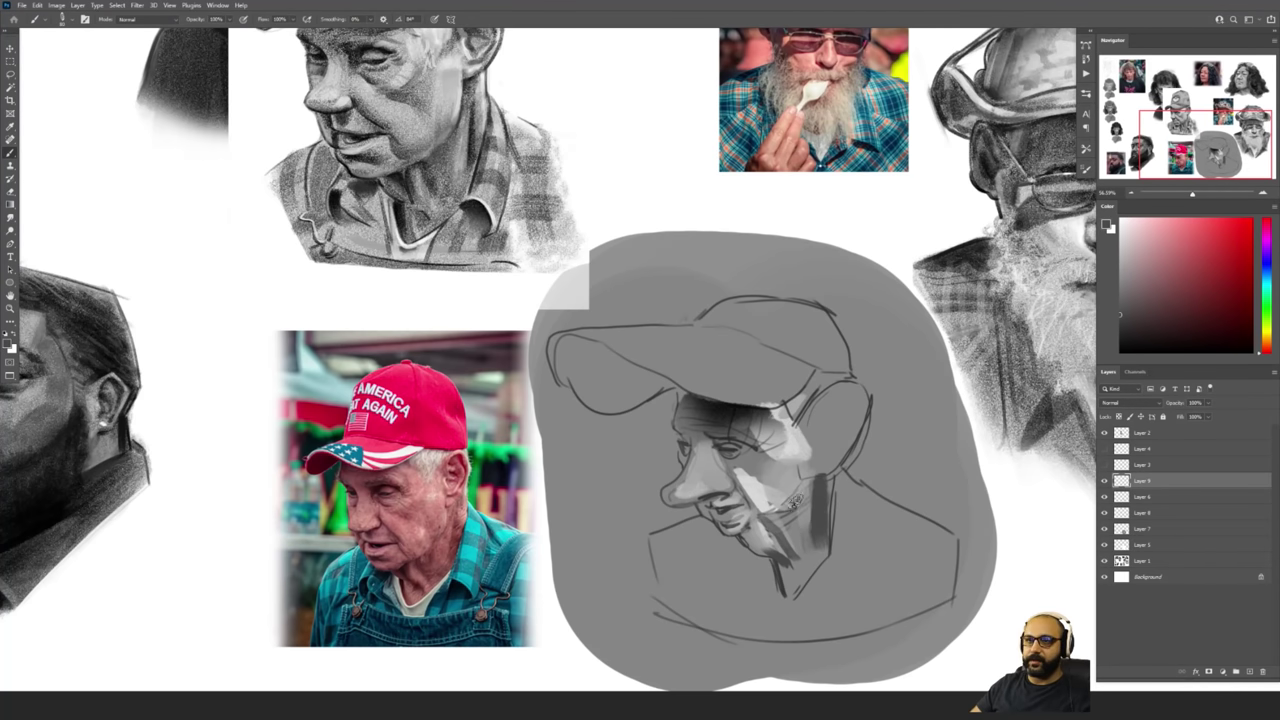
left_click_drag(797, 497, 813, 479)
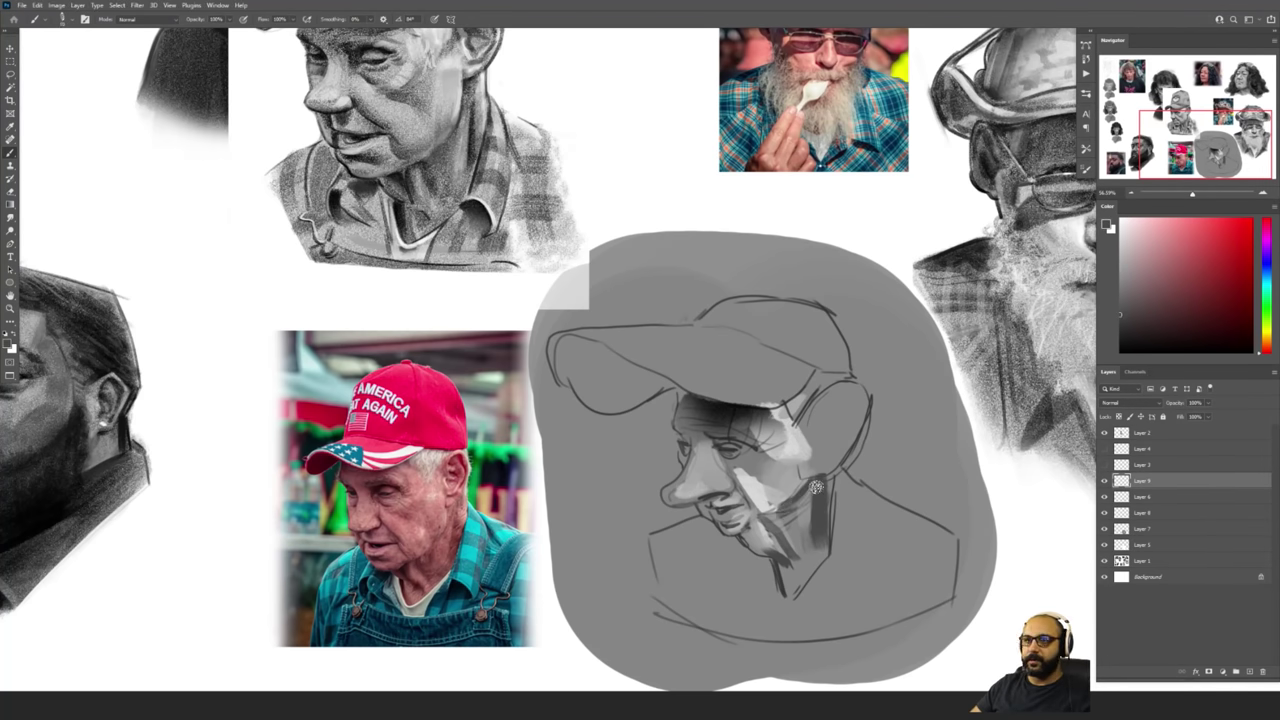
Refine the tones under the chin, on the throat and around the mouth corner using greys sampled from the painting.
left_click(802, 543, "alt")
left_click(777, 522, "alt")
mouse_move(777, 522)
left_mouse_down()
mouse_move(801, 553)
mouse_move(765, 552)
left_mouse_up()
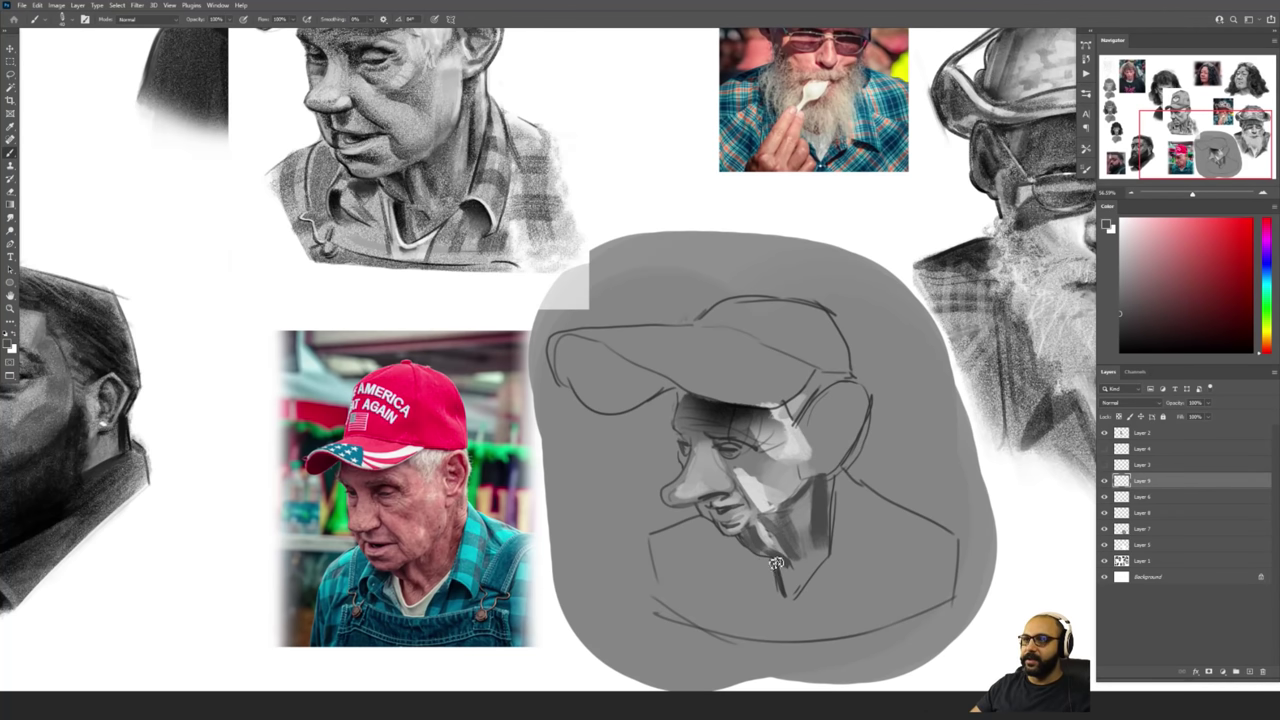
left_click(780, 485, "alt")
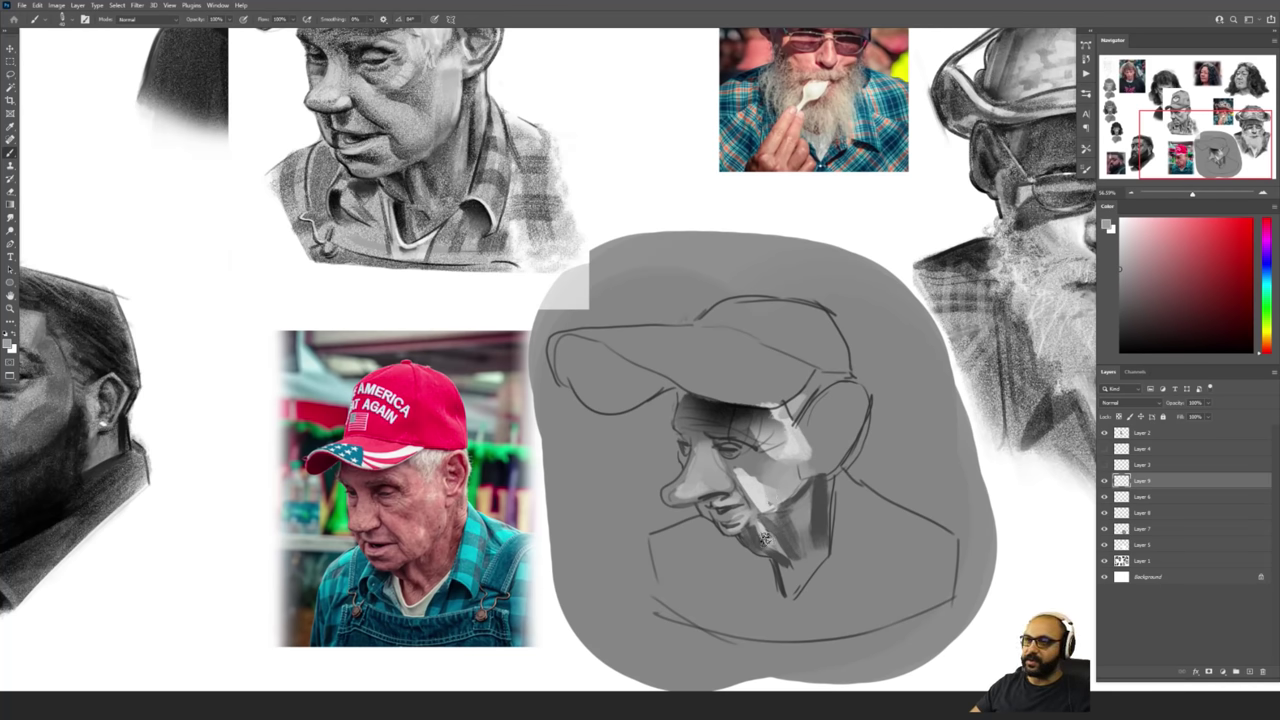
left_click(820, 500, "alt")
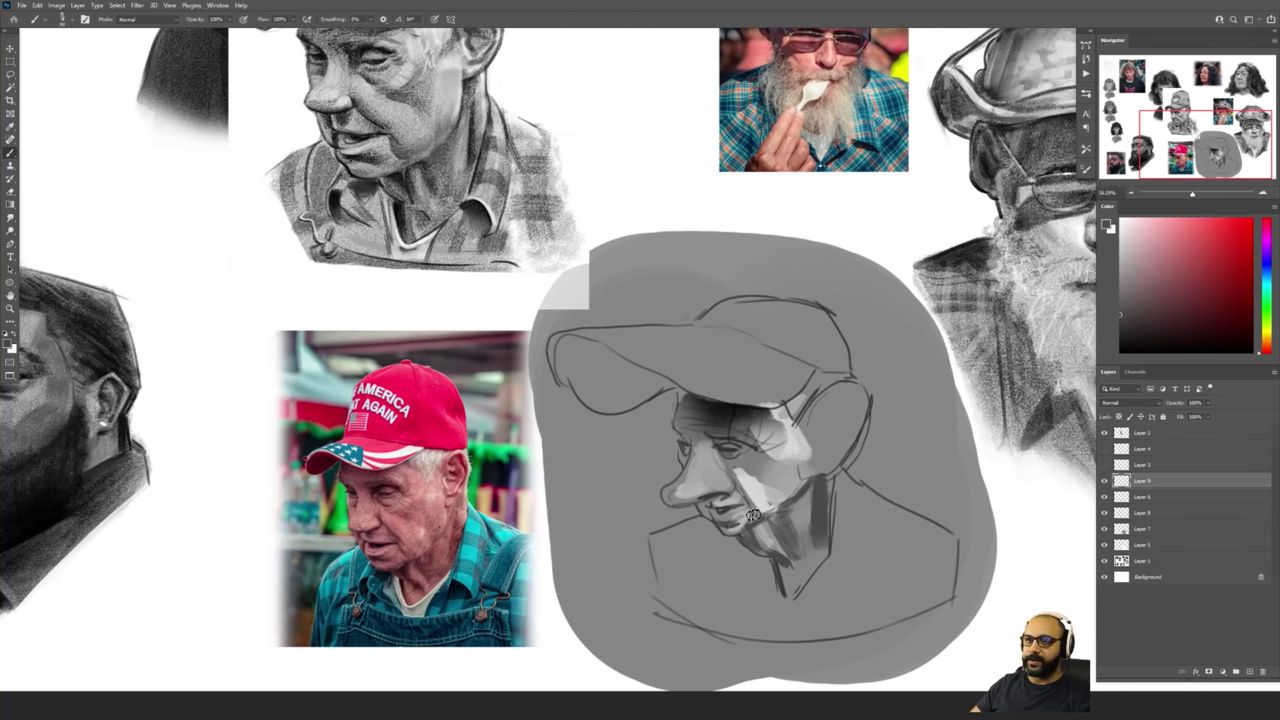
left_click(758, 522, "alt")
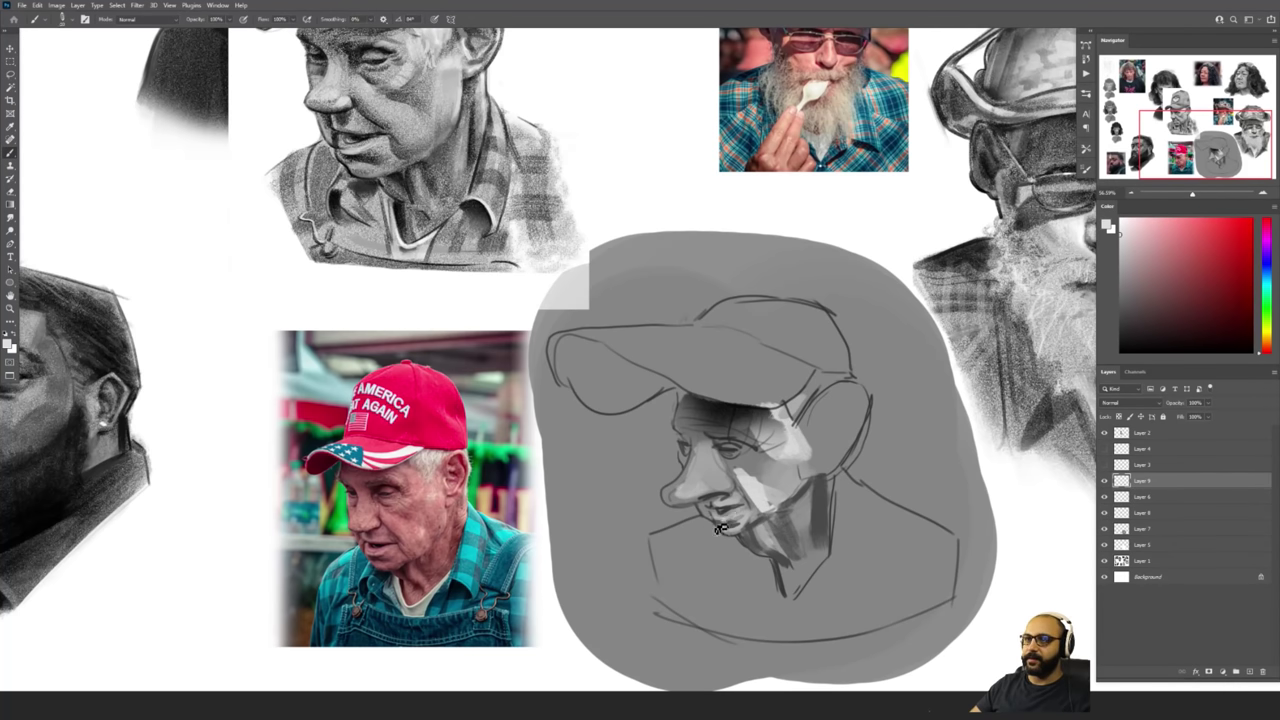
Paint a dark fold on the cheek below the eye on a new layer and blend it with sampled greys.
key("ctrl+alt+1")
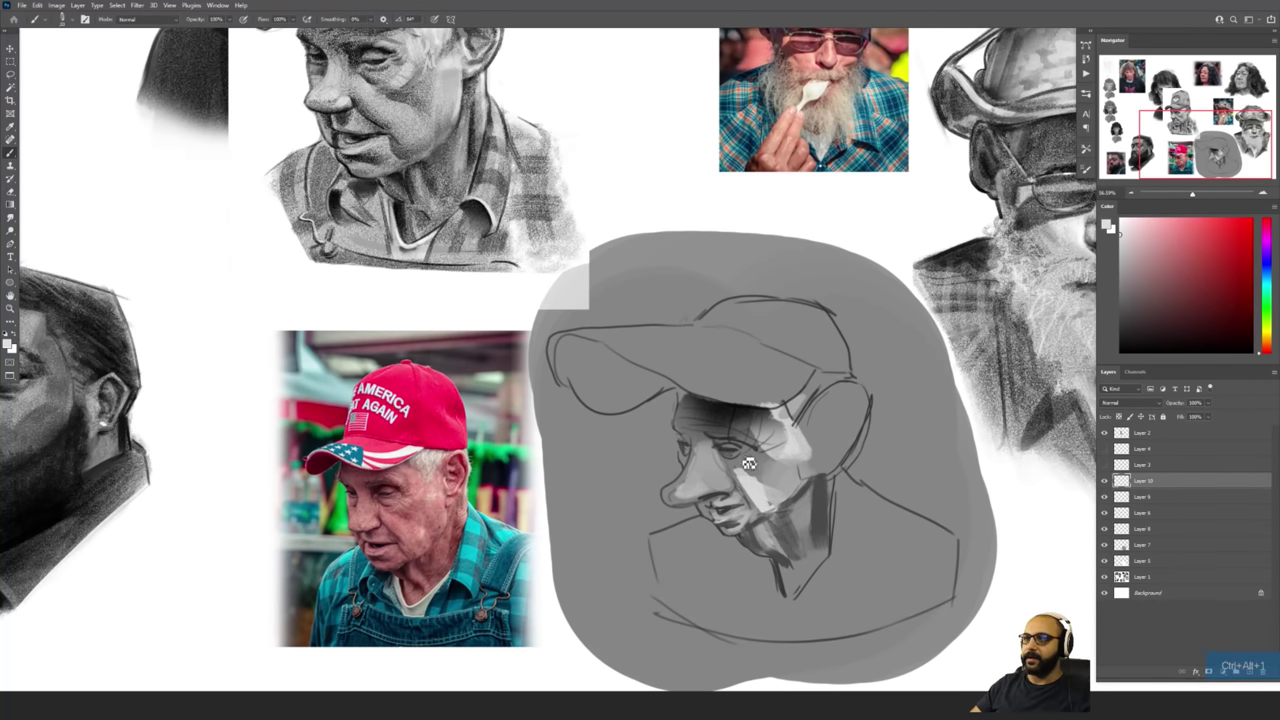
left_click(695, 417, "alt")
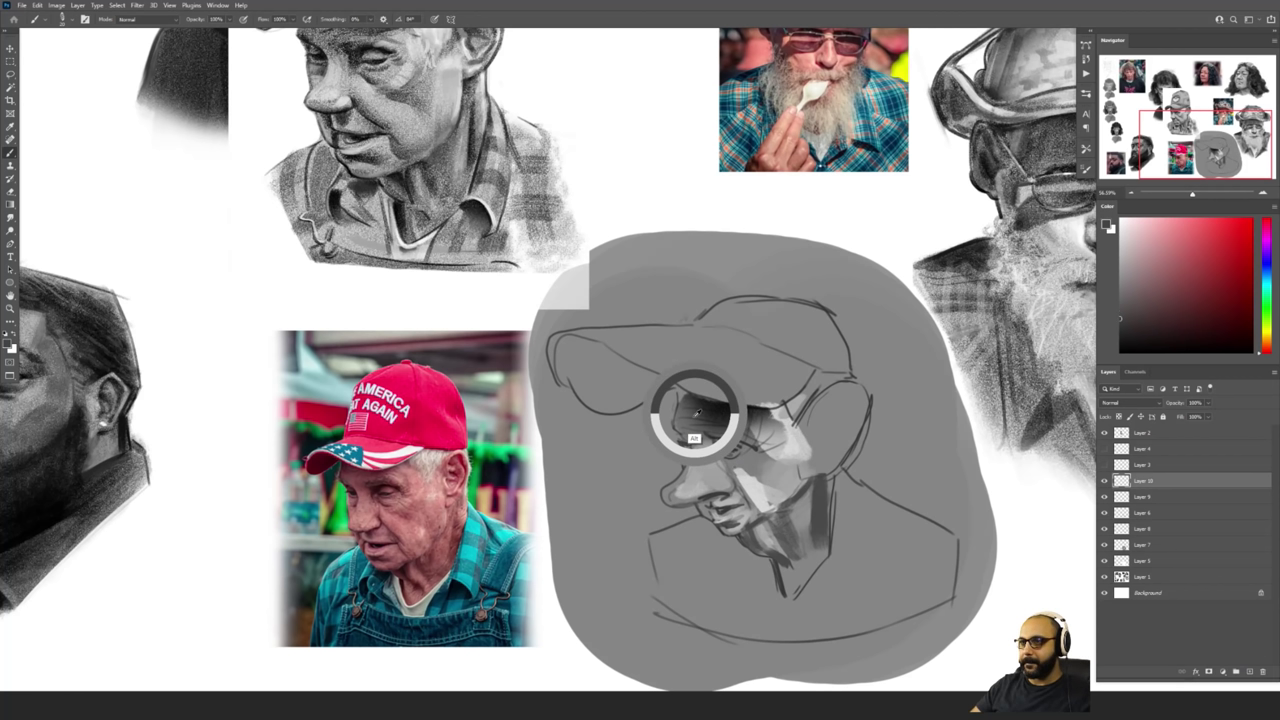
left_click(752, 464, "alt")
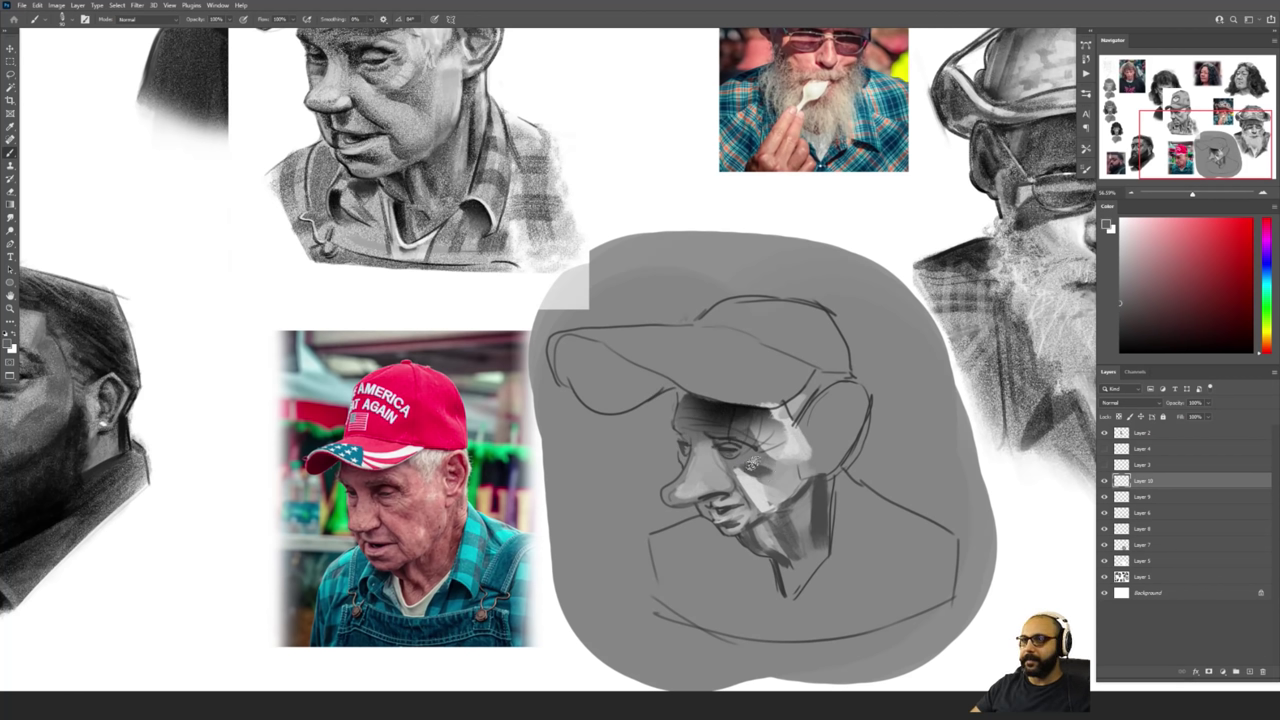
left_click(770, 472, "alt")
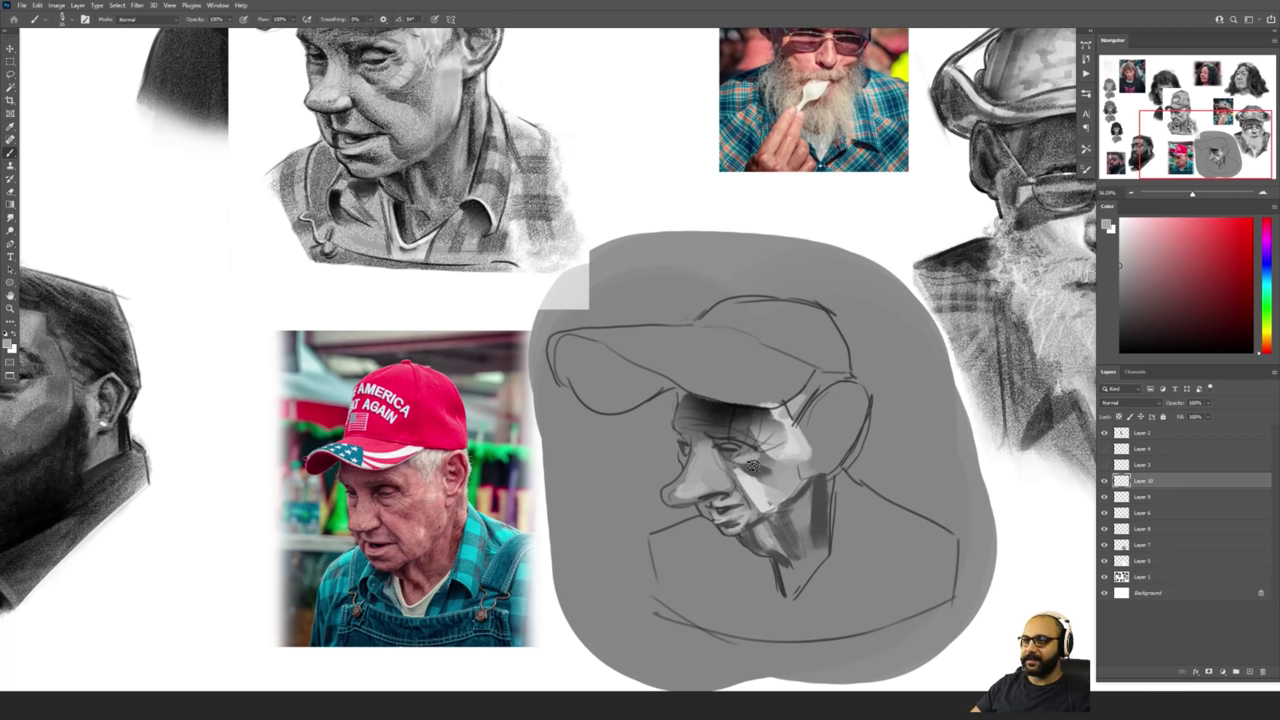
left_click(758, 466, "alt")
Merge Layer 10 through Layer 7 into a single layer and add a new layer above it.
key("z")
left_click_drag(804, 475, 766, 614)
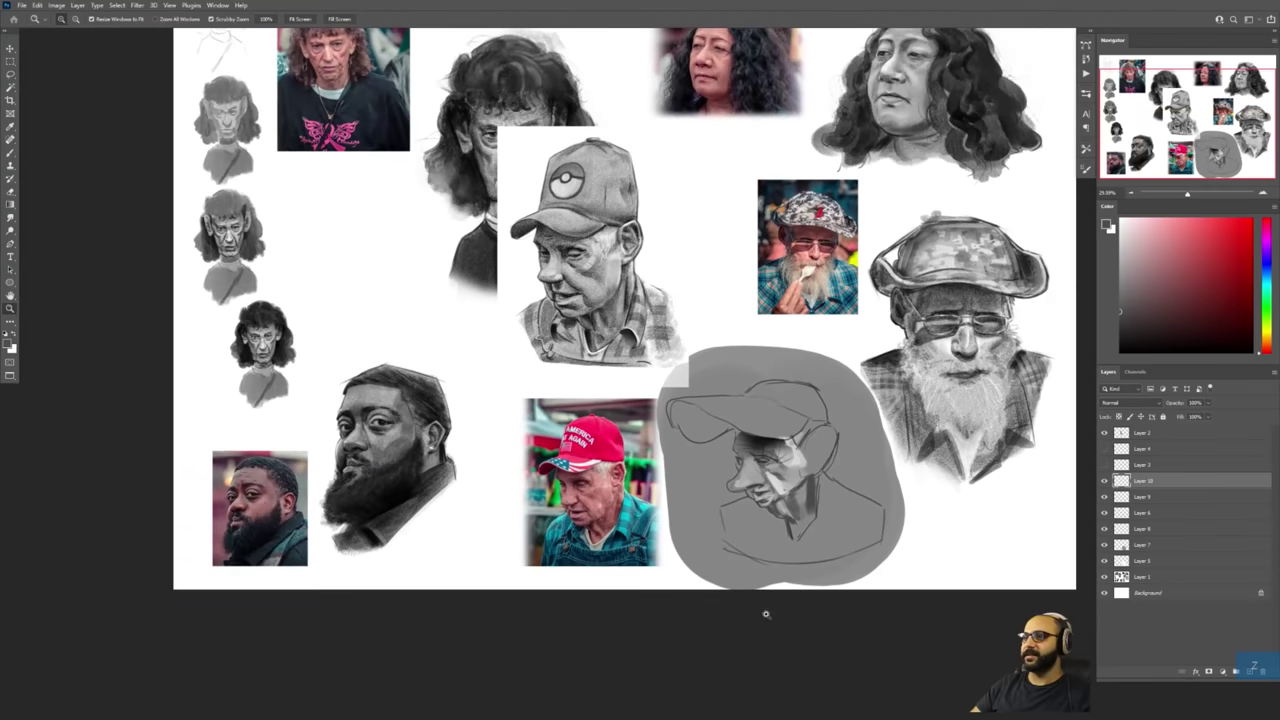
left_click(778, 525)
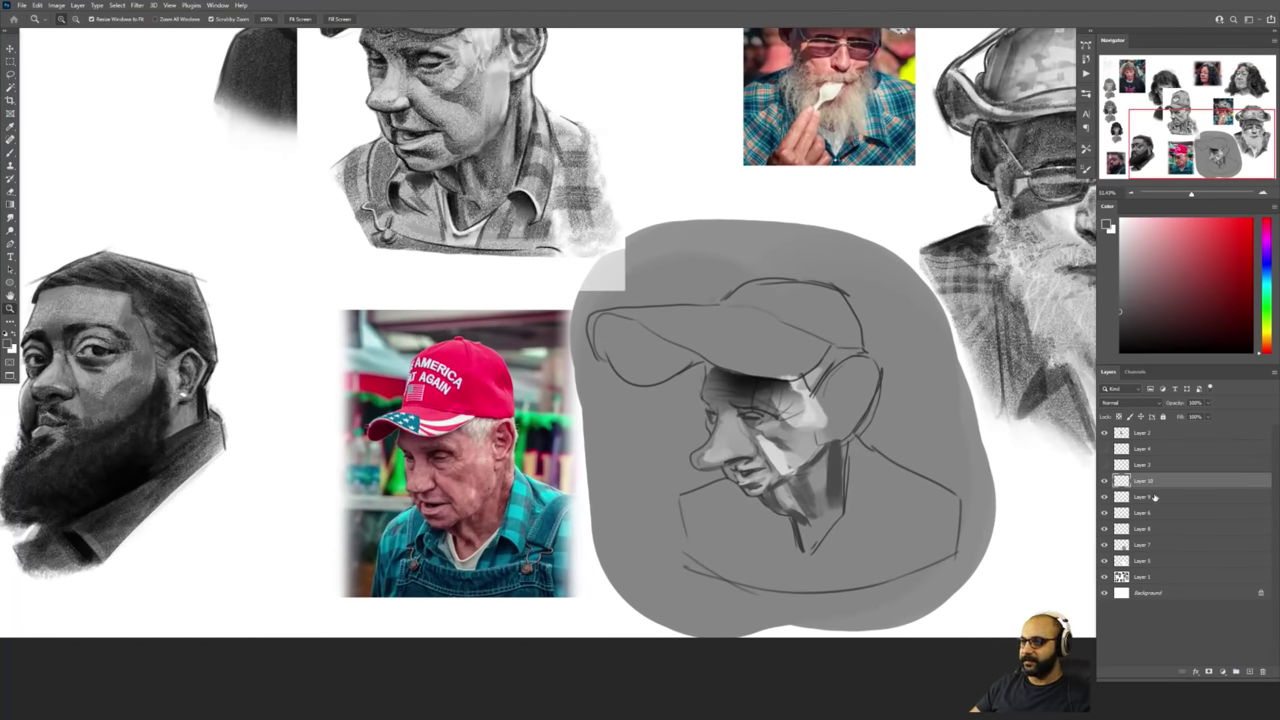
left_click(1138, 556, "shift")
key("ctrl+e")
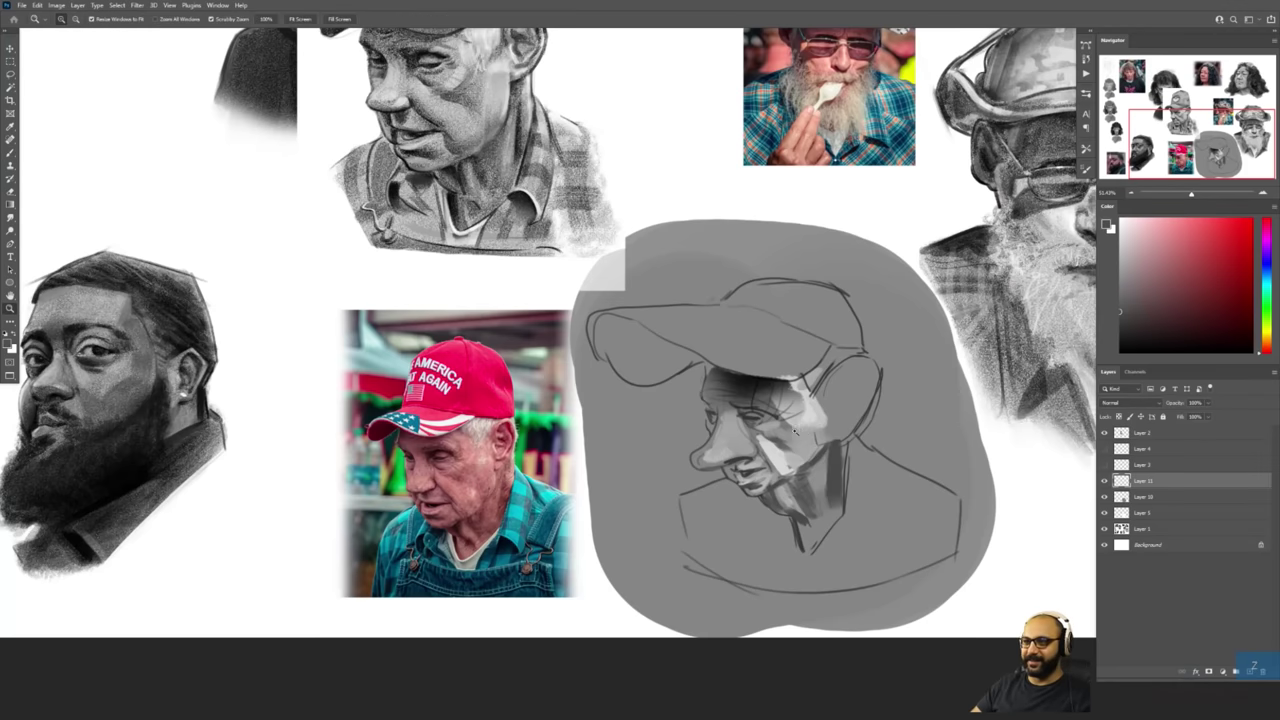
Shade the caricature's ear and nose tip in grey and fill the underside of the cap brim with black.
left_click(795, 430)
key("b")
left_click_drag(858, 358, 878, 410)
mouse_move(683, 478)
left_mouse_down()
mouse_move(665, 468)
mouse_move(688, 446)
left_mouse_up()
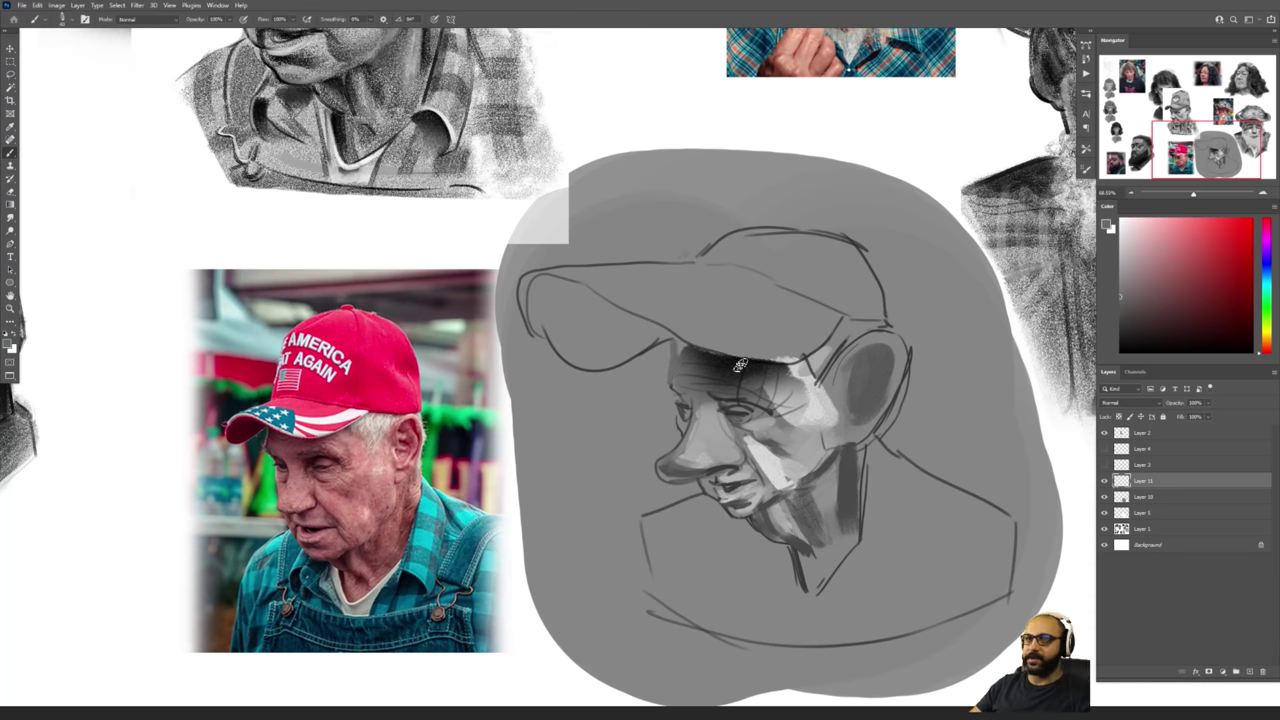
key("d")
mouse_move(560, 314)
left_mouse_down()
mouse_move(643, 331)
mouse_move(606, 348)
mouse_move(573, 338)
mouse_move(604, 343)
left_mouse_up()
scroll(699, 320, "down", 3)
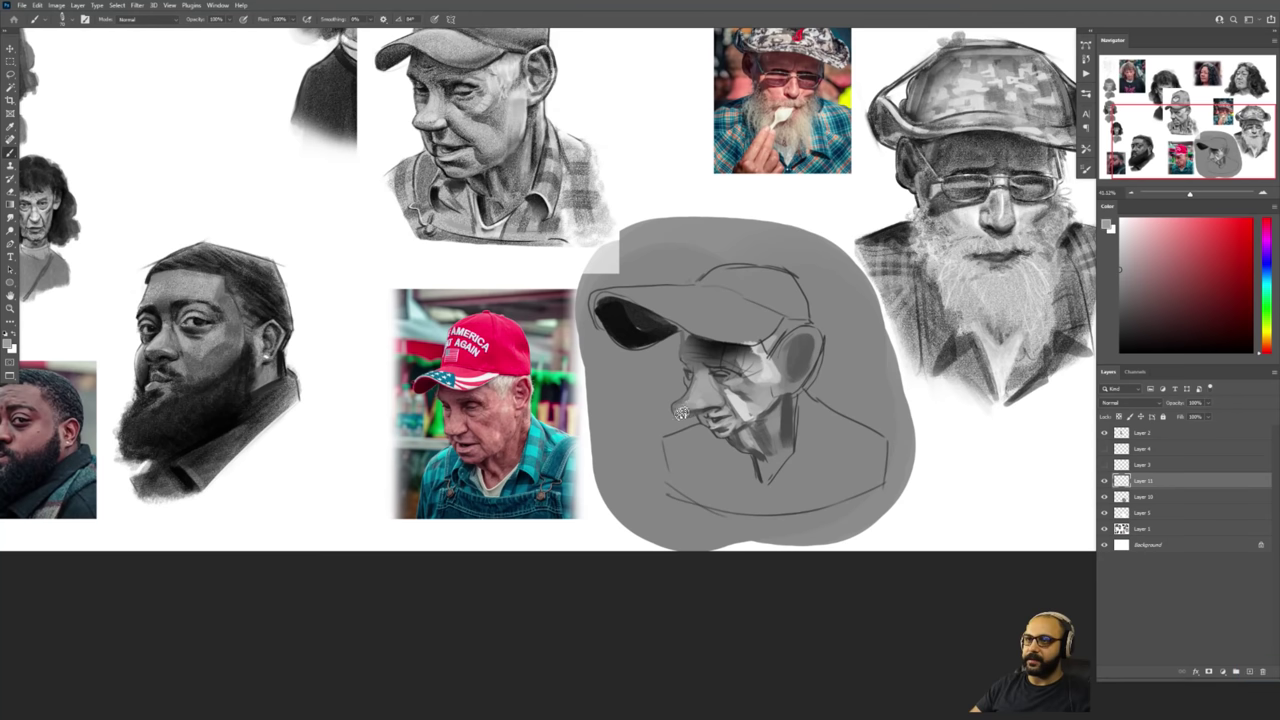
left_click(734, 402, "alt")
Hide Layer 2, bring the bearded man's photo and portrait into view, and add a new layer above Layer 11.
key("z")
left_click_drag(846, 470, 760, 400)
left_click_drag(799, 497, 870, 497)
left_click_drag(944, 157, 870, 343)
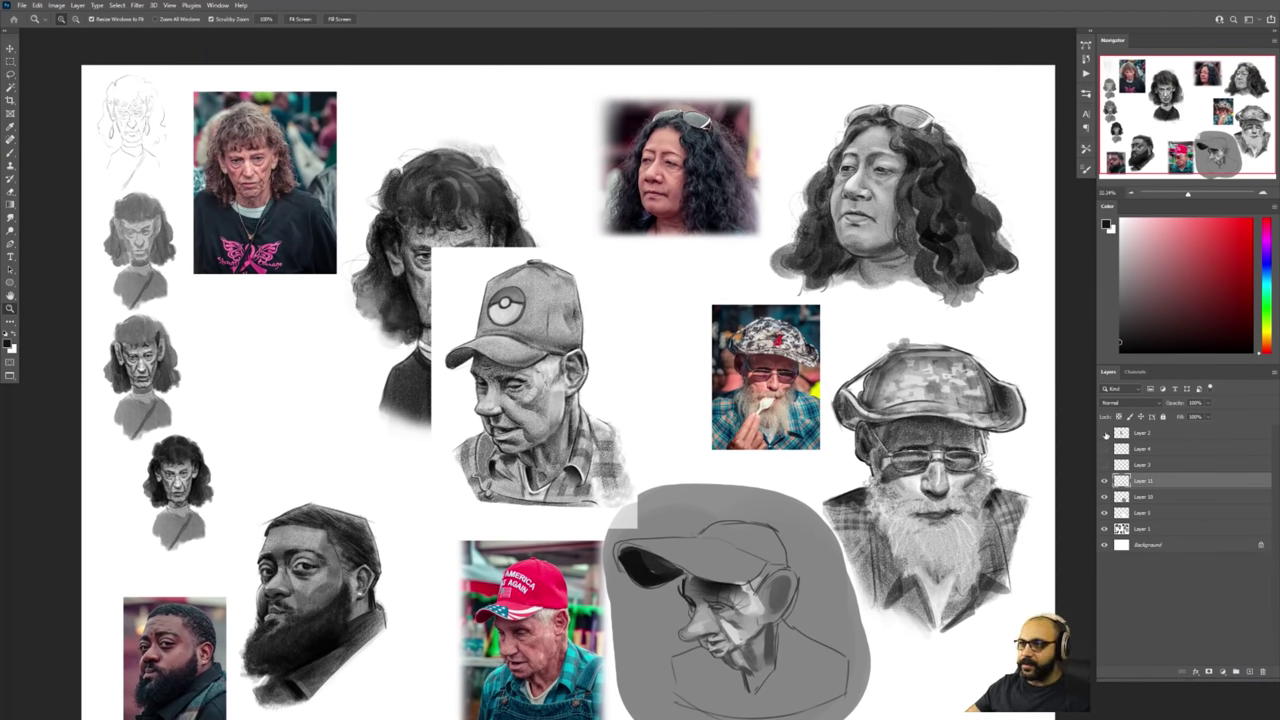
left_click_drag(985, 472, 1023, 470)
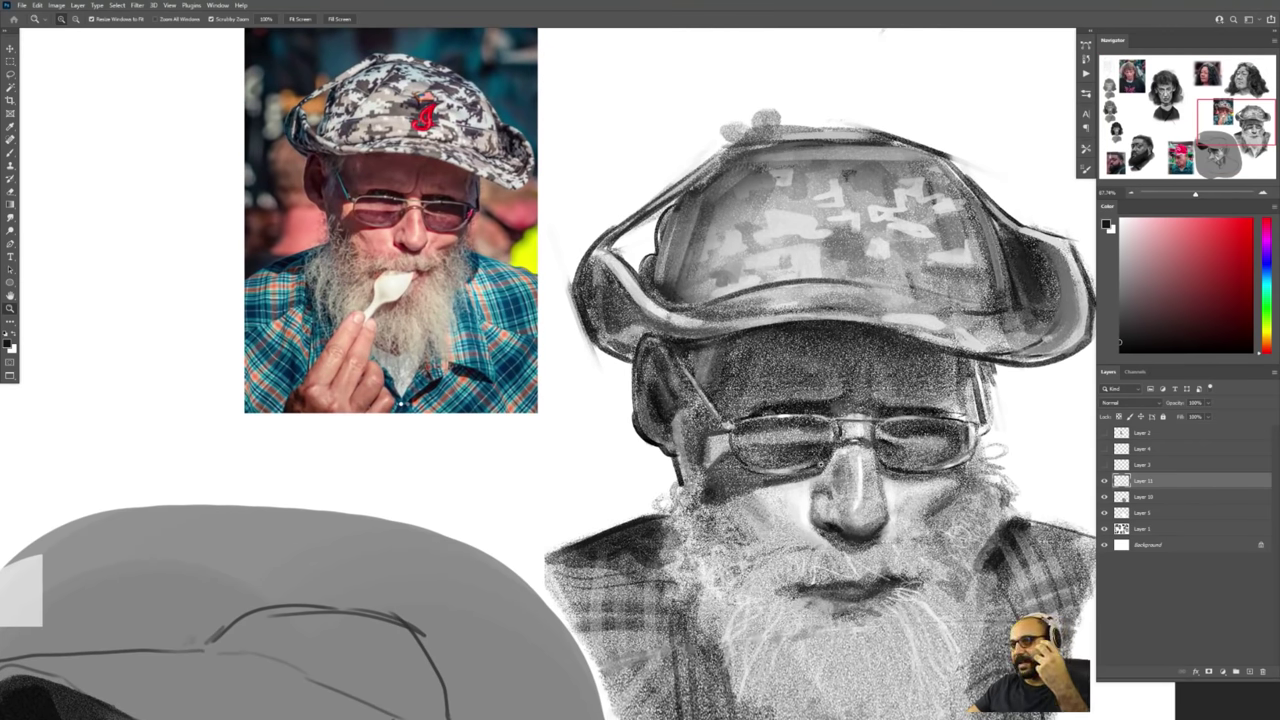
left_click_drag(851, 466, 836, 481)
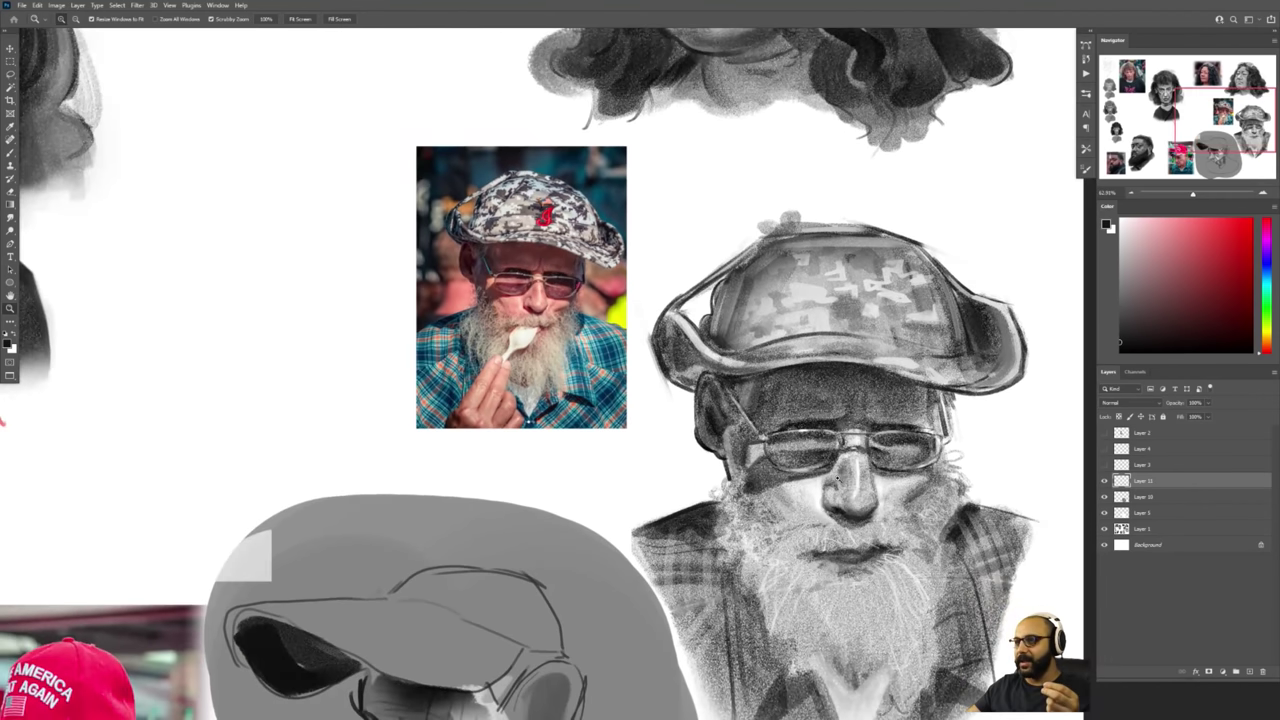
left_click_drag(911, 503, 950, 503)
left_click(1249, 671)
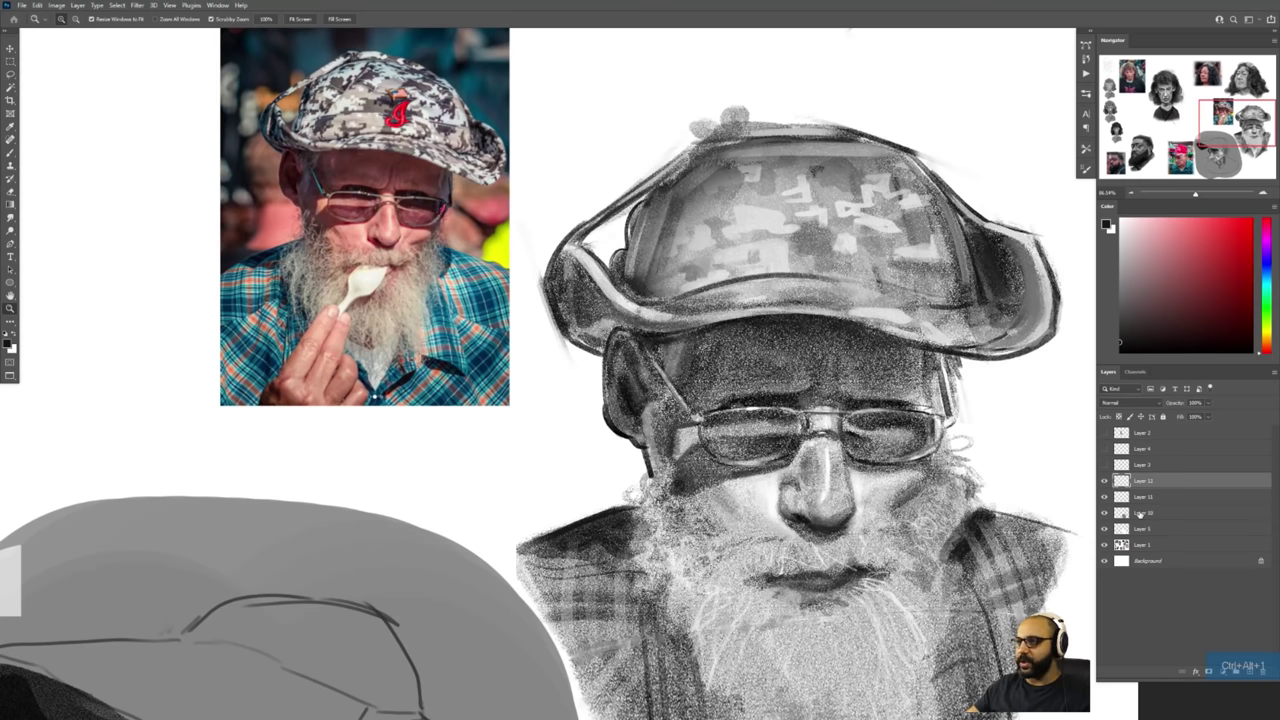
Try a vertical patch of textured black brush strokes beside the bearded man's portrait and undo it.
key("b")
left_click_drag(851, 411, 836, 411)
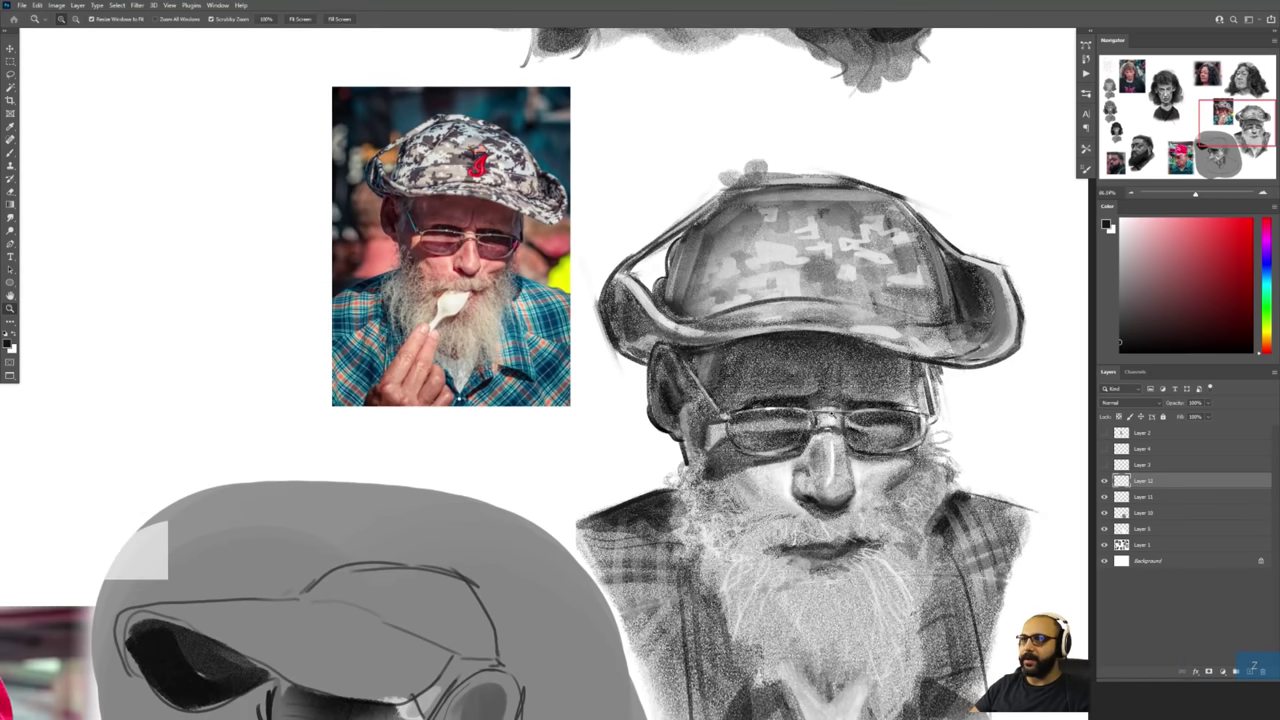
key("b")
mouse_move(1030, 390)
left_mouse_down()
mouse_move(985, 411)
mouse_move(1015, 494)
left_mouse_up()
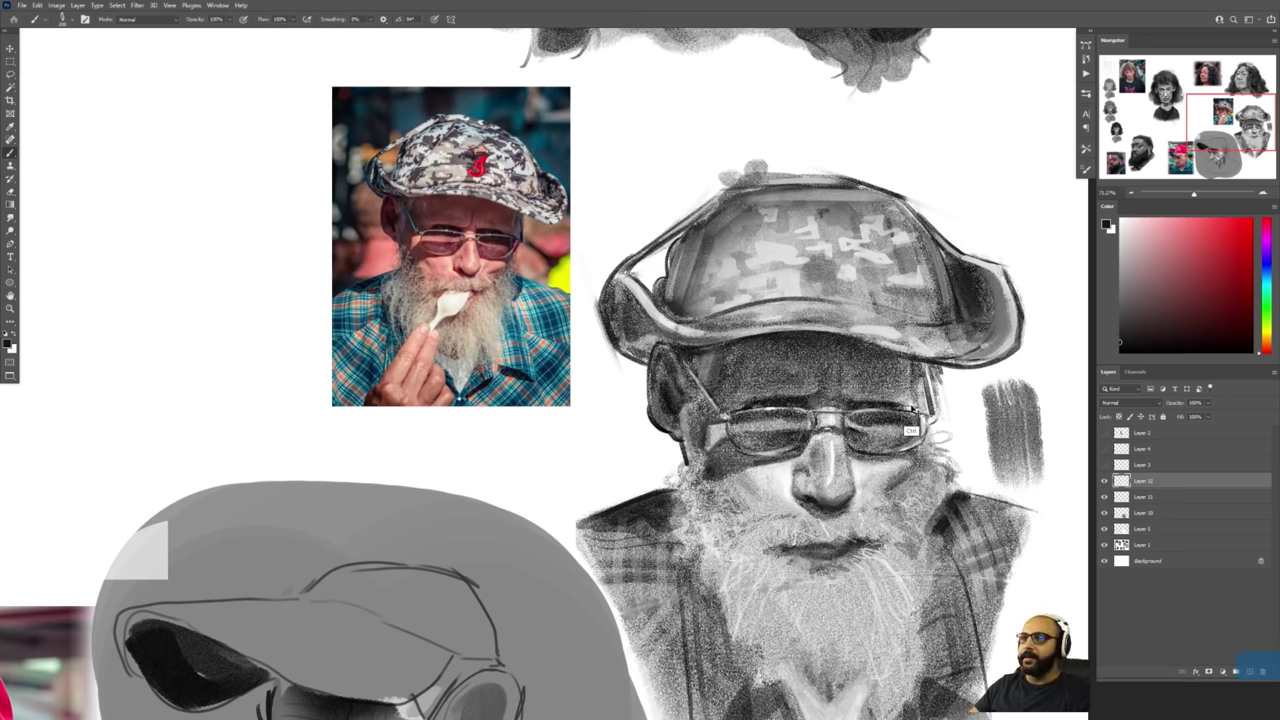
key("ctrl+z")
key("ctrl+z")
key("ctrl+z")
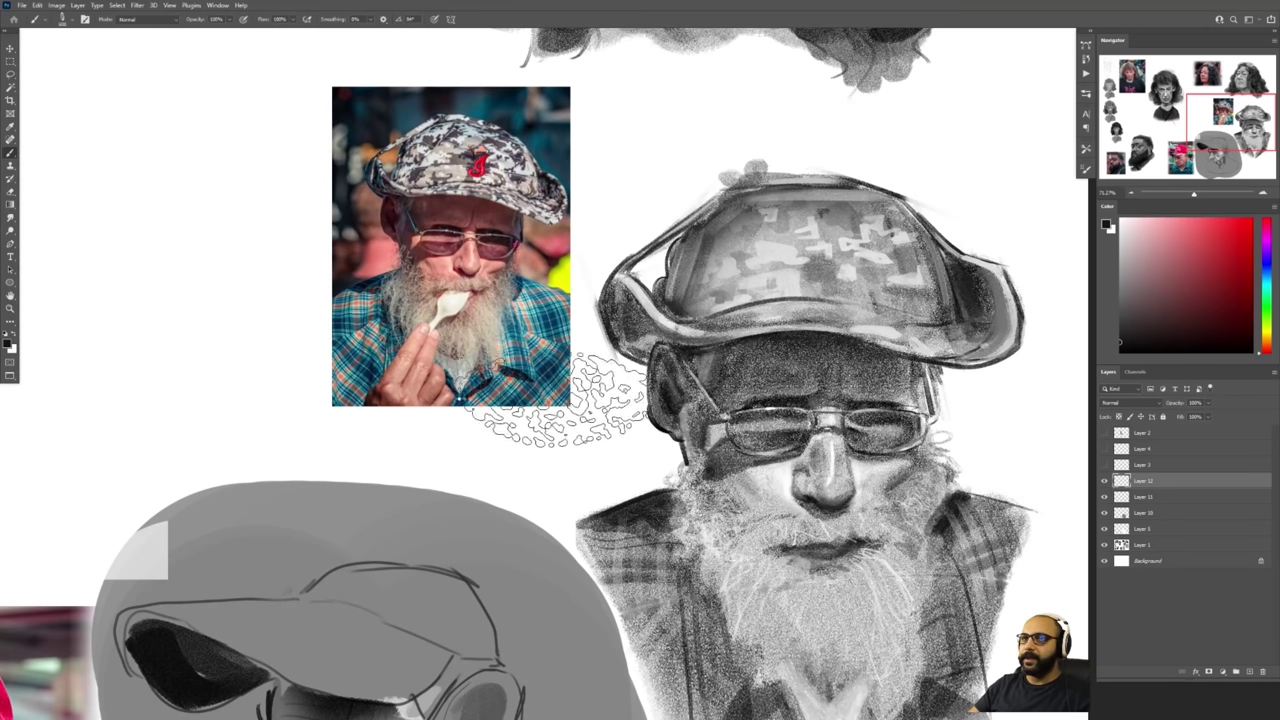
Paint a textured grey shading swatch in the empty canvas area beside the bearded man's photo.
left_click_drag(556, 400, 979, 477)
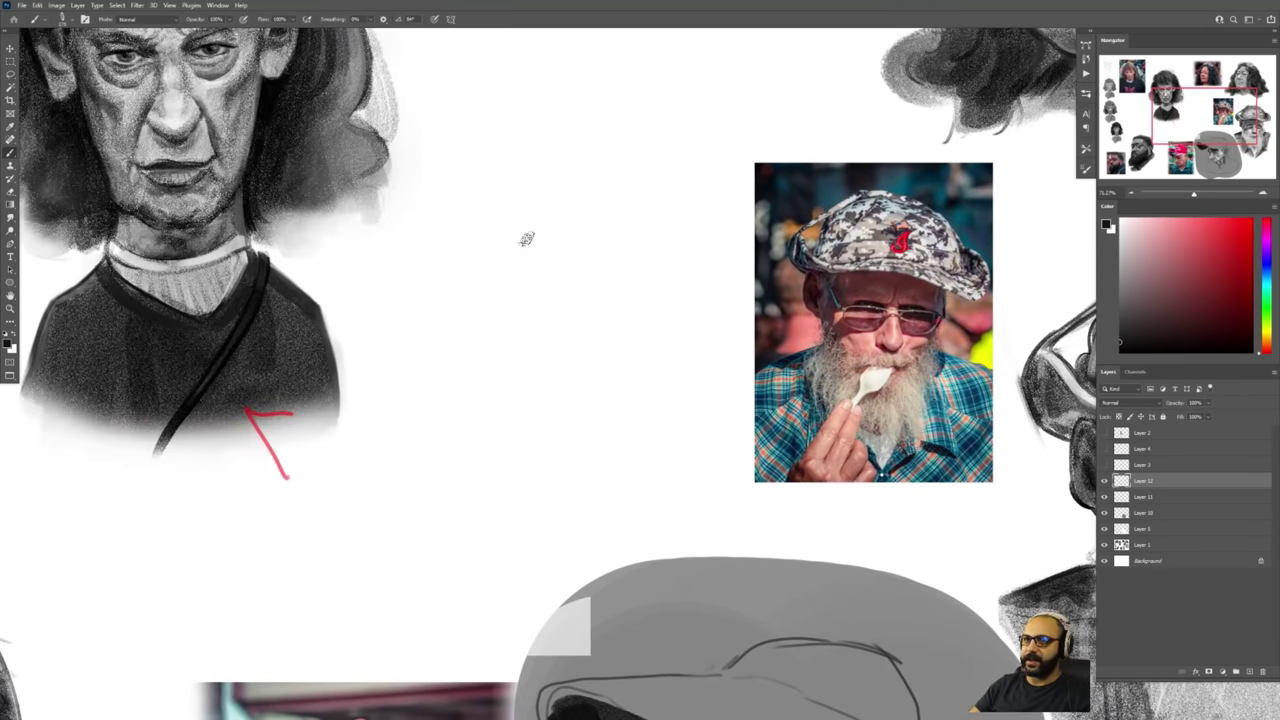
mouse_move(526, 240)
left_mouse_down()
mouse_move(576, 422)
mouse_move(501, 298)
mouse_move(527, 388)
mouse_move(493, 353)
mouse_move(516, 413)
mouse_move(572, 323)
mouse_move(619, 403)
mouse_move(588, 283)
mouse_move(661, 400)
mouse_move(559, 405)
mouse_move(546, 455)
mouse_move(656, 490)
mouse_move(681, 465)
mouse_move(628, 284)
mouse_move(673, 425)
mouse_move(651, 272)
mouse_move(700, 452)
left_mouse_up()
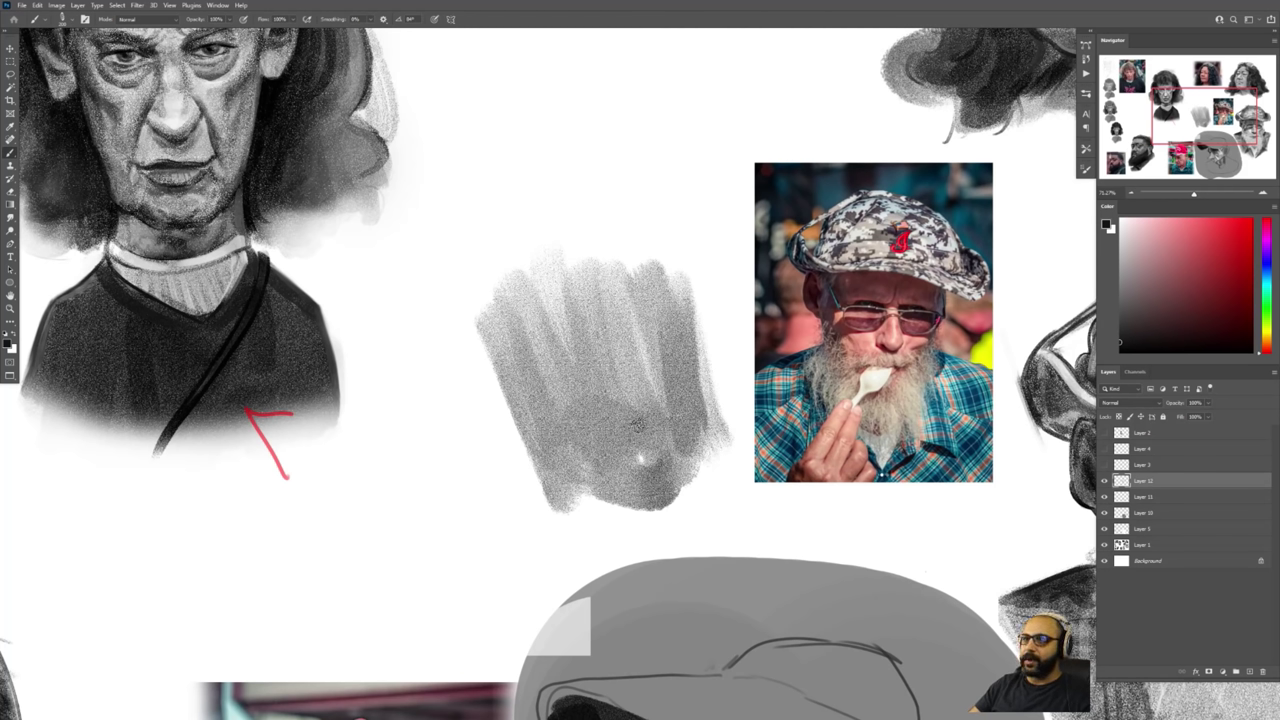
Switch brushes and blend the lower and middle area of the textured grey swatch with smooth strokes in greys sampled from it.
left_click_drag(640, 458, 652, 476)
key("ctrl+z")
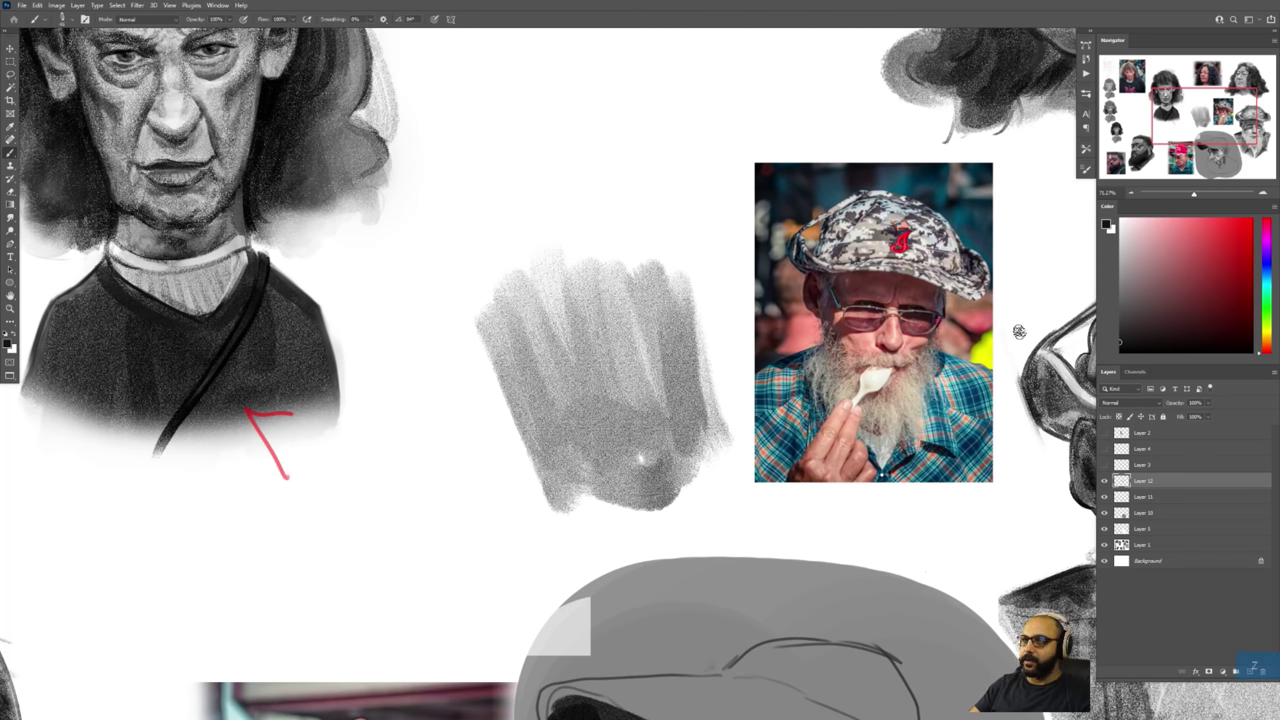
right_click(652, 379)
double_click(703, 389)
key("z")
left_click_drag(635, 447, 656, 432)
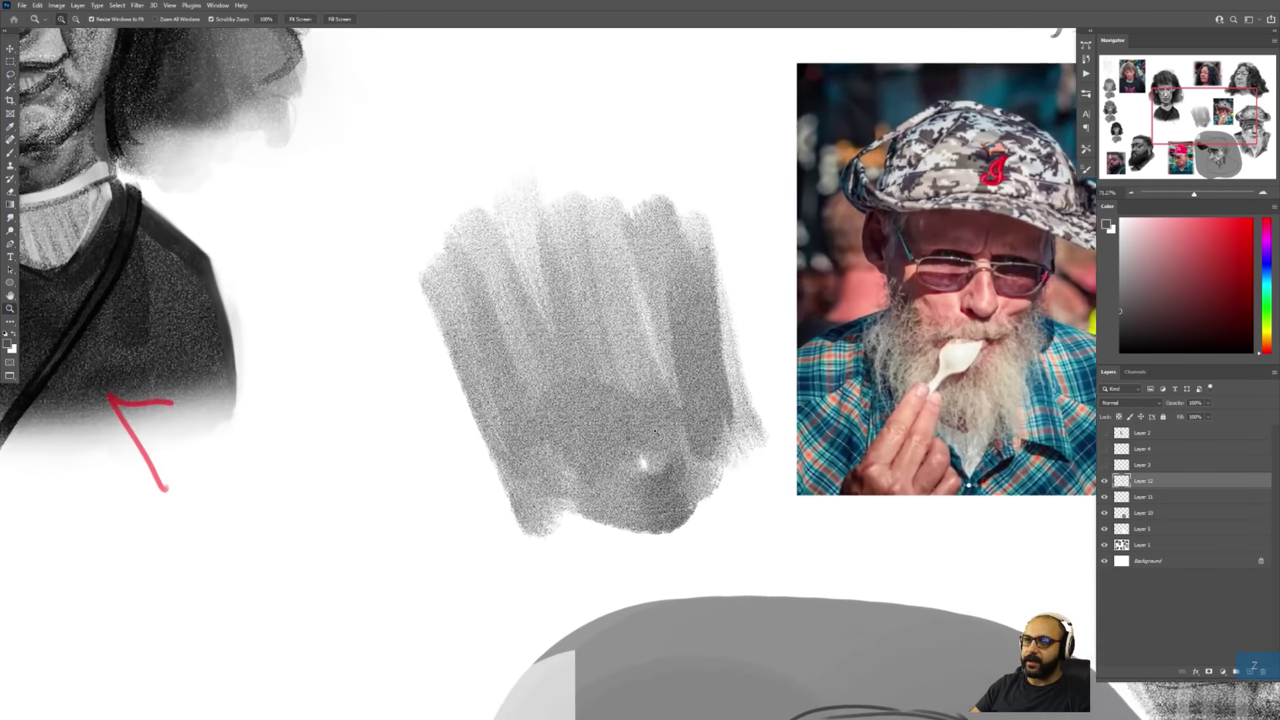
key("b")
left_click(576, 447, "alt")
mouse_move(513, 365)
left_mouse_down()
mouse_move(562, 392)
mouse_move(548, 440)
left_mouse_up()
left_click(613, 444, "alt")
left_click_drag(530, 395, 575, 480)
Blend the swatch's upper middle and darker edge band using a smaller brush and greys sampled from the swatch.
left_click(590, 330, "alt")
key("[")
key("[")
key("[")
key("[")
mouse_move(598, 322)
left_mouse_down()
mouse_move(678, 296)
mouse_move(703, 403)
left_mouse_up()
left_click(698, 457, "alt")
left_click_drag(680, 300, 705, 460)
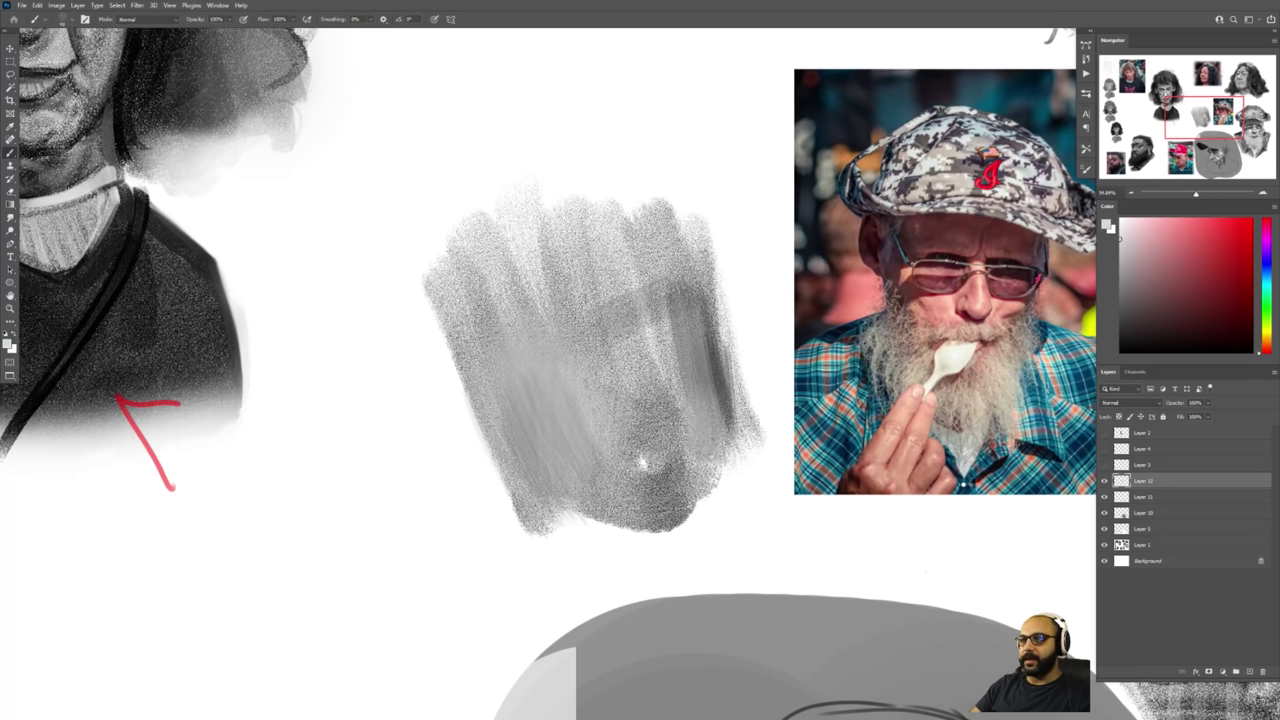
key("[")
key("[")
key("[")
left_click_drag(603, 460, 652, 502)
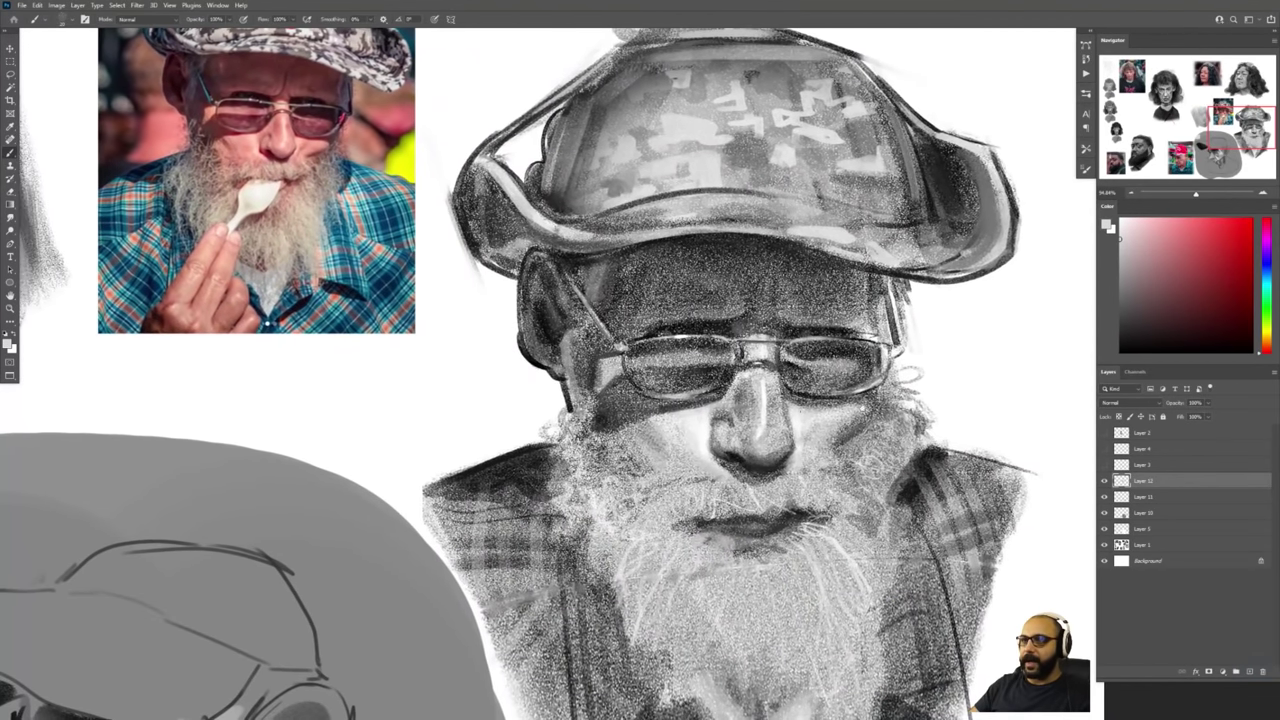
Add a new layer above Layer 12 and smooth the sides of the bearded man's nose bridge with sampled greys.
key("z")
left_click(718, 402)
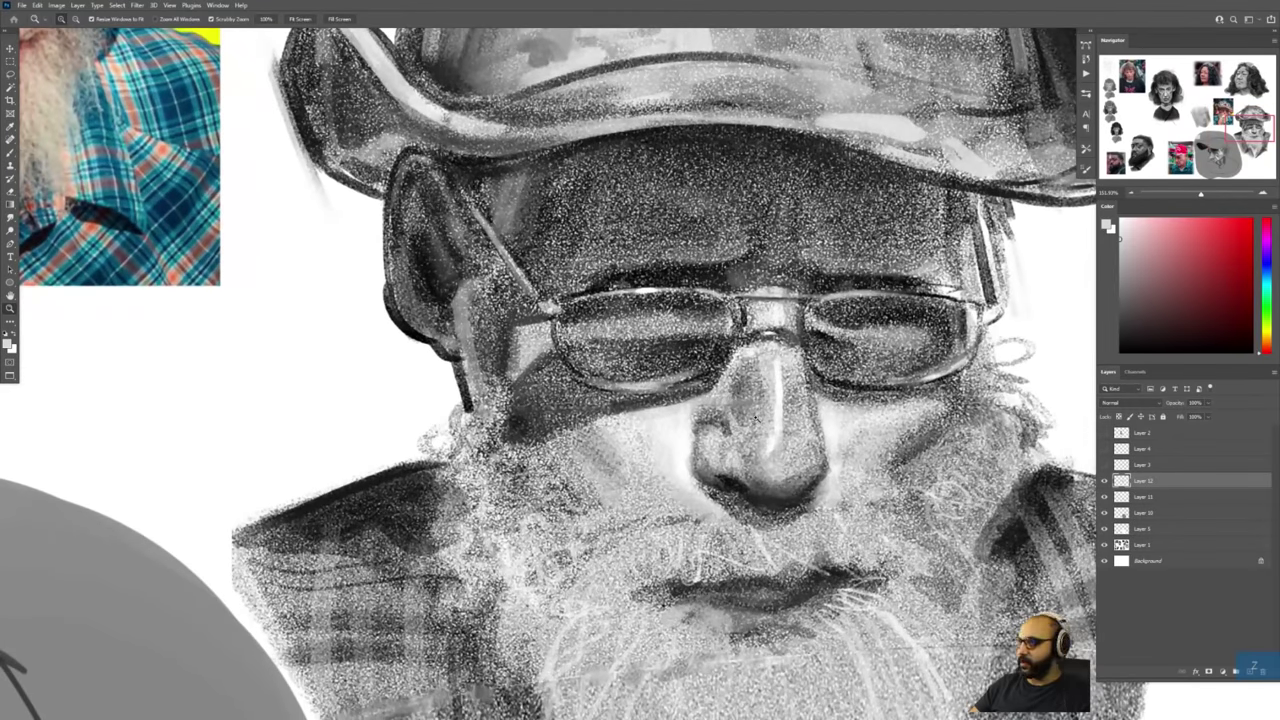
key("ctrl+shift+alt+n")
key("b")
left_click(742, 382, "alt")
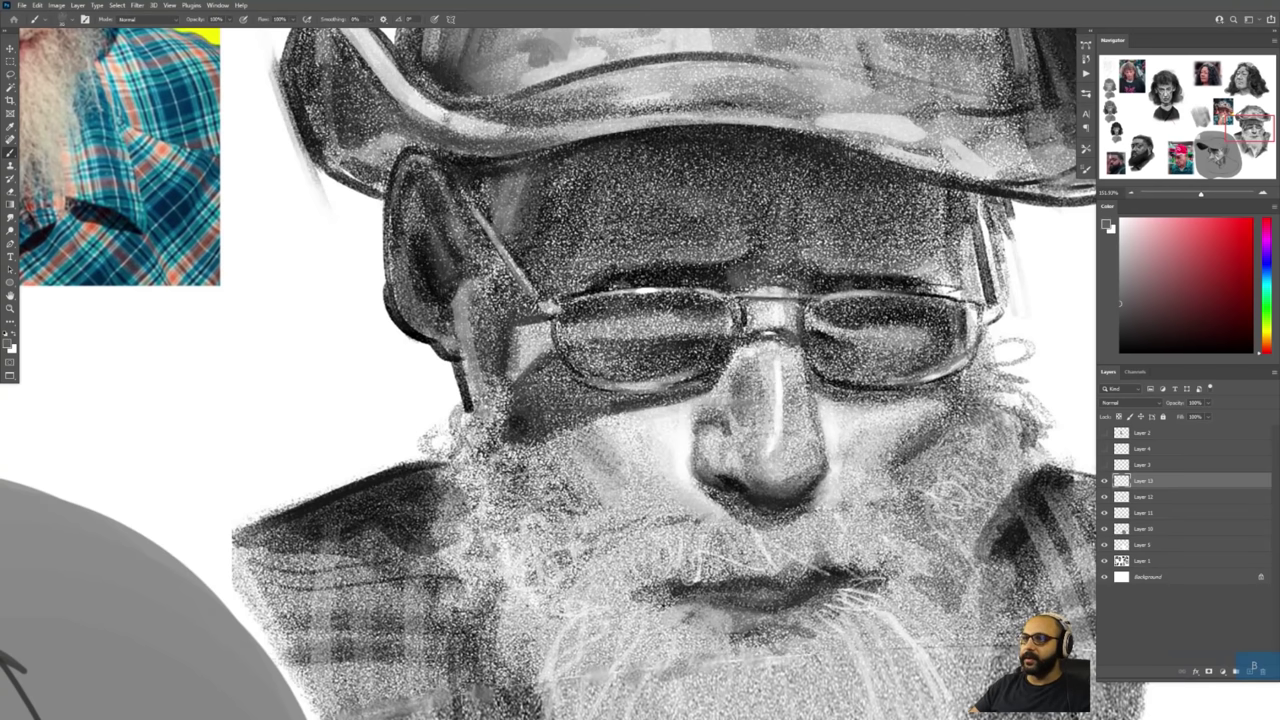
mouse_move(738, 378)
left_mouse_down()
mouse_move(754, 428)
mouse_move(740, 388)
mouse_move(722, 418)
mouse_move(718, 402)
left_mouse_up()
left_click(748, 462, "alt")
left_click(749, 440, "alt")
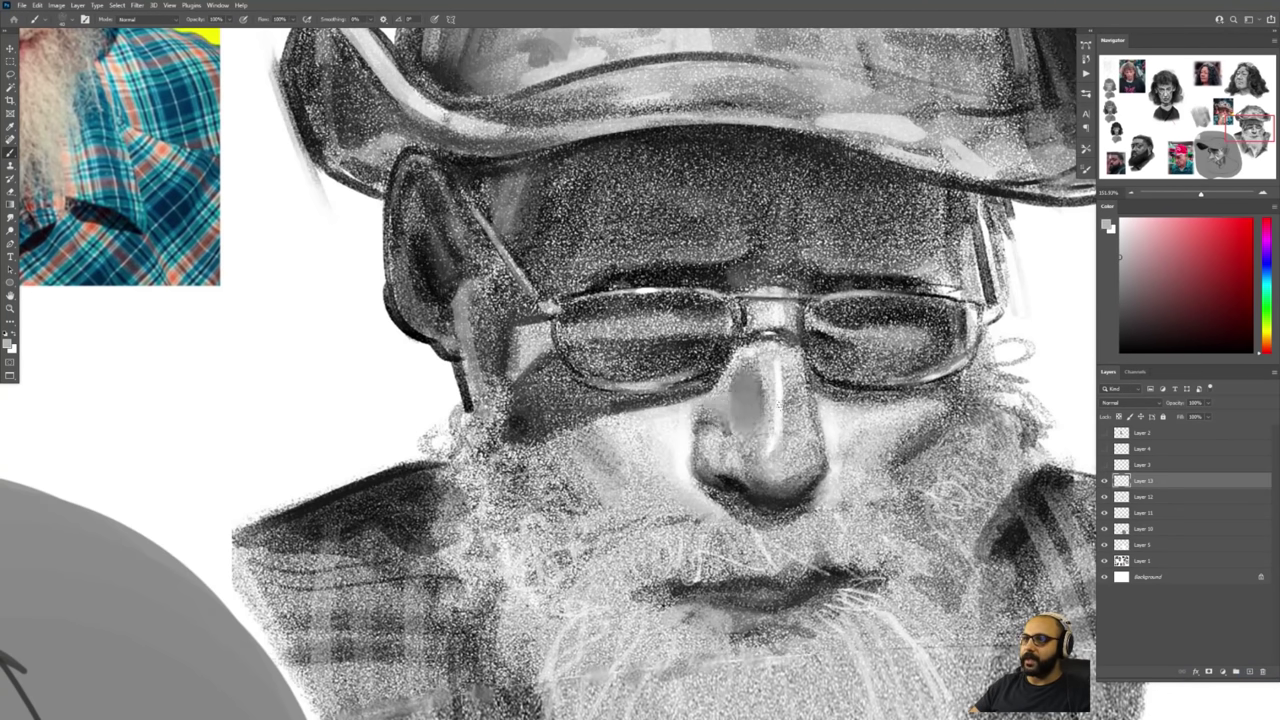
left_click_drag(804, 378, 799, 450)
left_click(808, 470, "alt")
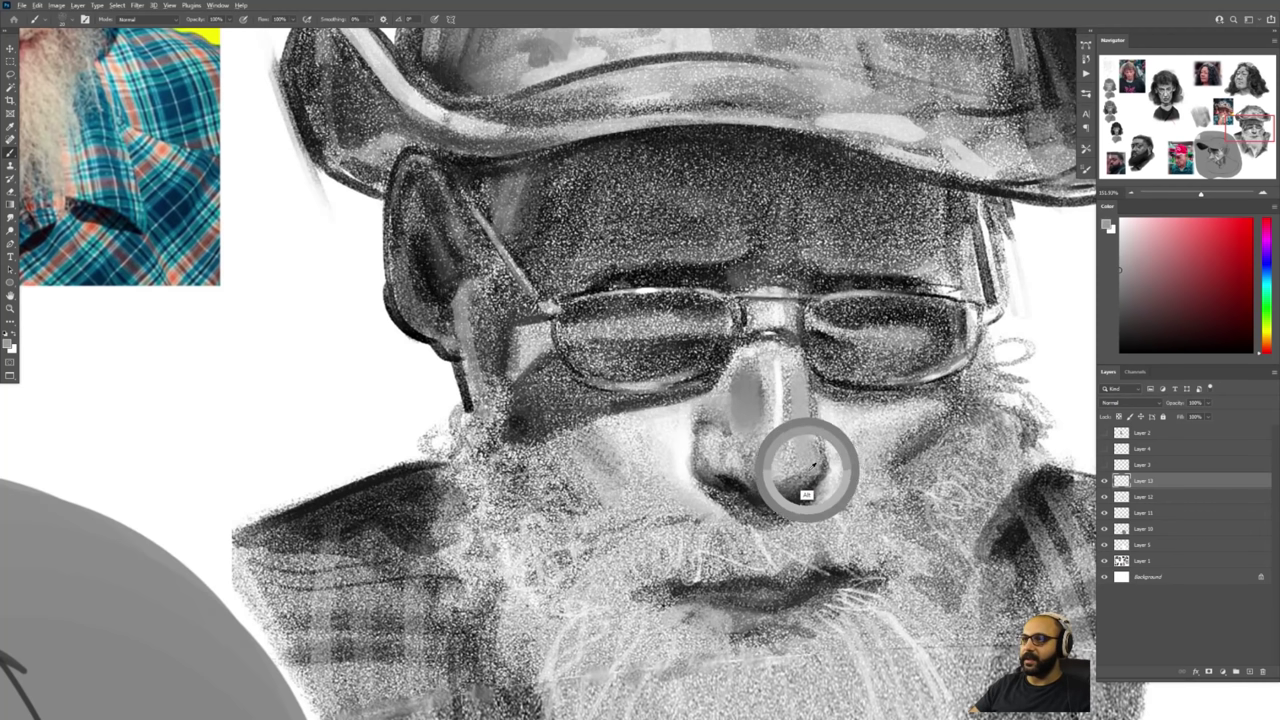
Compare the bearded man's nose with and without the Layer 13 smoothing.
key("z")
left_click_drag(821, 395, 705, 414)
left_click(1104, 480)
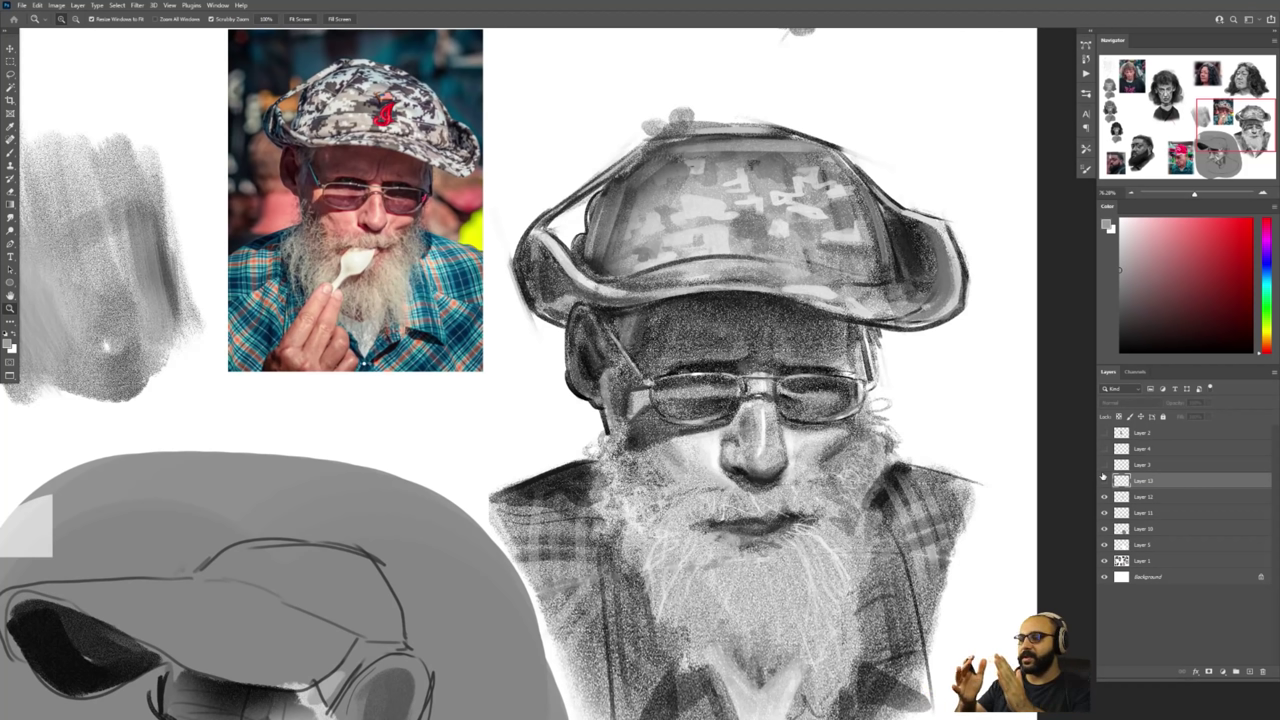
left_click(1104, 480)
Smooth the bearded man's forehead, temples and nostril on Layer 13 with greys sampled from each area.
key("b")
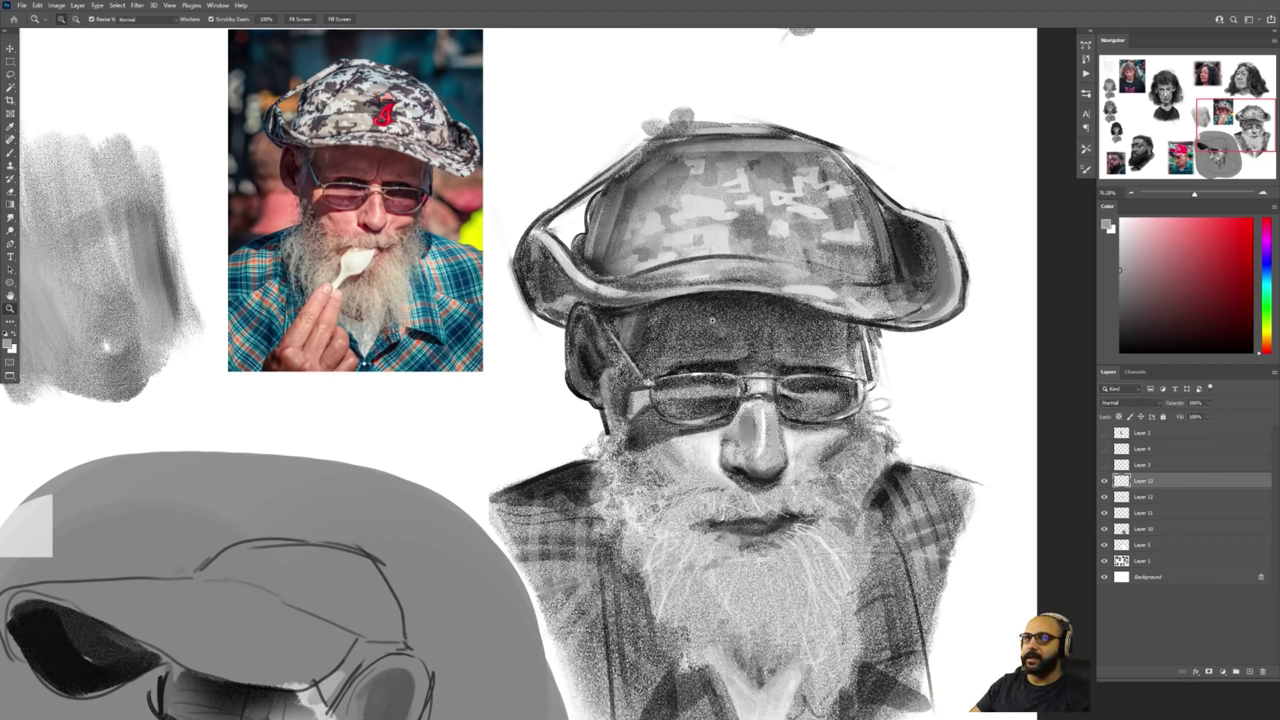
left_click(722, 333, "alt")
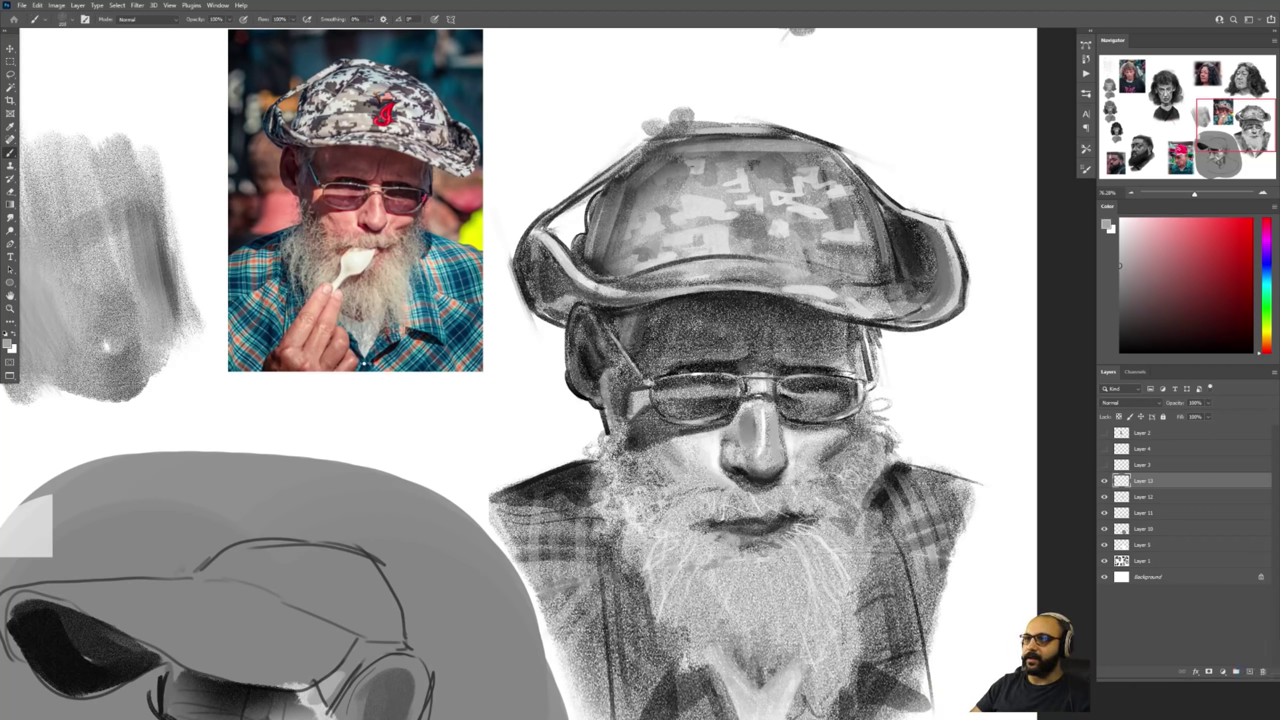
left_click(696, 360, "alt")
mouse_move(682, 325)
left_mouse_down()
mouse_move(830, 334)
mouse_move(722, 354)
mouse_move(806, 360)
left_mouse_up()
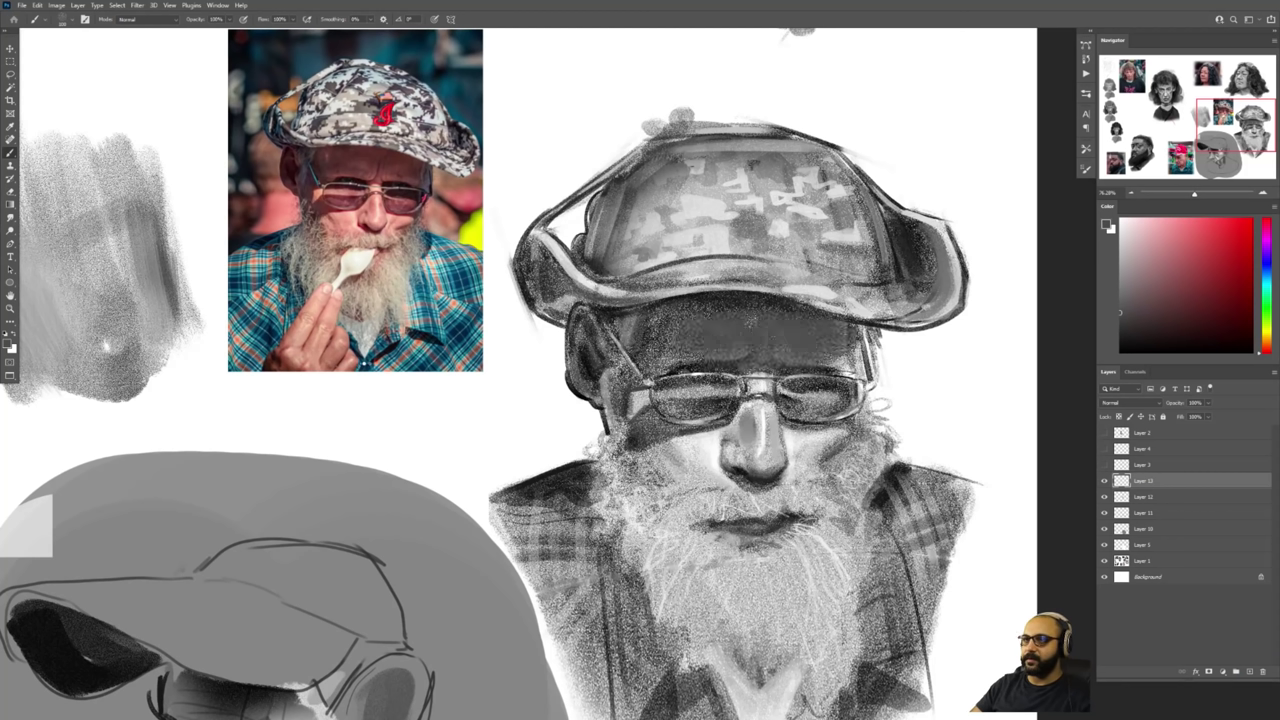
mouse_move(750, 308)
left_mouse_down()
mouse_move(642, 342)
mouse_move(823, 345)
mouse_move(854, 370)
left_mouse_up()
left_click(845, 384, "alt")
mouse_move(644, 320)
left_mouse_down()
mouse_move(612, 356)
mouse_move(626, 388)
mouse_move(619, 421)
left_mouse_up()
left_click(729, 457, "alt")
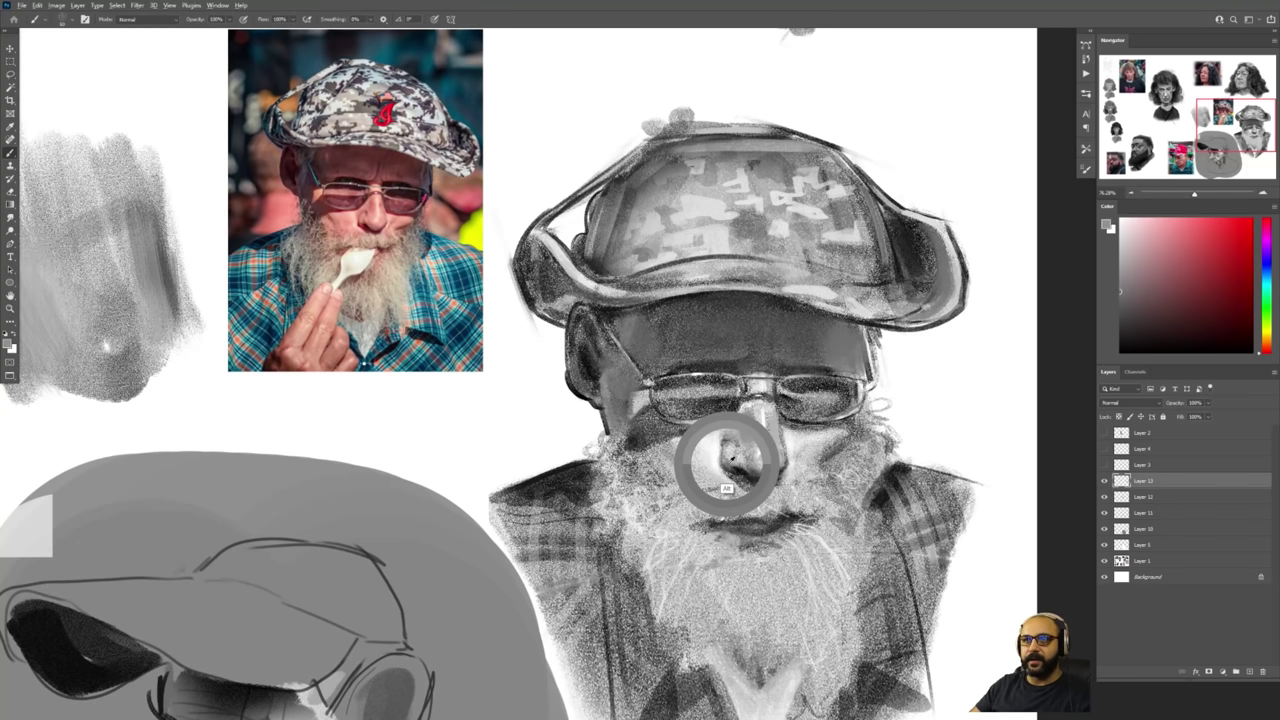
left_click(740, 456, "alt")
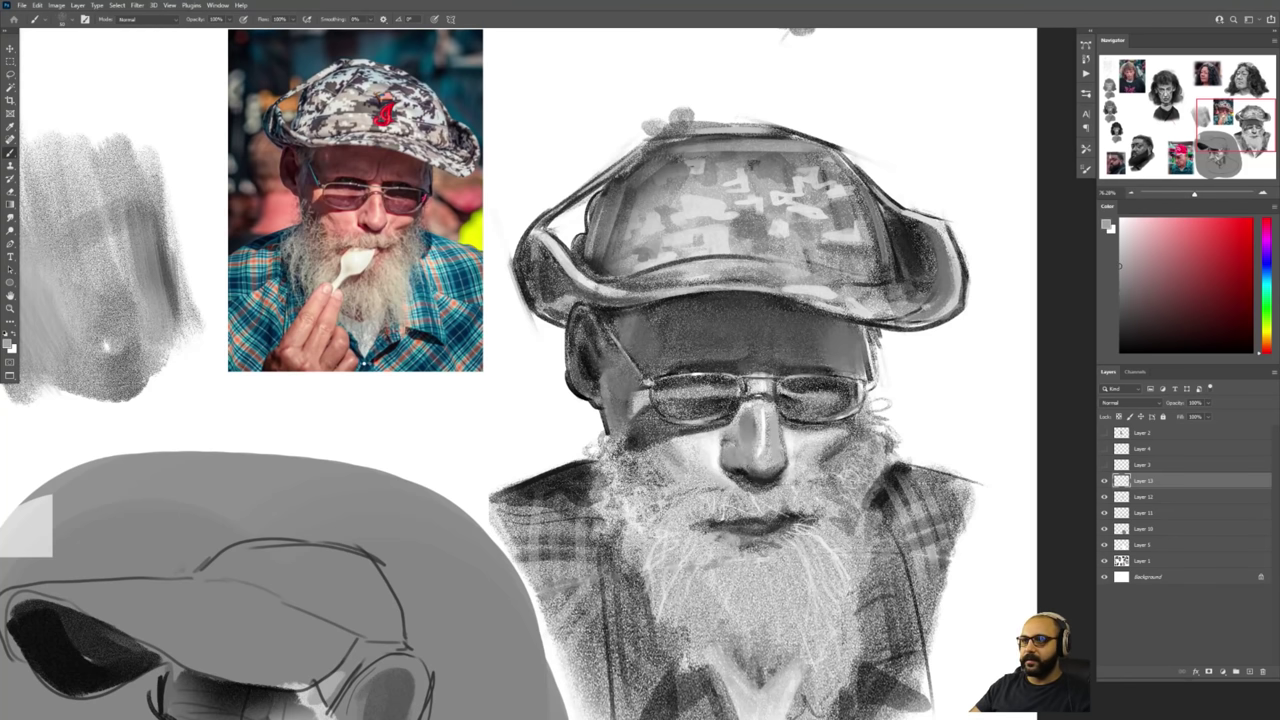
Inspect the smoothed face up close and compare the whole portrait with Layer 13 hidden and shown.
key("z")
left_click_drag(830, 448, 950, 446)
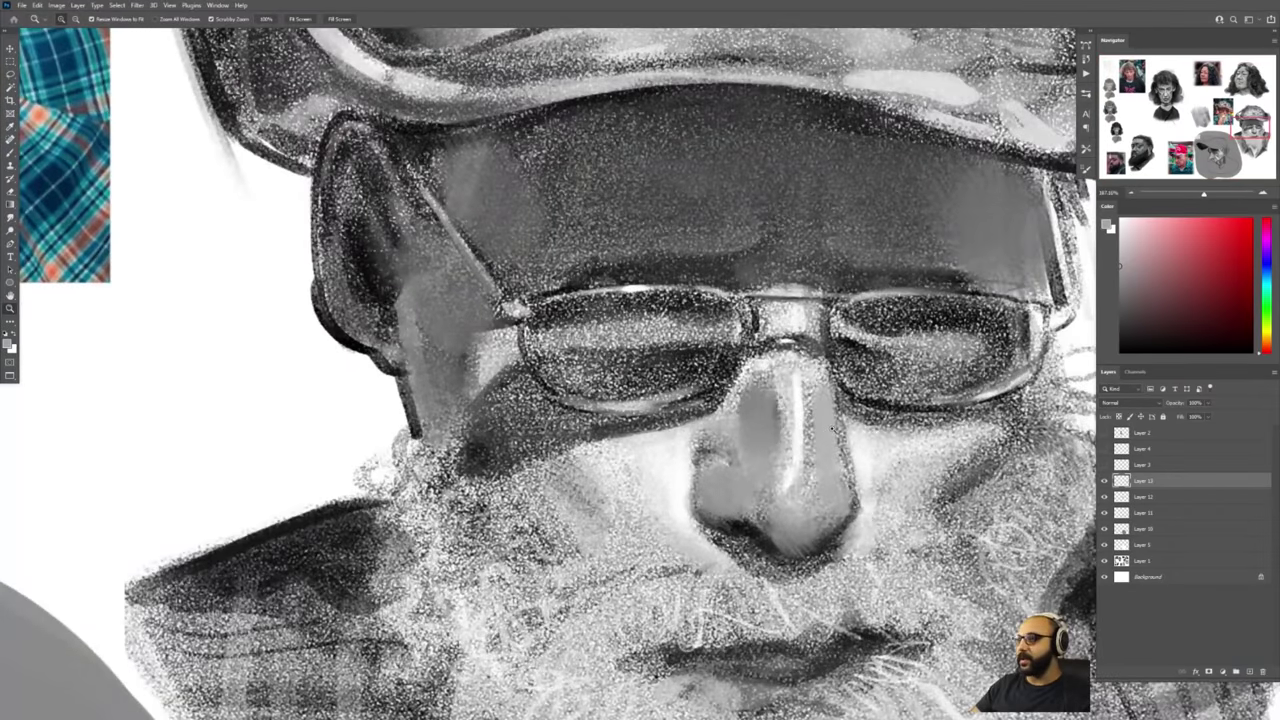
left_click_drag(831, 428, 737, 428)
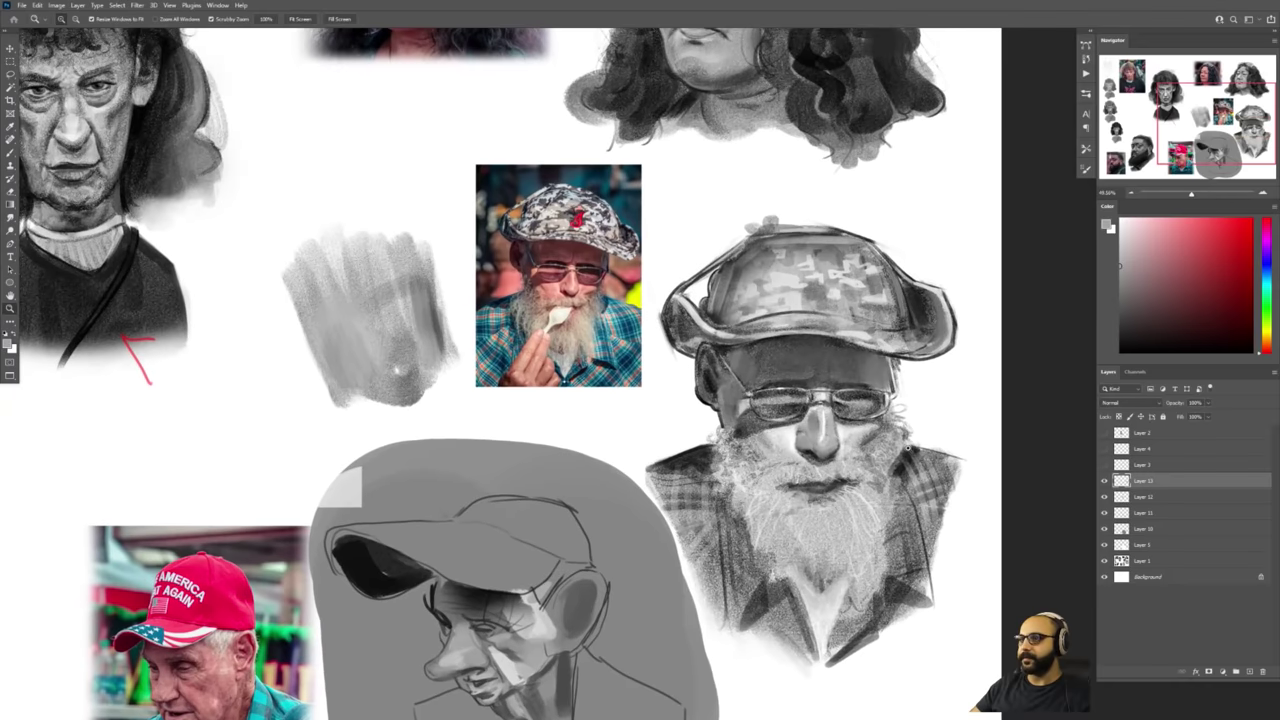
left_click(1104, 481)
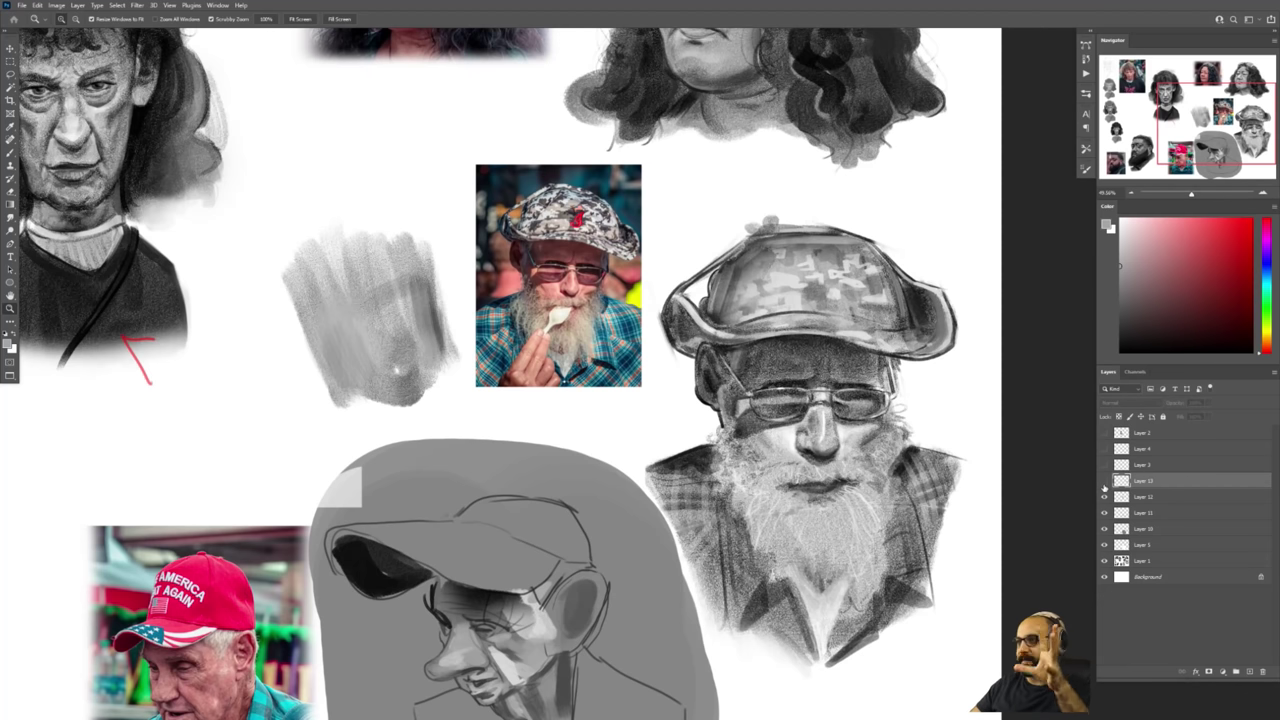
left_click(1104, 481)
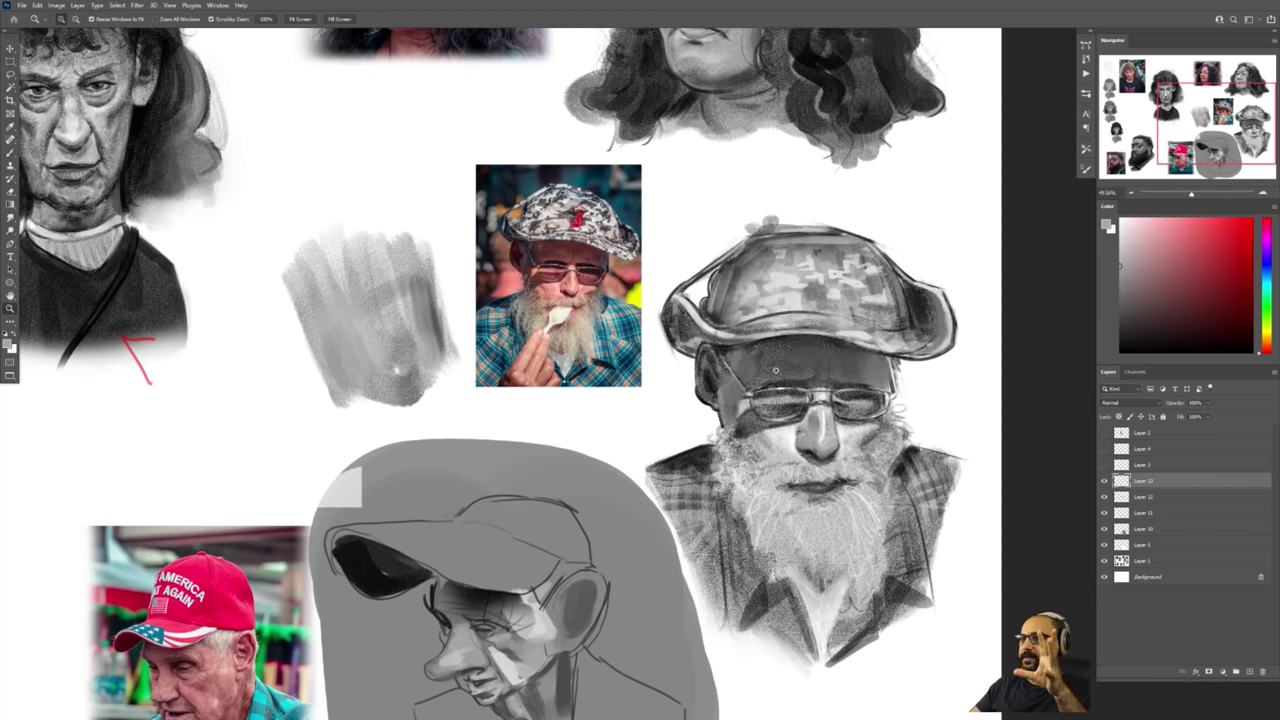
Examine the bearded man's portrait and the full portrait sheet, and look over the second sheet with the bald man's portrait.
scroll(804, 404, "up", 3)
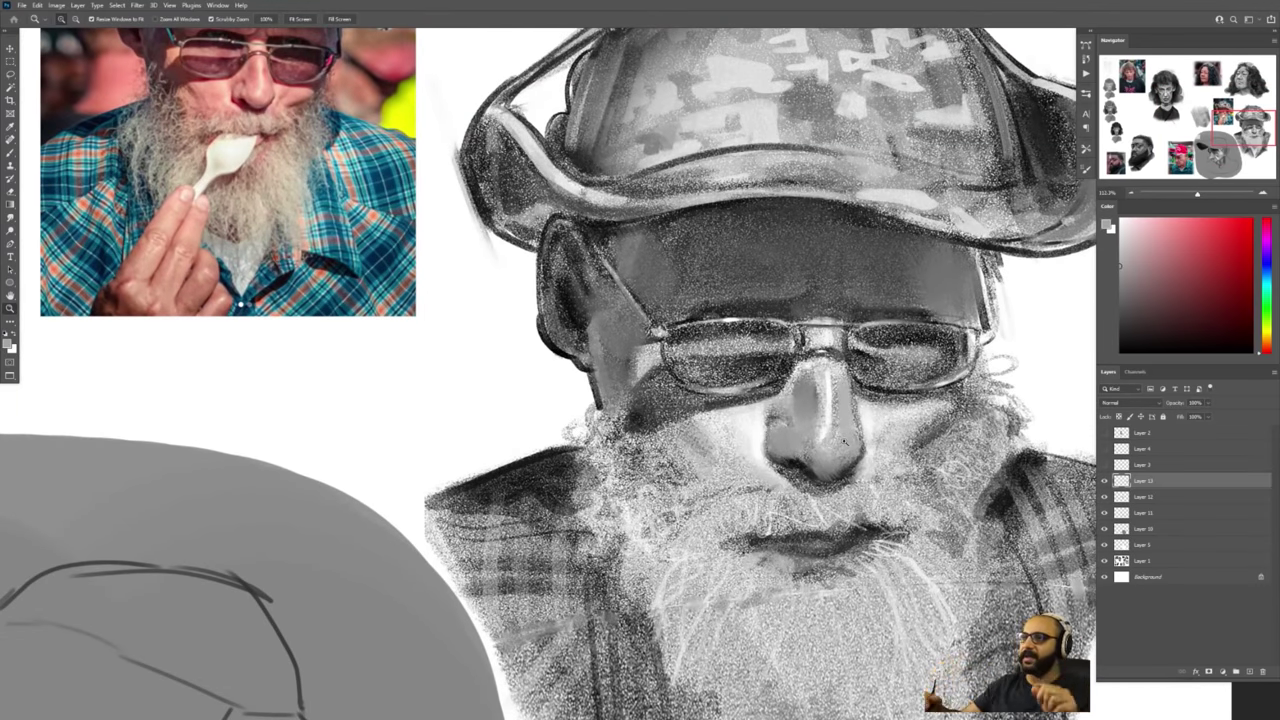
scroll(977, 392, "down", 10)
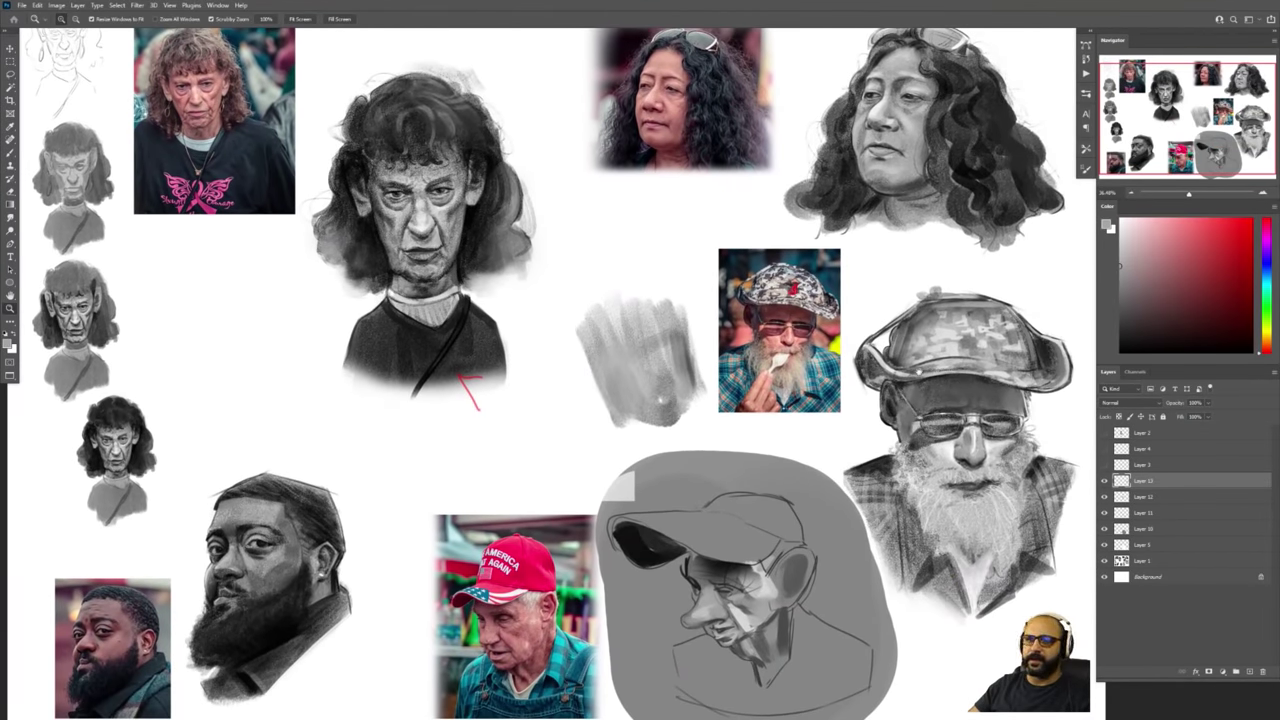
left_click_drag(257, 605, 470, 525)
key("z")
left_click_drag(470, 525, 745, 439)
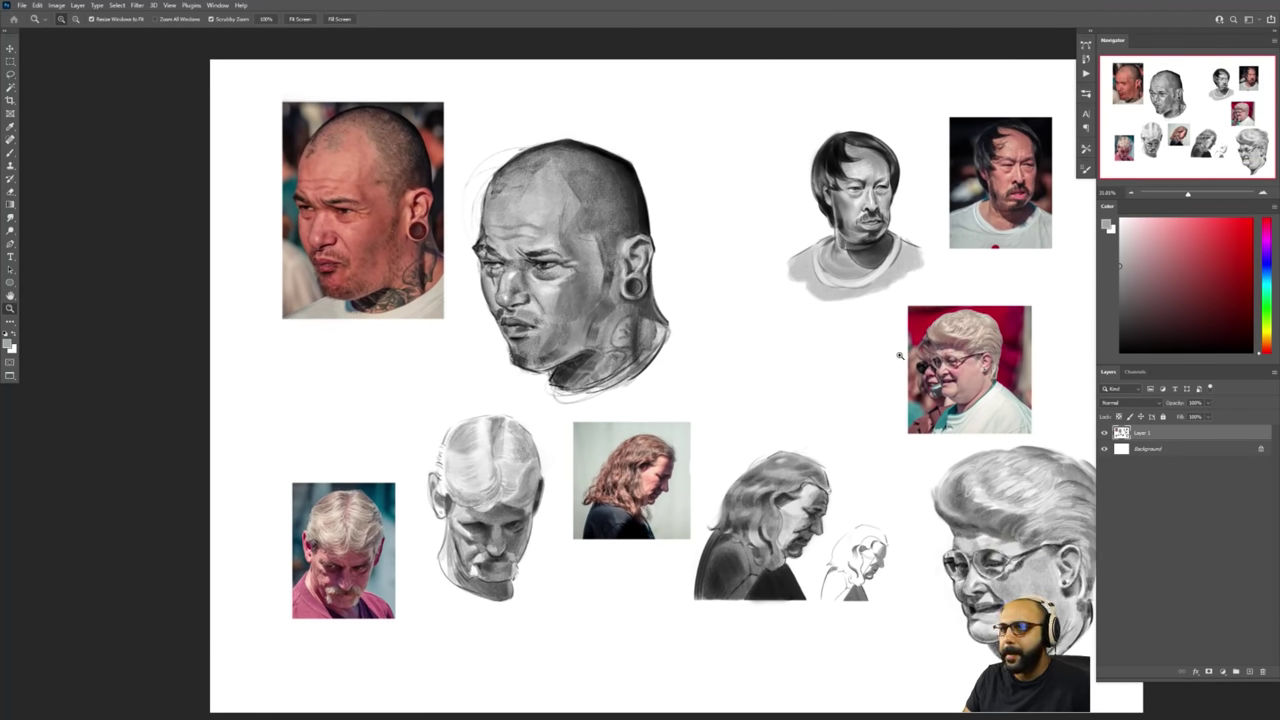
left_click_drag(946, 354, 871, 336)
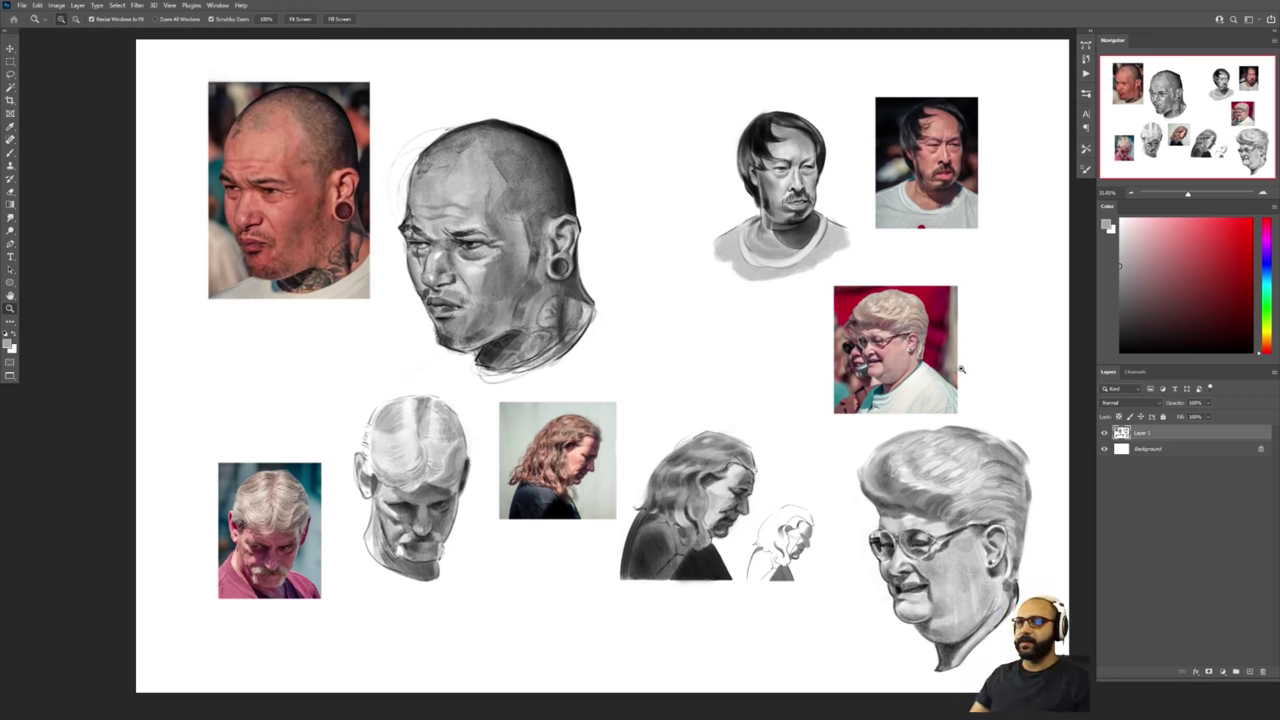
Add a new layer above Layer 1 for annotating the photo of the short-haired woman with glasses.
mouse_move(971, 353)
left_mouse_down()
mouse_move(1019, 351)
mouse_move(982, 437)
left_mouse_up()
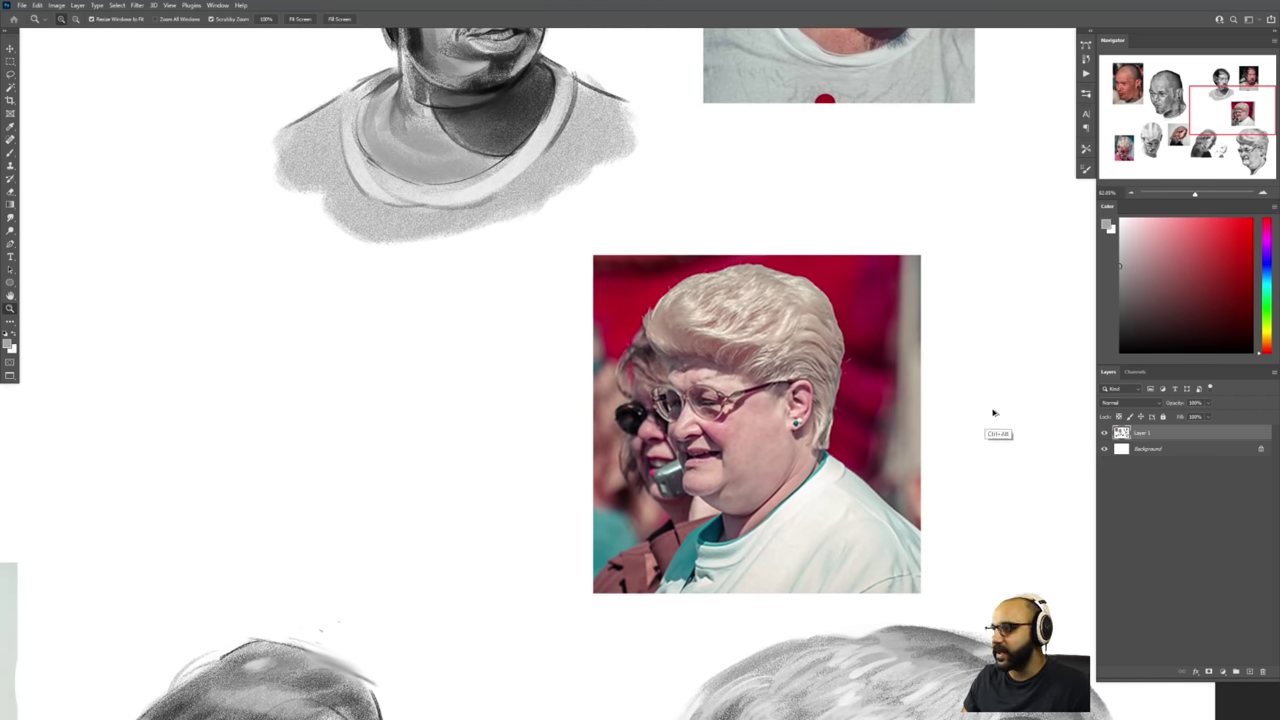
key("ctrl+alt+1")
right_click(983, 378)
left_click(1007, 349)
scroll(1007, 348, "up", 1)
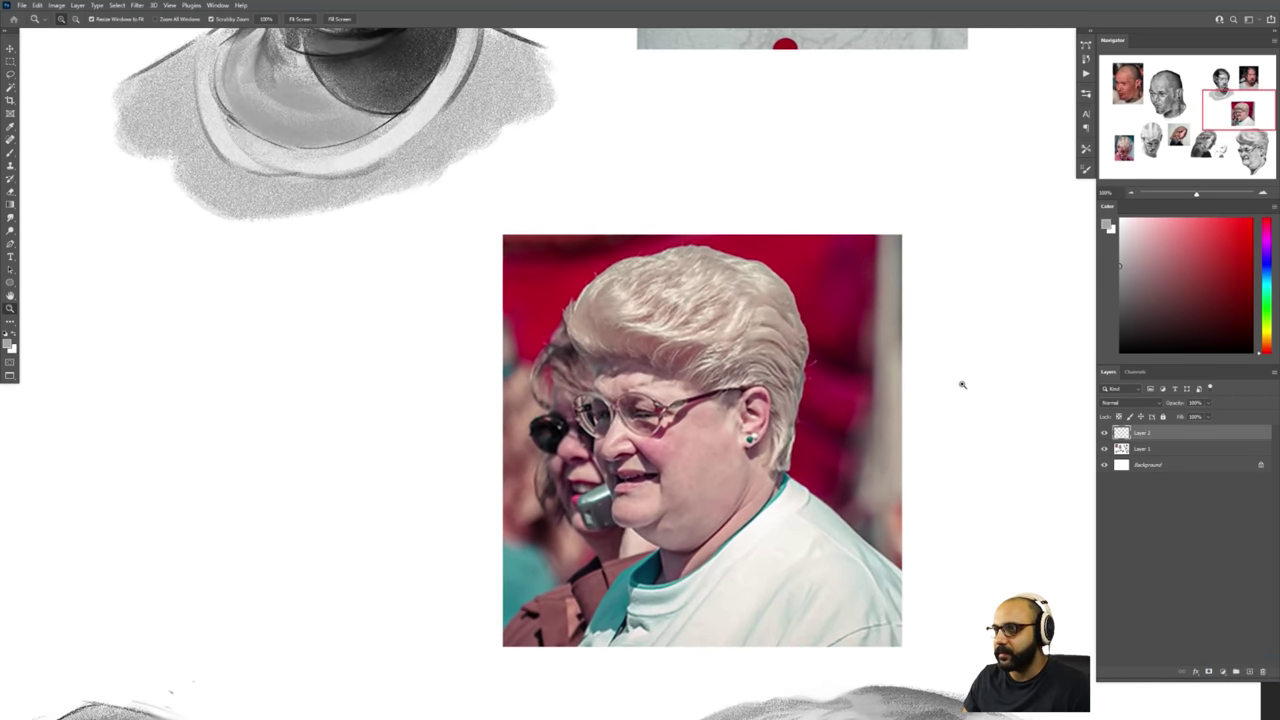
Outline the shadowed front roll of the woman's hair in pinkish red with a small hard round brush.
key("b")
right_click(960, 380)
left_click(1123, 320)
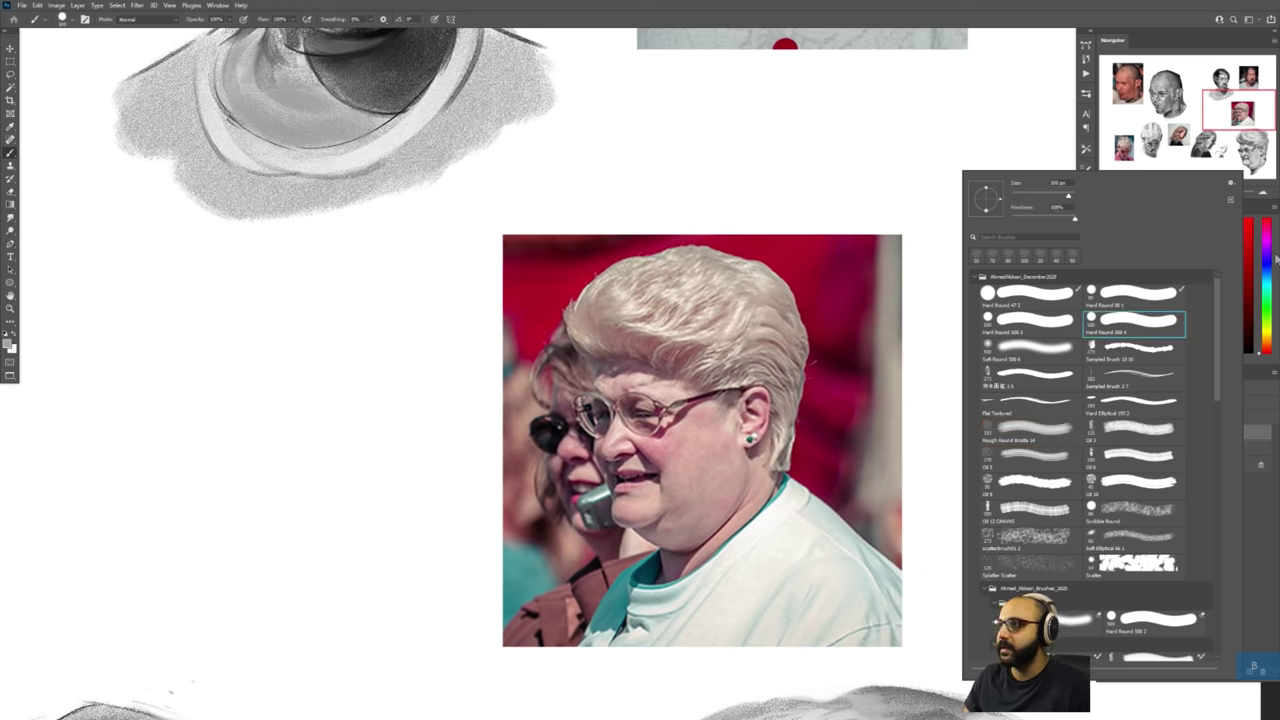
left_click(1267, 222)
left_click(1250, 220)
key("bracketleft")
key("bracketleft")
key("bracketleft")
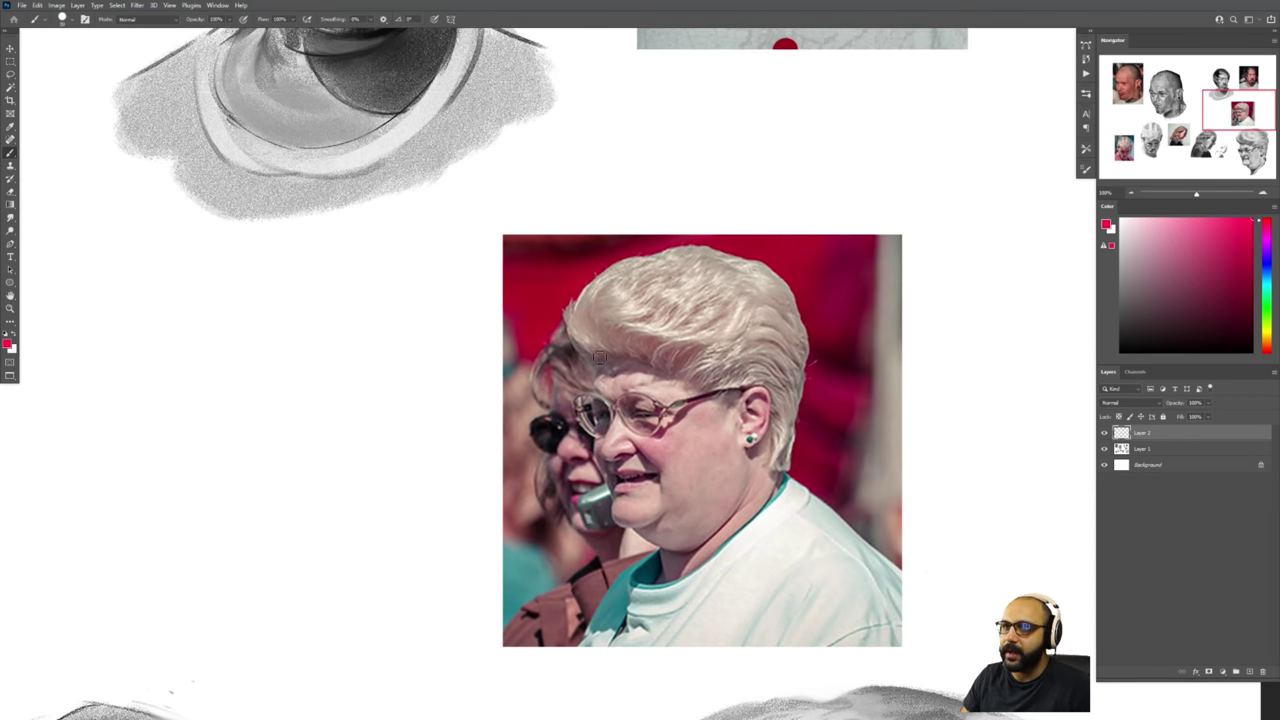
mouse_move(598, 362)
left_mouse_down()
mouse_move(566, 316)
mouse_move(610, 280)
mouse_move(600, 372)
left_mouse_up()
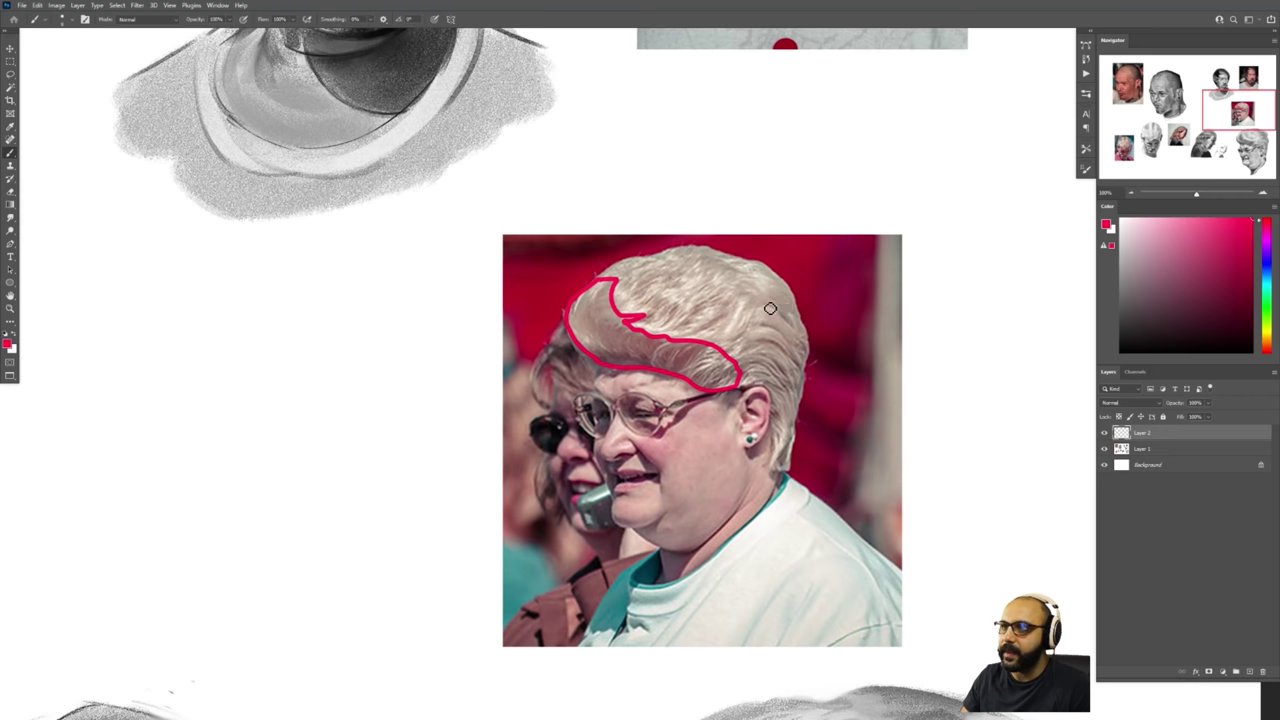
Mark the crown and back contours of the woman's hair in bright green and scribble a dark green zigzag over the back.
left_click(1264, 306)
mouse_move(612, 268)
left_mouse_down()
mouse_move(766, 281)
mouse_move(808, 329)
mouse_move(801, 389)
left_mouse_up()
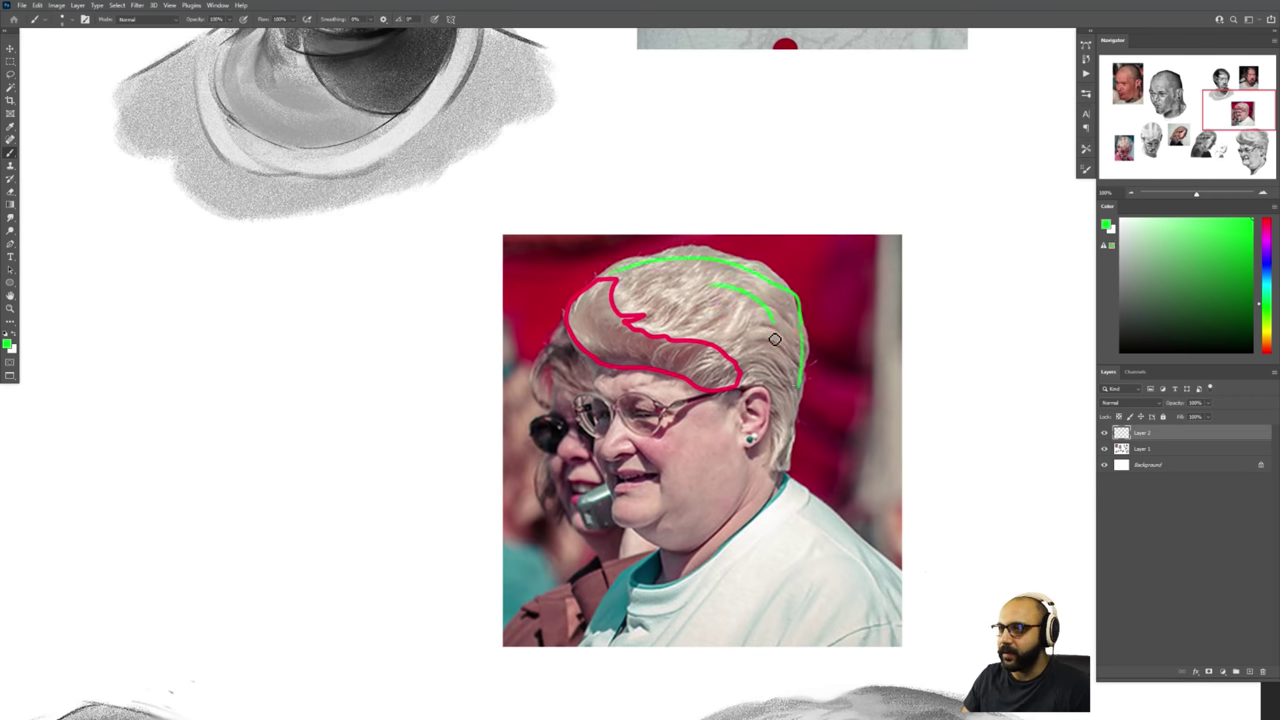
mouse_move(775, 339)
left_mouse_down()
mouse_move(790, 320)
mouse_move(782, 379)
mouse_move(839, 355)
left_mouse_up()
left_click(1247, 339)
Paint white over the lit area of the hair along the upper edge of the red outline.
key("z")
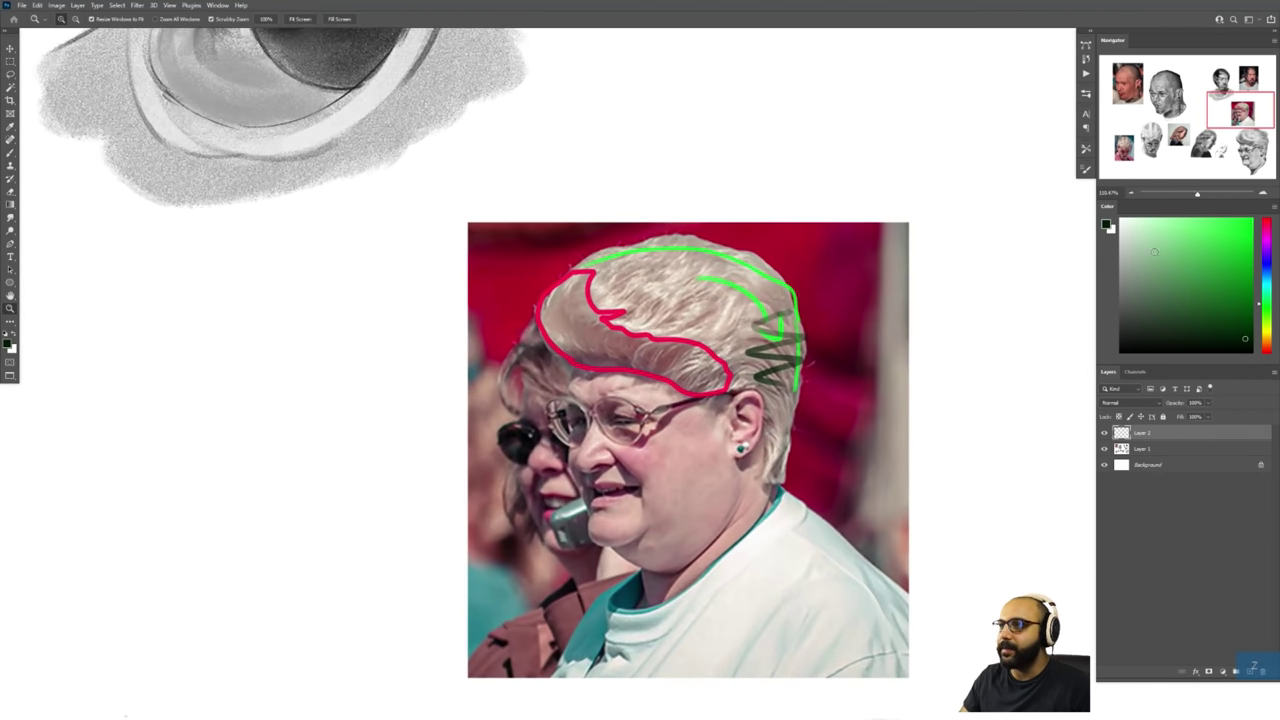
left_click_drag(659, 301, 695, 301)
key("b")
mouse_move(572, 256)
left_mouse_down()
mouse_move(570, 296)
mouse_move(592, 299)
mouse_move(588, 282)
mouse_move(605, 297)
mouse_move(606, 322)
mouse_move(758, 364)
mouse_move(721, 320)
left_mouse_up()
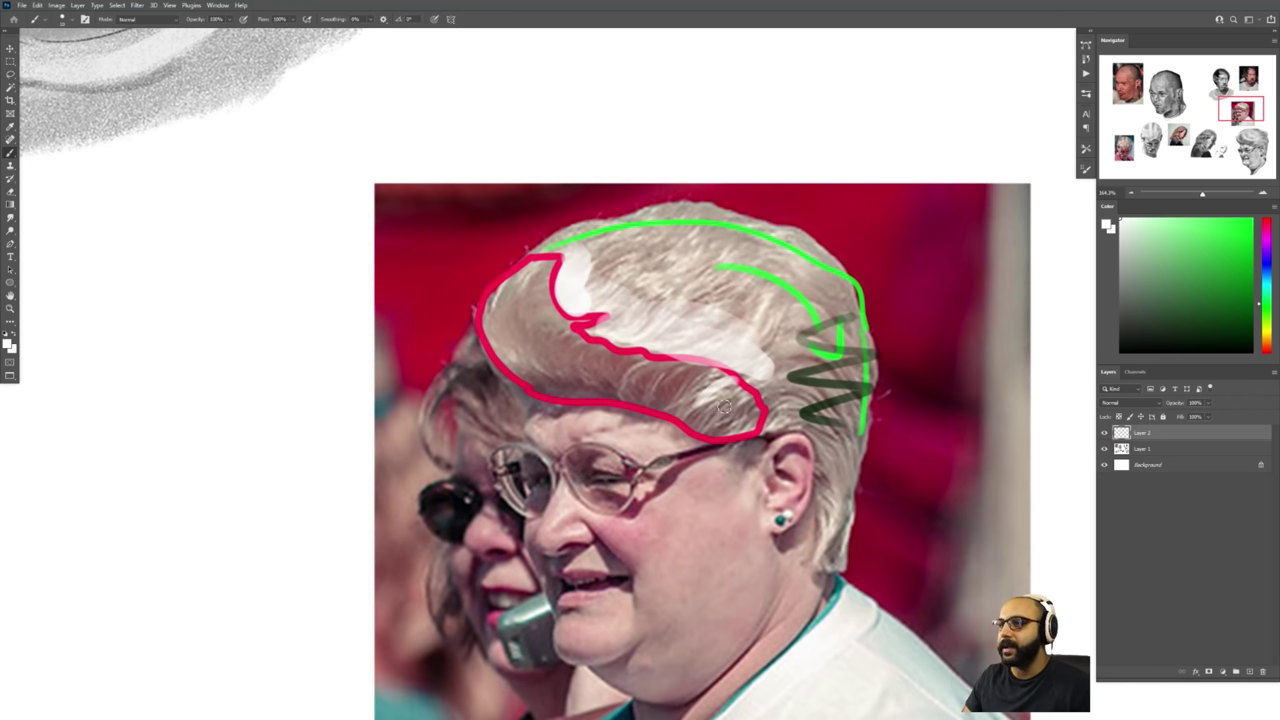
Hatch the outlined hair shadow with black strokes and cover the lit crown with a light tone sampled from the hair.
key("d")
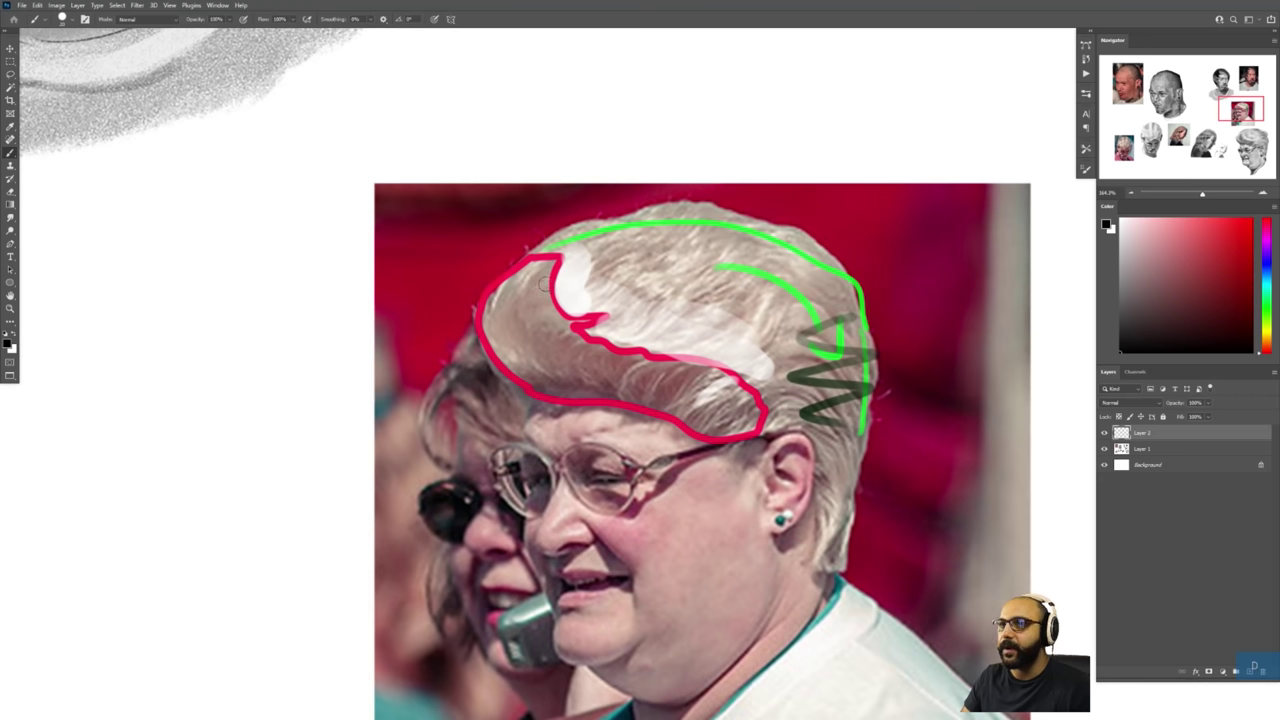
left_click_drag(548, 284, 540, 392)
left_click_drag(570, 318, 588, 396)
left_click_drag(605, 342, 620, 404)
left_click_drag(643, 356, 656, 408)
mouse_move(676, 362)
left_mouse_down()
mouse_move(690, 418)
mouse_move(712, 418)
left_mouse_up()
mouse_move(730, 388)
left_mouse_down()
mouse_move(739, 417)
mouse_move(688, 372)
mouse_move(617, 393)
mouse_move(575, 376)
mouse_move(523, 338)
mouse_move(521, 306)
left_mouse_up()
left_click(628, 281, "alt")
mouse_move(600, 285)
left_mouse_down()
mouse_move(715, 250)
mouse_move(780, 354)
mouse_move(827, 358)
mouse_move(770, 358)
left_mouse_up()
Bring the woman's greyscale portrait into view, add a new layer above Layer 2, and hide Layer 2's annotations.
key("z")
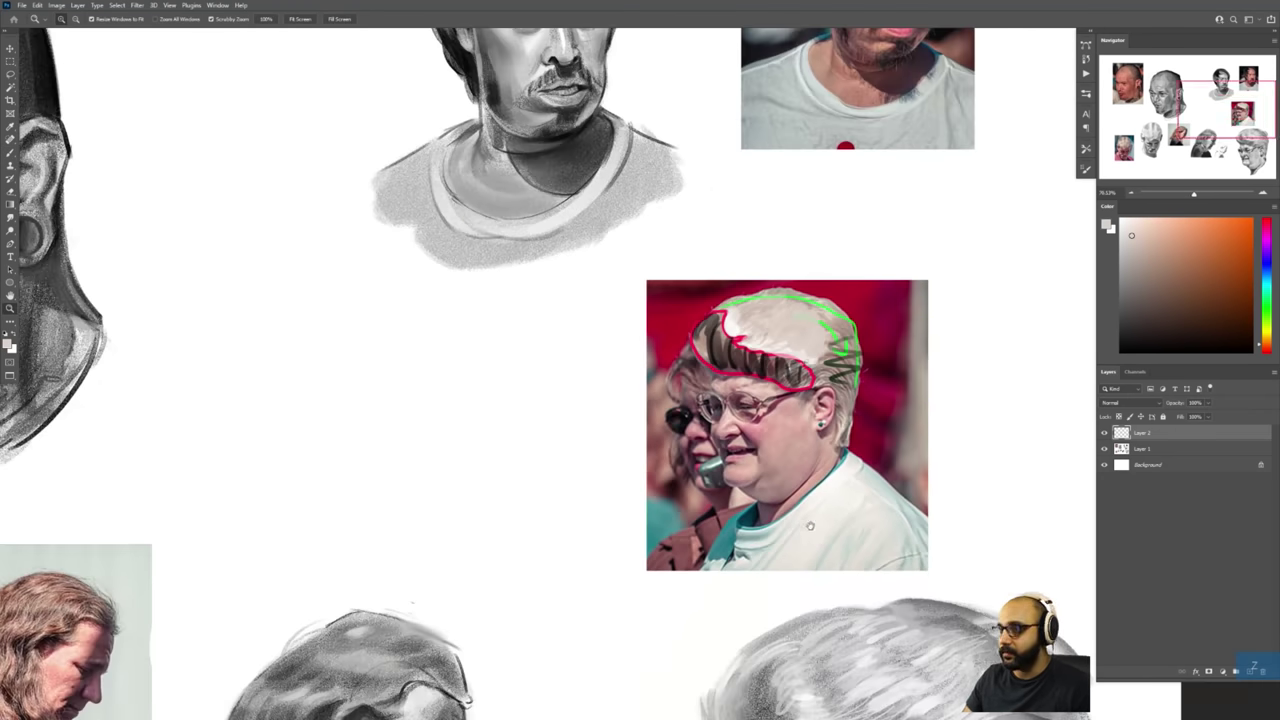
left_click_drag(886, 644, 775, 391)
mouse_move(820, 460)
left_mouse_down()
mouse_move(786, 459)
mouse_move(830, 462)
left_mouse_up()
key("ctrl+alt+1")
key("b")
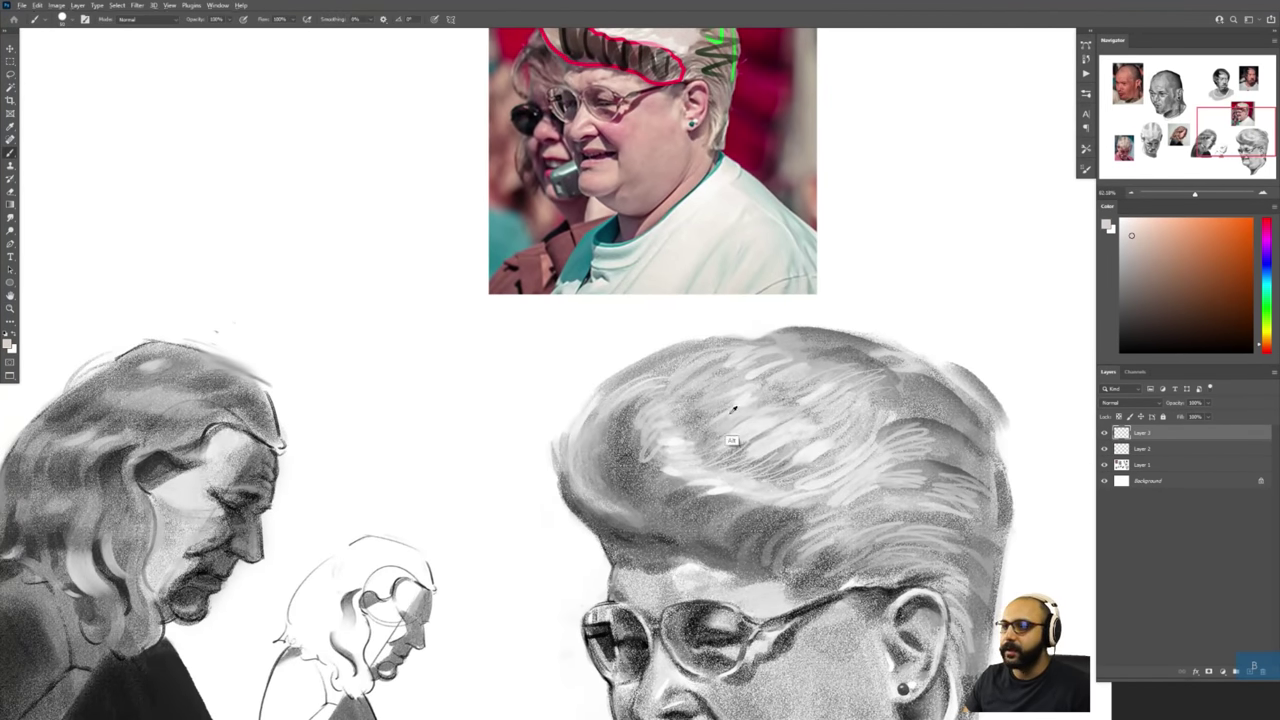
left_click(1104, 449)
Sample tones from the lit and shadowed parts of the hair in the greyscale portrait of the woman with glasses.
key("z")
left_click_drag(864, 402, 840, 408)
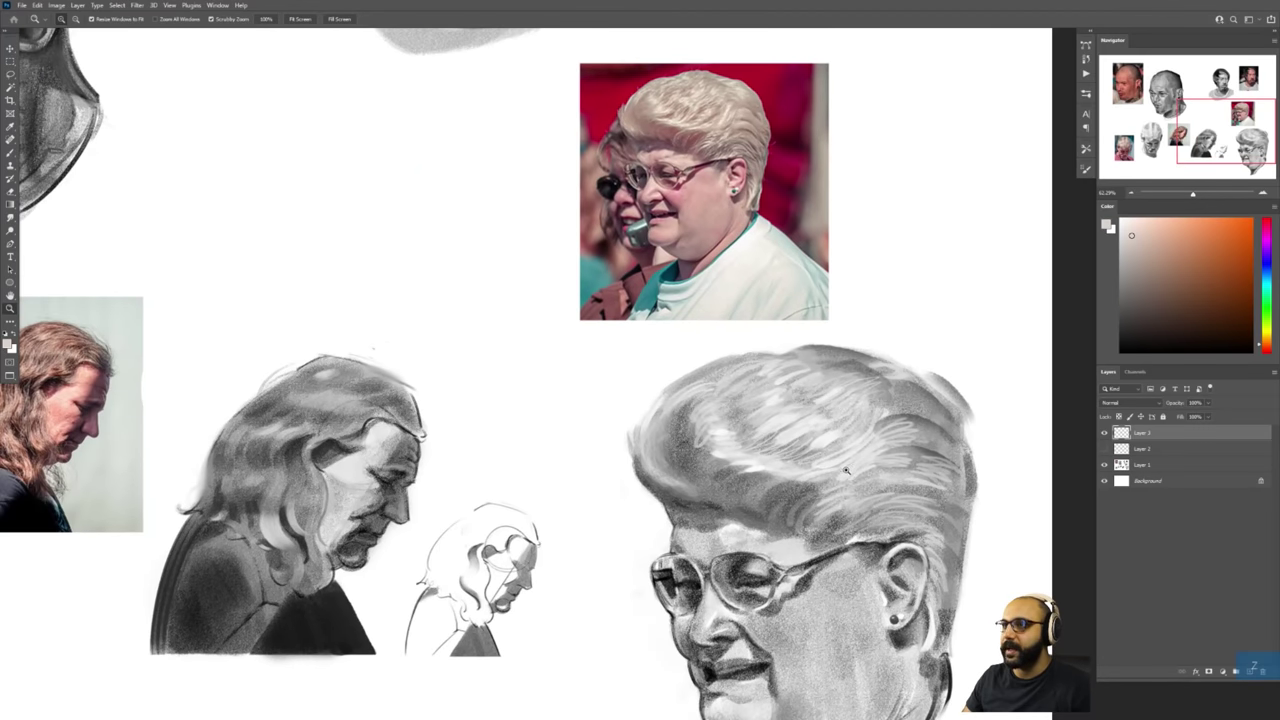
key("b")
left_click(745, 425, "alt")
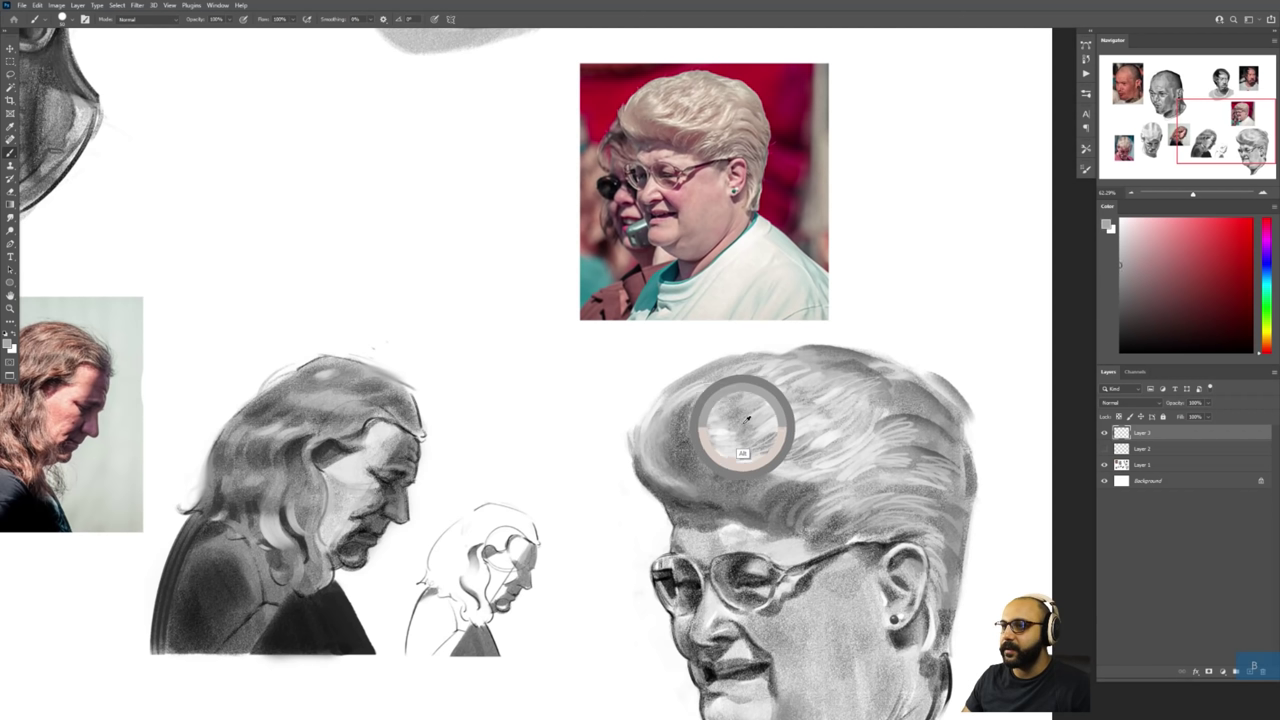
left_click(690, 475, "alt")
left_click(692, 474, "alt")
left_click(716, 473, "alt")
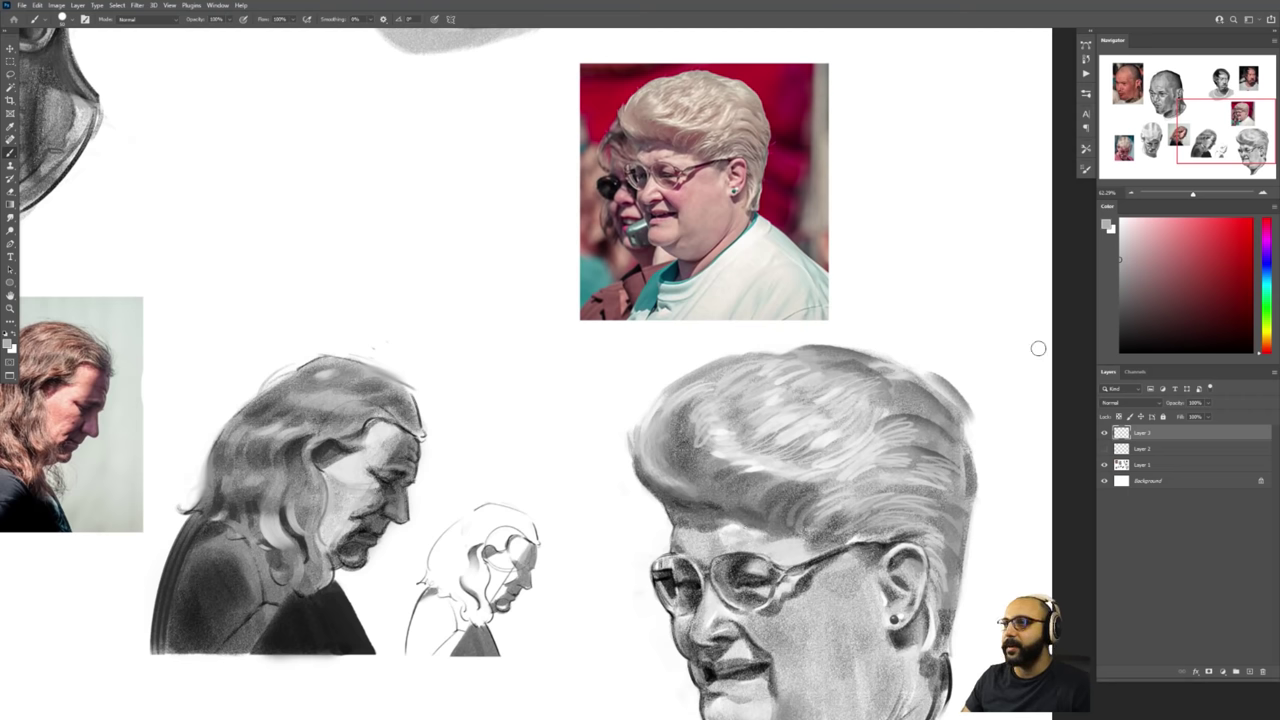
On a new layer above Layer 3, outline the portrait's fringe shadow in black and add short cross-contour lines.
key("ctrl+alt+1")
left_click_drag(1213, 297, 1252, 353)
key("b")
mouse_move(697, 376)
left_mouse_down()
mouse_move(732, 472)
mouse_move(859, 499)
mouse_move(822, 507)
mouse_move(806, 538)
mouse_move(677, 510)
mouse_move(653, 481)
mouse_move(687, 387)
mouse_move(676, 508)
left_mouse_up()
left_click_drag(700, 452, 694, 510)
left_click_drag(734, 472, 740, 508)
mouse_move(768, 478)
left_mouse_down()
mouse_move(772, 512)
mouse_move(796, 512)
left_mouse_up()
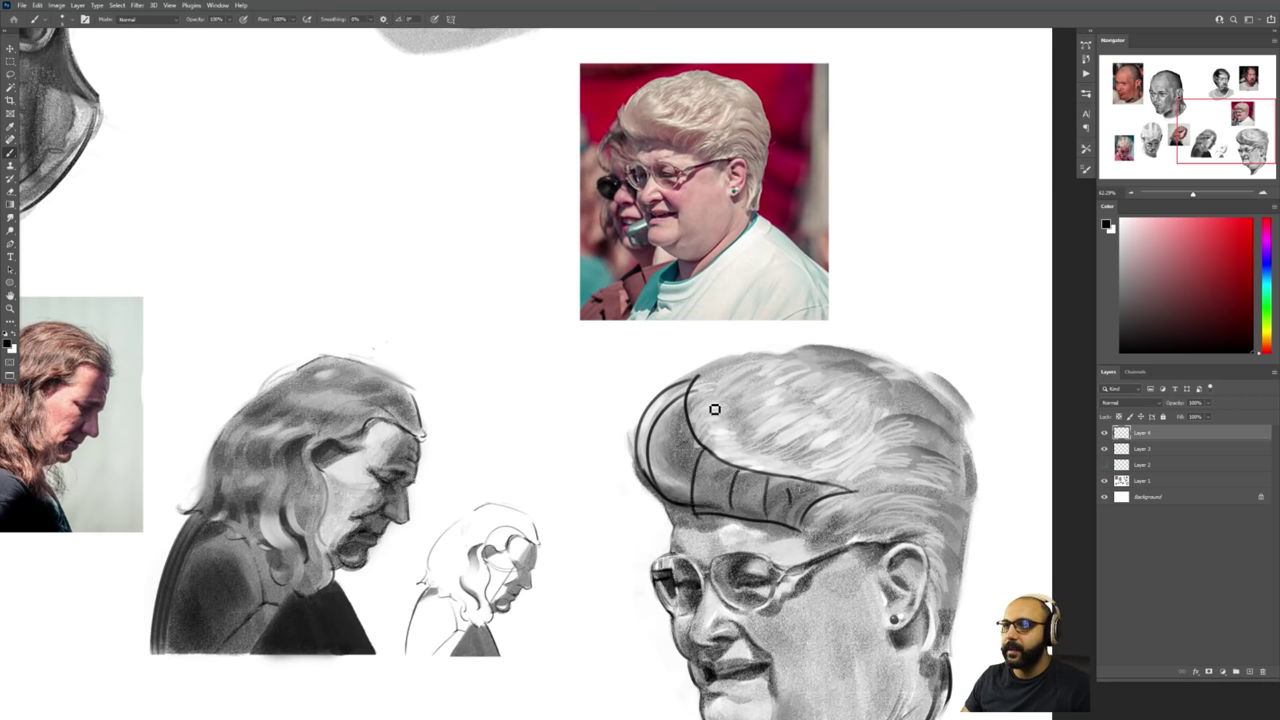
Draw curved black cross-contour lines over the lit crown and back of the woman's greyscale hair.
left_click_drag(706, 382, 876, 334)
key("ctrl+z")
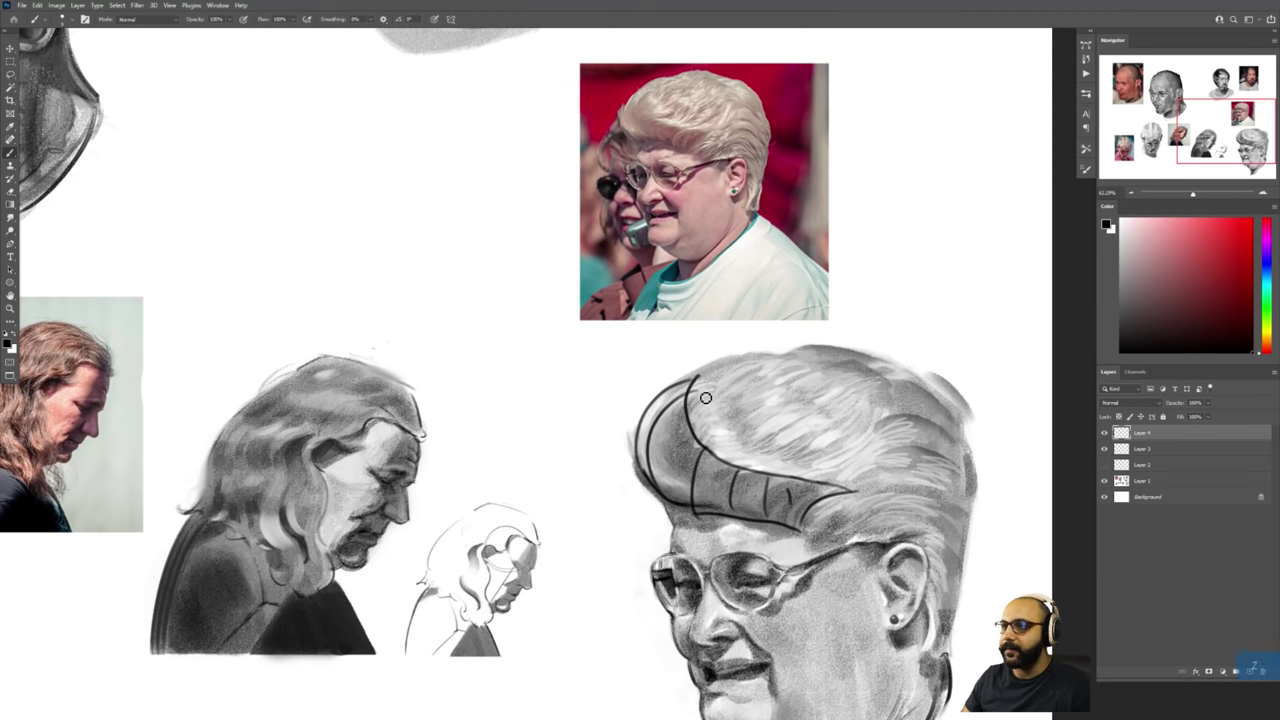
left_click_drag(698, 397, 901, 385)
mouse_move(722, 436)
left_mouse_down()
mouse_move(897, 384)
mouse_move(919, 401)
left_mouse_up()
mouse_move(776, 460)
left_mouse_down()
mouse_move(929, 412)
mouse_move(947, 434)
left_mouse_up()
mouse_move(828, 471)
left_mouse_down()
mouse_move(917, 446)
mouse_move(951, 466)
left_mouse_up()
left_click_drag(938, 388, 975, 486)
left_click_drag(738, 383, 858, 466)
left_click_drag(777, 386, 898, 444)
left_click_drag(830, 379, 942, 447)
mouse_move(840, 362)
left_mouse_down()
mouse_move(917, 397)
mouse_move(706, 383)
mouse_move(816, 352)
left_mouse_up()
Add lengthwise contour lines through the fringe shadow, crossing the existing short lines.
mouse_move(704, 376)
left_mouse_down()
mouse_move(673, 401)
mouse_move(686, 498)
left_mouse_up()
left_click_drag(660, 412, 790, 496)
mouse_move(652, 444)
left_mouse_down()
mouse_move(827, 505)
mouse_move(831, 525)
mouse_move(852, 492)
mouse_move(930, 474)
left_mouse_up()
left_click_drag(852, 520, 906, 518)
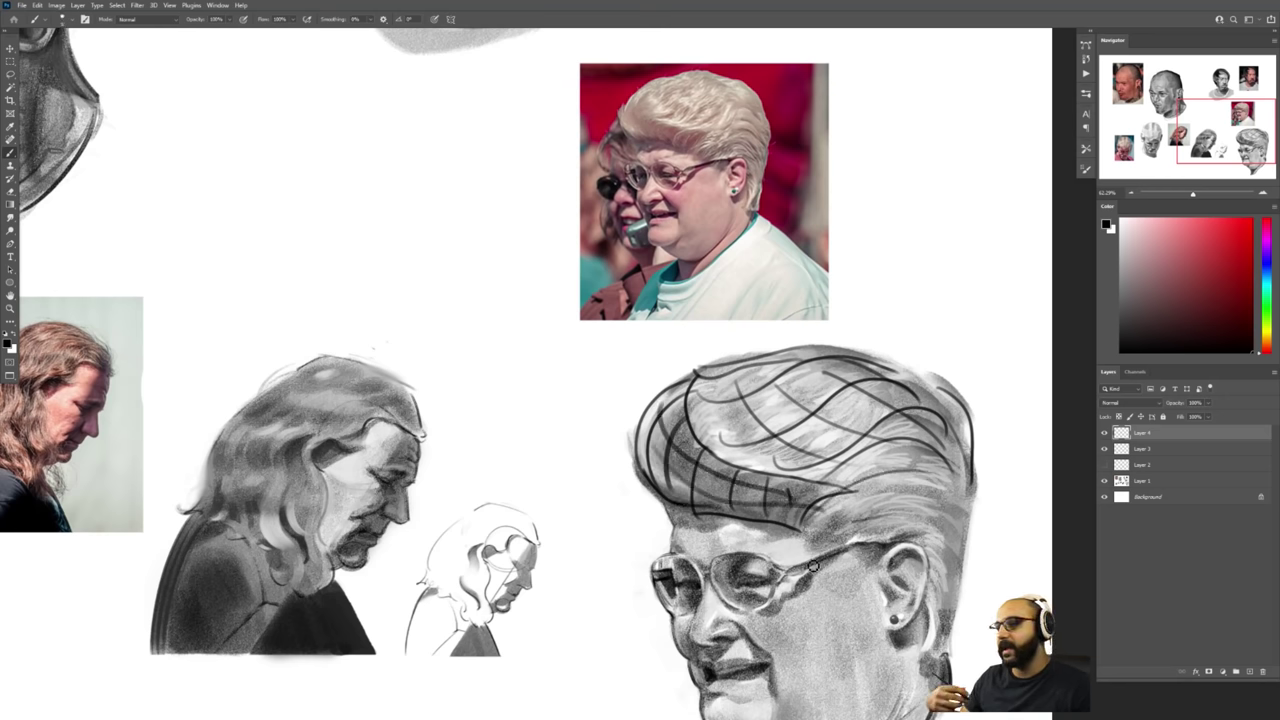
Outline the fringe's shadow shape in black on the woman's colour reference photo.
key("space")
left_click_drag(775, 261, 800, 428)
key("z")
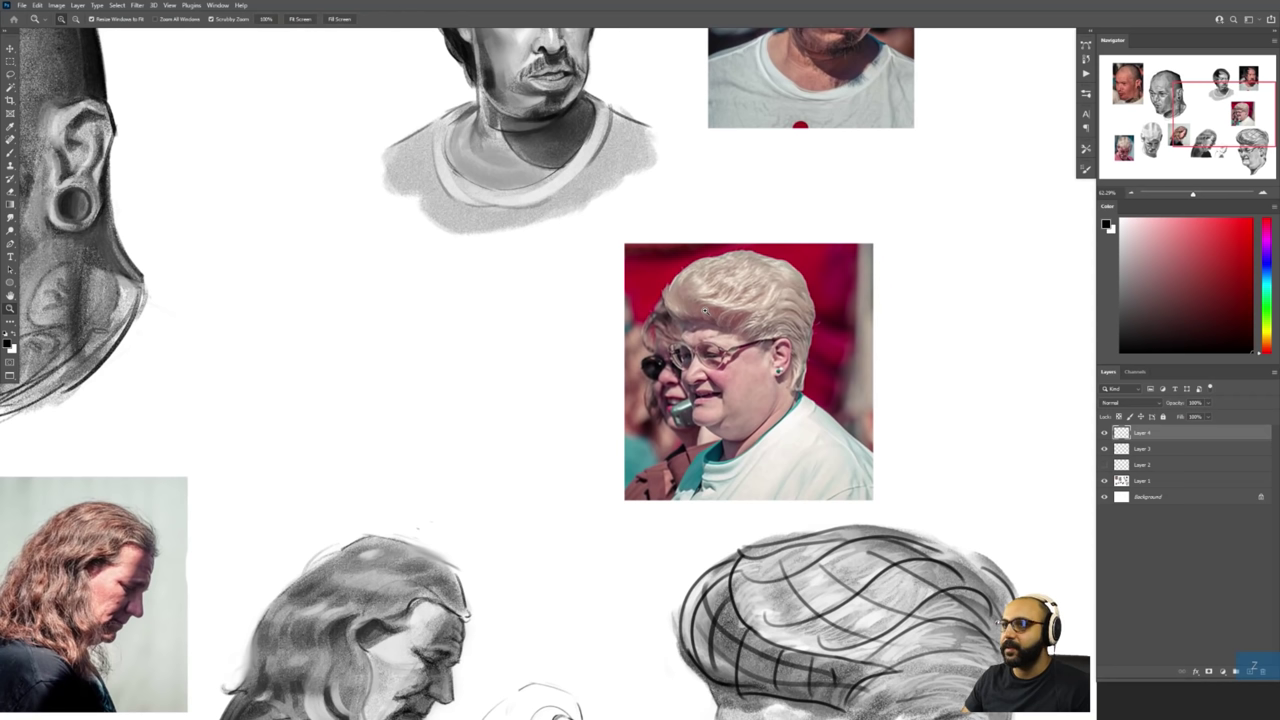
left_click_drag(708, 310, 758, 298)
scroll(758, 297, "down", 1)
key("b")
mouse_move(686, 257)
left_mouse_down()
mouse_move(698, 291)
mouse_move(780, 318)
mouse_move(768, 349)
mouse_move(724, 329)
mouse_move(679, 330)
mouse_move(661, 309)
mouse_move(725, 267)
left_mouse_up()
Shade the outlined shape on the photo from black at its back end to white at the front, blending with a sampled mid-tone.
key("z")
key("b")
mouse_move(897, 415)
left_mouse_down()
mouse_move(788, 392)
mouse_move(750, 385)
left_mouse_up()
key("x")
mouse_move(635, 320)
left_mouse_down()
mouse_move(630, 380)
mouse_move(645, 400)
left_mouse_up()
key("x")
left_click(746, 406, "alt")
mouse_move(735, 390)
left_mouse_down()
mouse_move(672, 300)
mouse_move(652, 390)
mouse_move(680, 380)
mouse_move(664, 382)
left_mouse_up()
Shade the fringe shadow on the greyscale portrait from black at its back end to light at the front with blended greys.
key("z")
left_click_drag(762, 515, 741, 450)
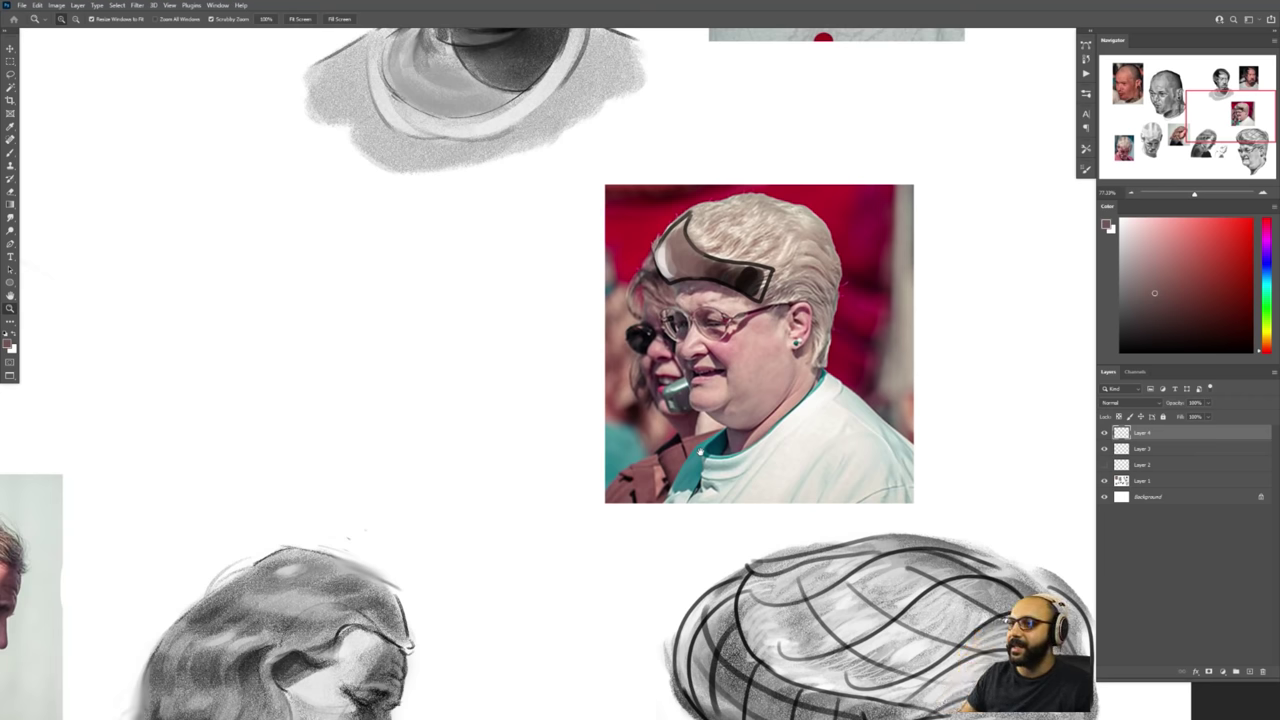
left_click_drag(885, 483, 868, 441)
left_click_drag(868, 511, 843, 402)
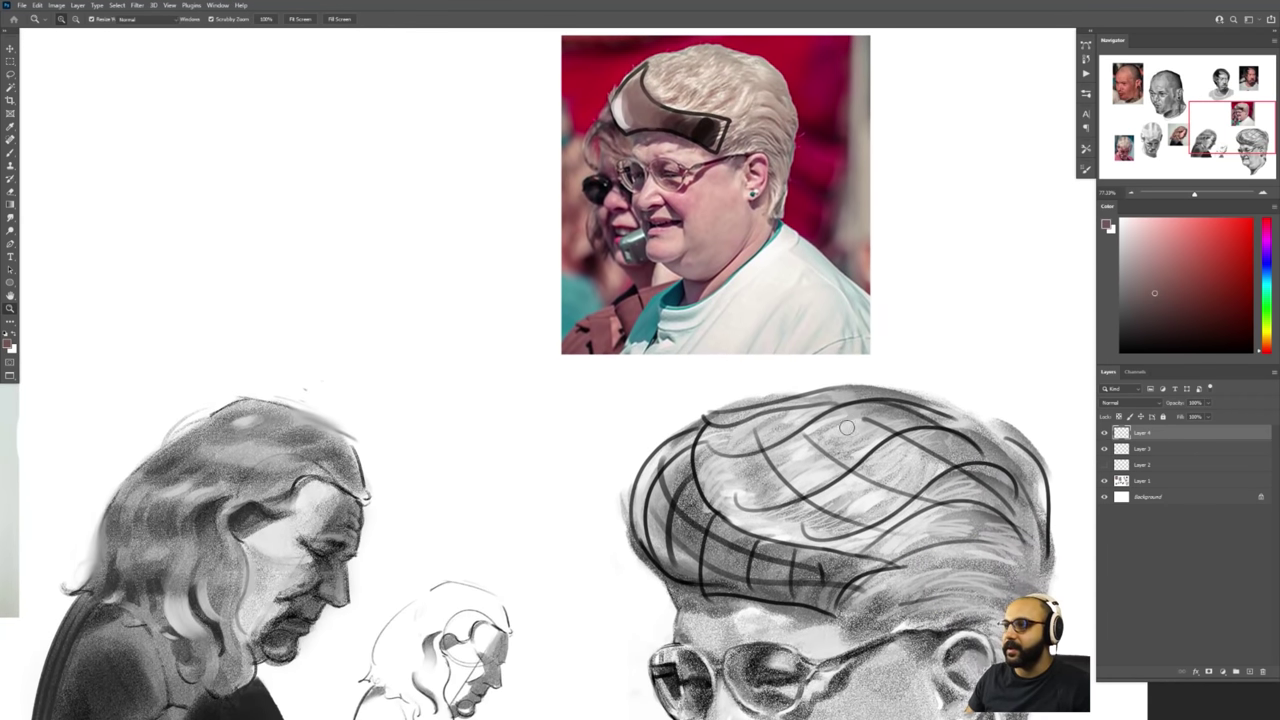
key("b")
key("d")
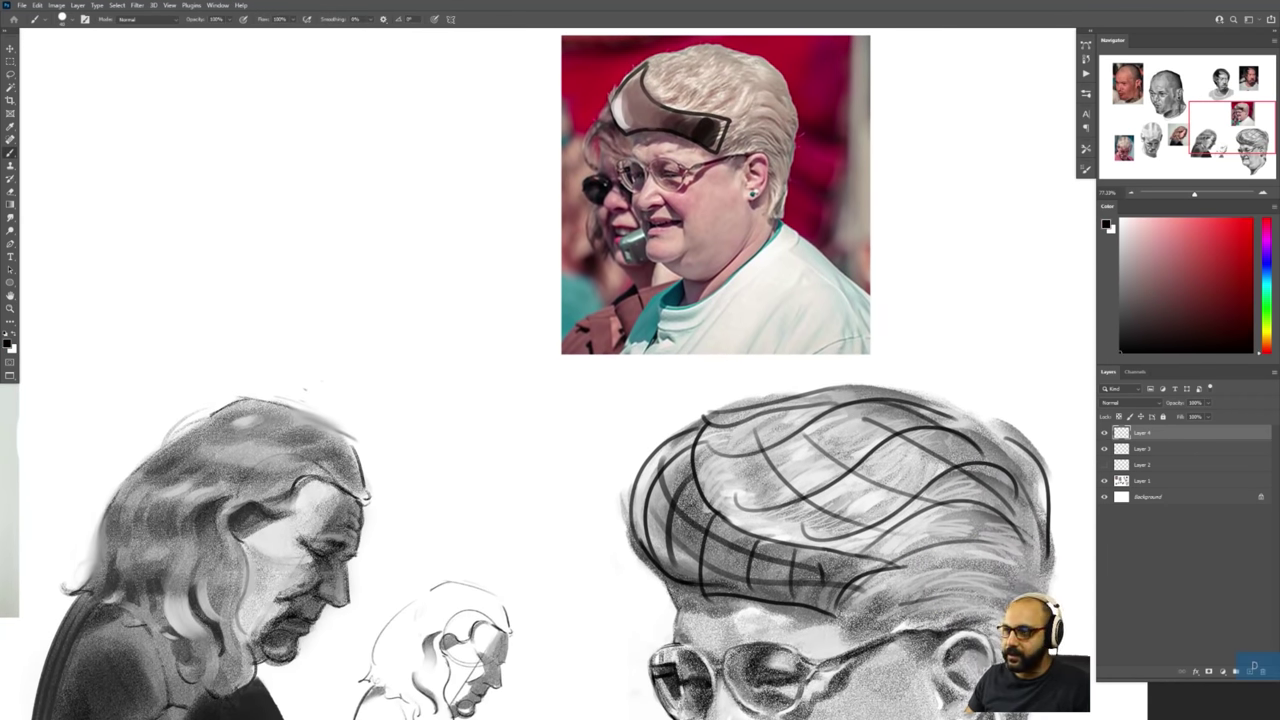
left_click_drag(845, 578, 700, 555)
key("x")
mouse_move(662, 470)
left_mouse_down()
mouse_move(642, 570)
mouse_move(692, 575)
mouse_move(730, 545)
mouse_move(694, 515)
left_mouse_up()
left_click(736, 557, "alt")
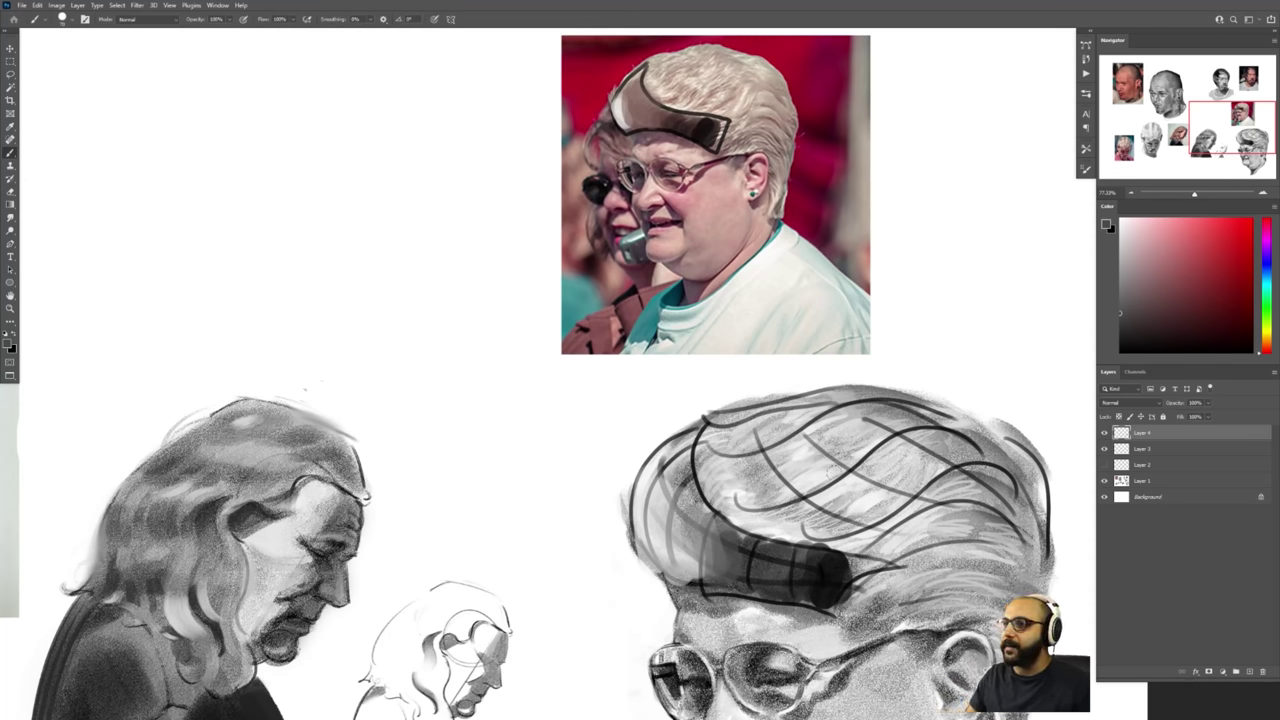
Cover the lit crown inside the contour grid with a light grey sampled from the hair.
left_click(767, 509, "alt")
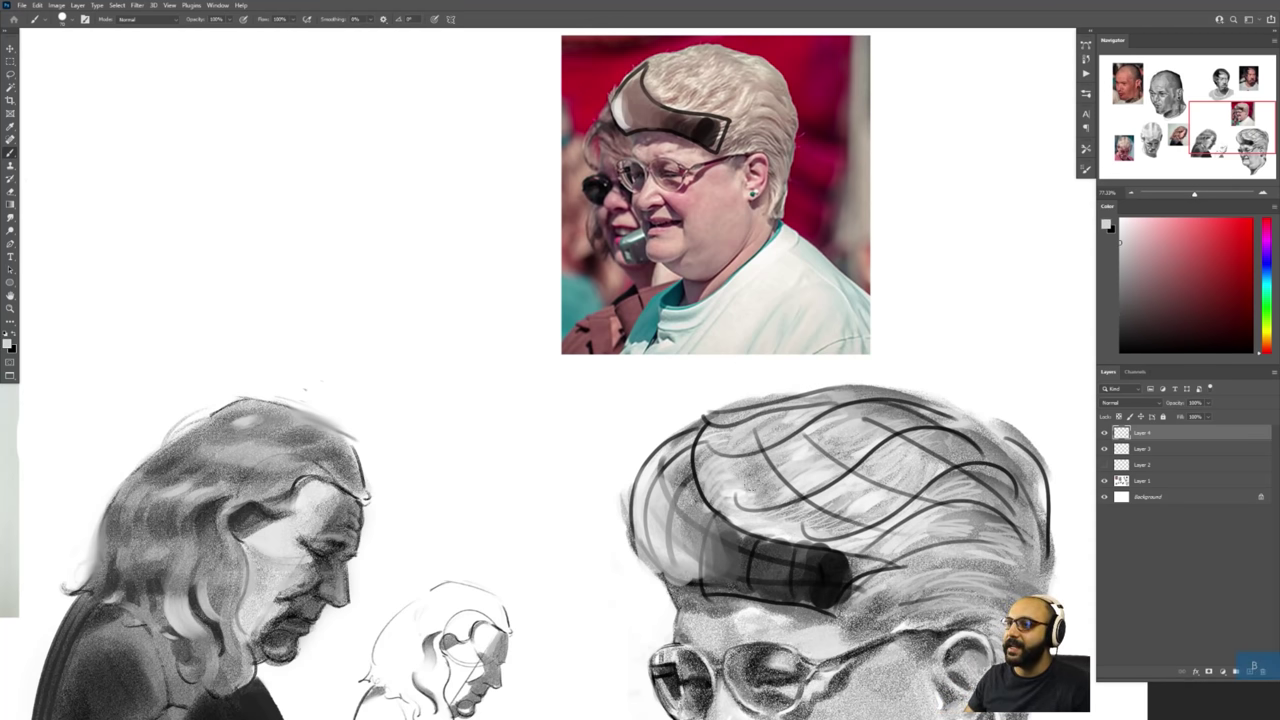
mouse_move(722, 440)
left_mouse_down()
mouse_move(770, 494)
mouse_move(905, 536)
left_mouse_up()
mouse_move(852, 464)
left_mouse_down()
mouse_move(780, 440)
mouse_move(928, 445)
mouse_move(990, 515)
left_mouse_up()
left_click_drag(750, 440, 860, 538)
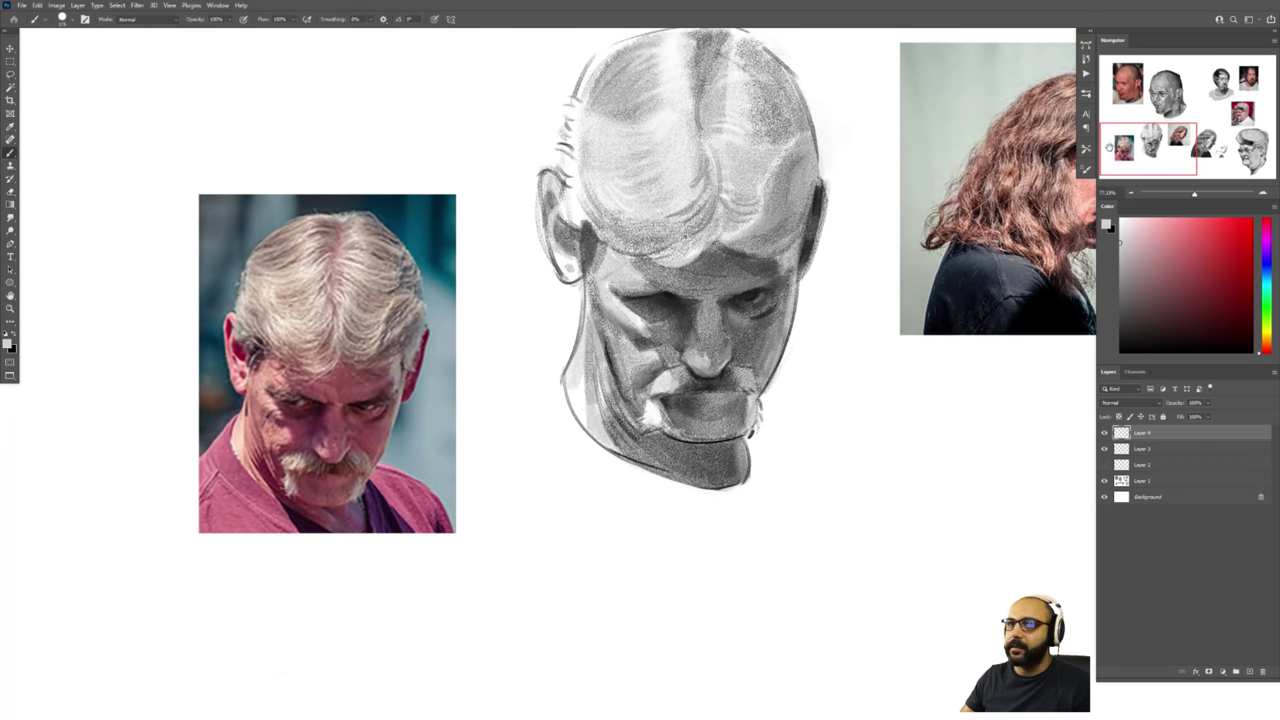
Move Layer 4's hair sketch off the woman's portrait to the blank area below the long-haired figure's portrait.
key("z")
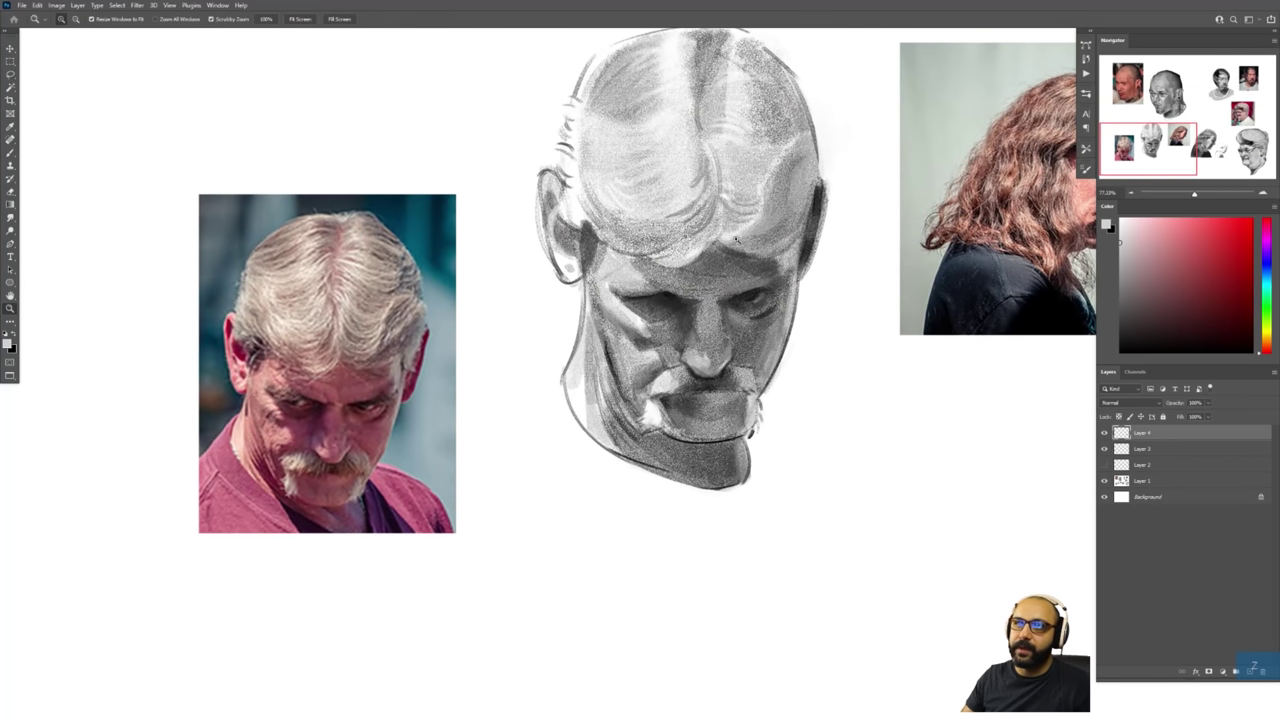
left_click(781, 276, "alt")
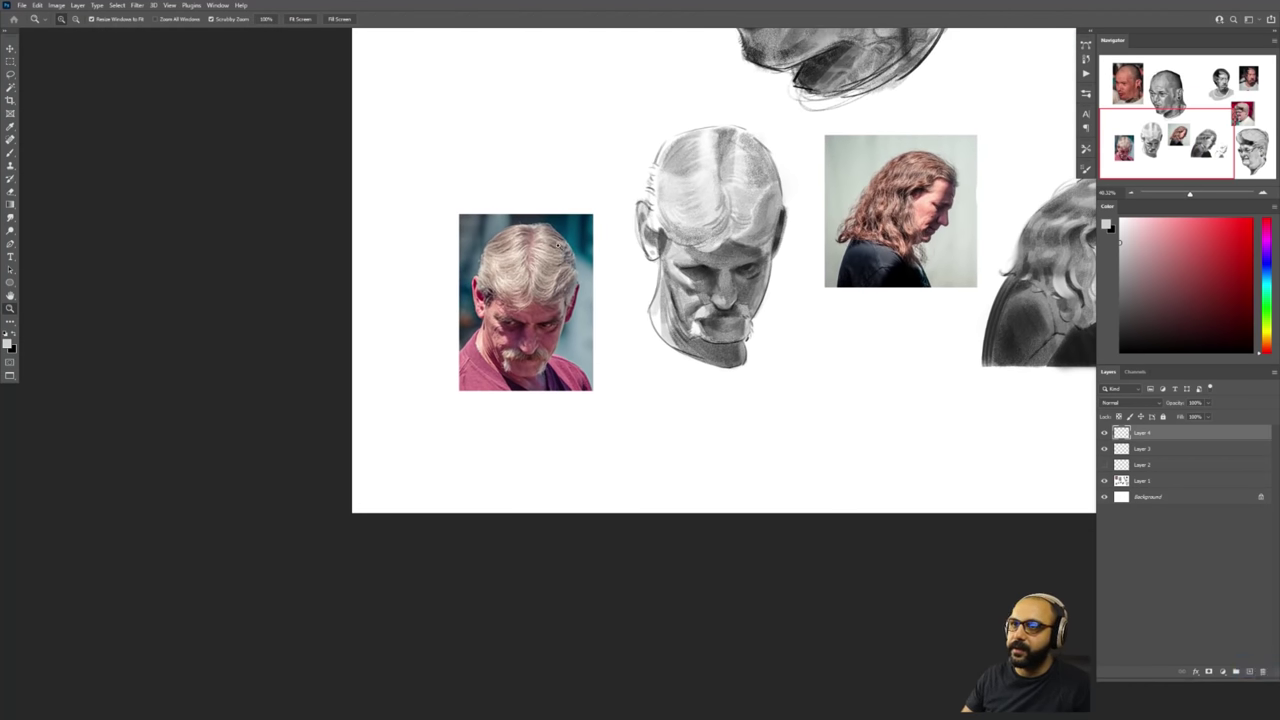
scroll(900, 346, "right", 10)
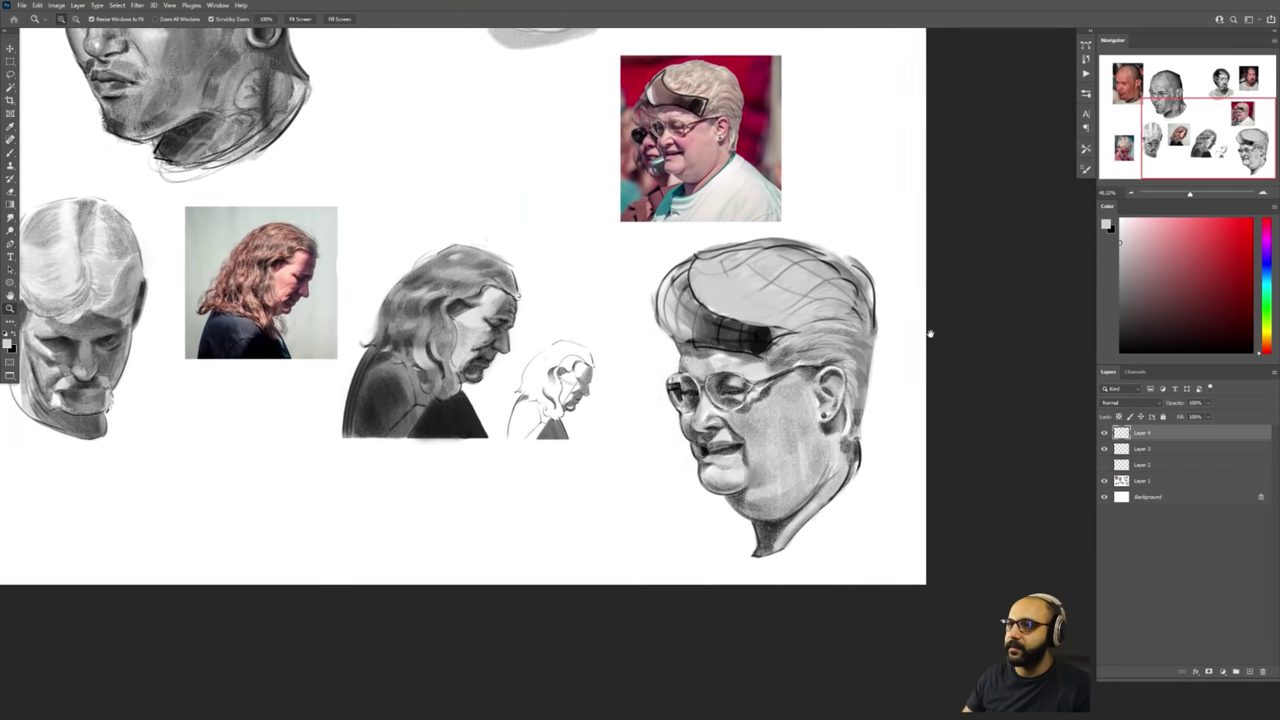
mouse_move(712, 274)
left_mouse_down()
mouse_move(760, 274)
mouse_move(735, 274)
left_mouse_up()
left_click_drag(793, 304, 393, 544, "ctrl")
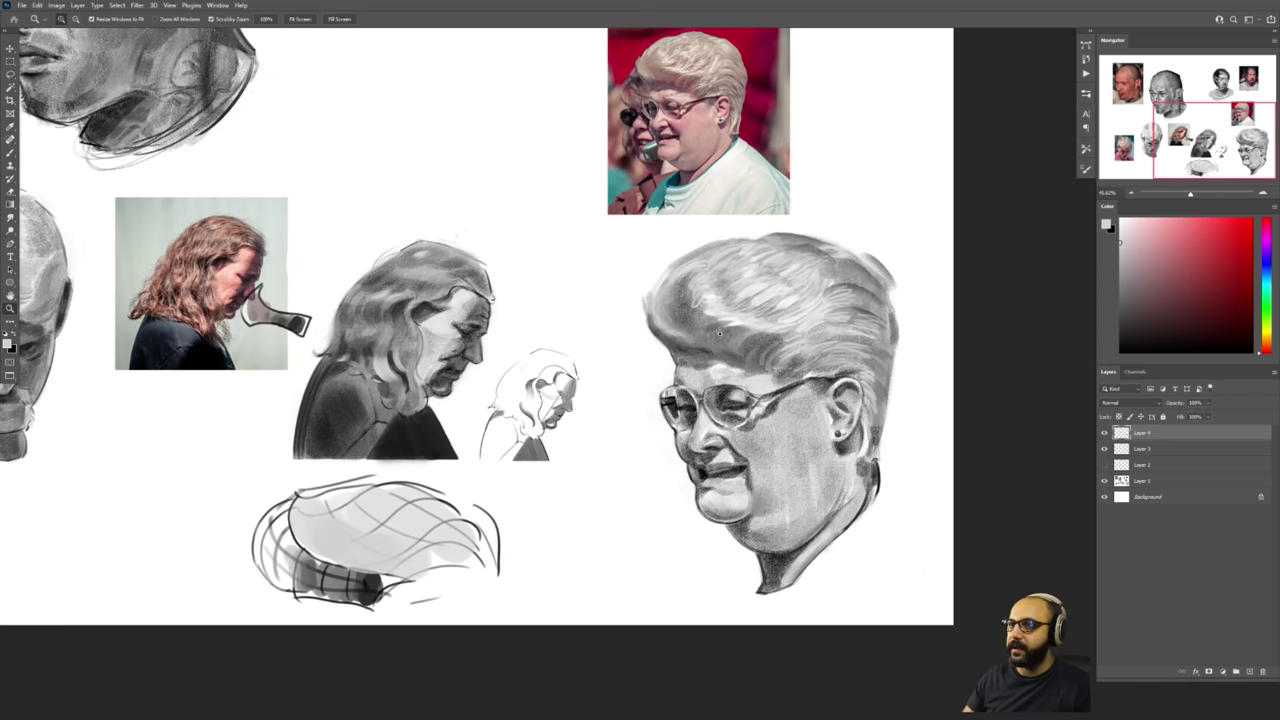
mouse_move(856, 243)
left_mouse_down()
mouse_move(936, 480)
mouse_move(906, 320)
mouse_move(896, 328)
left_mouse_up()
Add a new layer above Layer 1 and block in the woman's fringe shadow with sampled grey using a hard round brush.
left_click(1142, 480)
key("ctrl+shift+n")
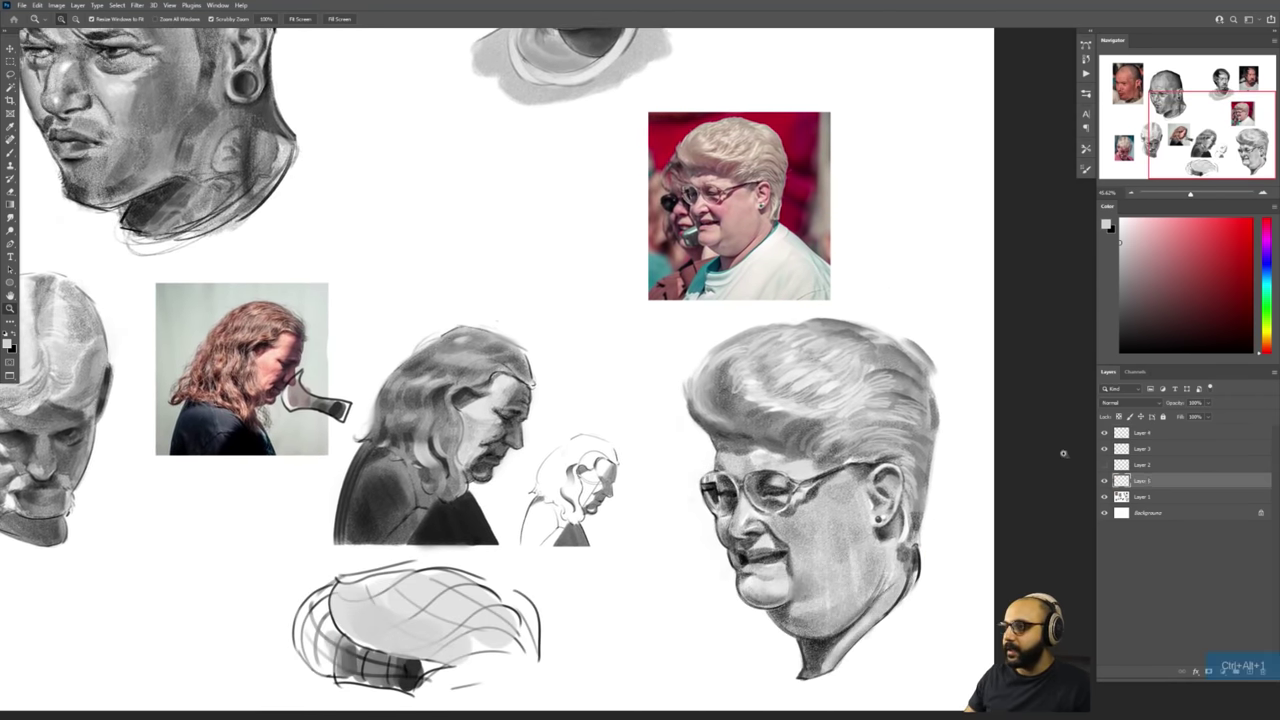
key("b")
left_click(804, 431, "alt")
right_click(884, 428)
double_click(1006, 332)
mouse_move(776, 420)
left_mouse_down()
mouse_move(815, 434)
mouse_move(838, 412)
mouse_move(805, 414)
mouse_move(786, 392)
mouse_move(778, 402)
mouse_move(755, 390)
mouse_move(680, 390)
mouse_move(655, 410)
left_mouse_up()
Grade the fringe shadow from dark grey at the back to mid grey at the front with sampled tones.
left_click(836, 412, "alt")
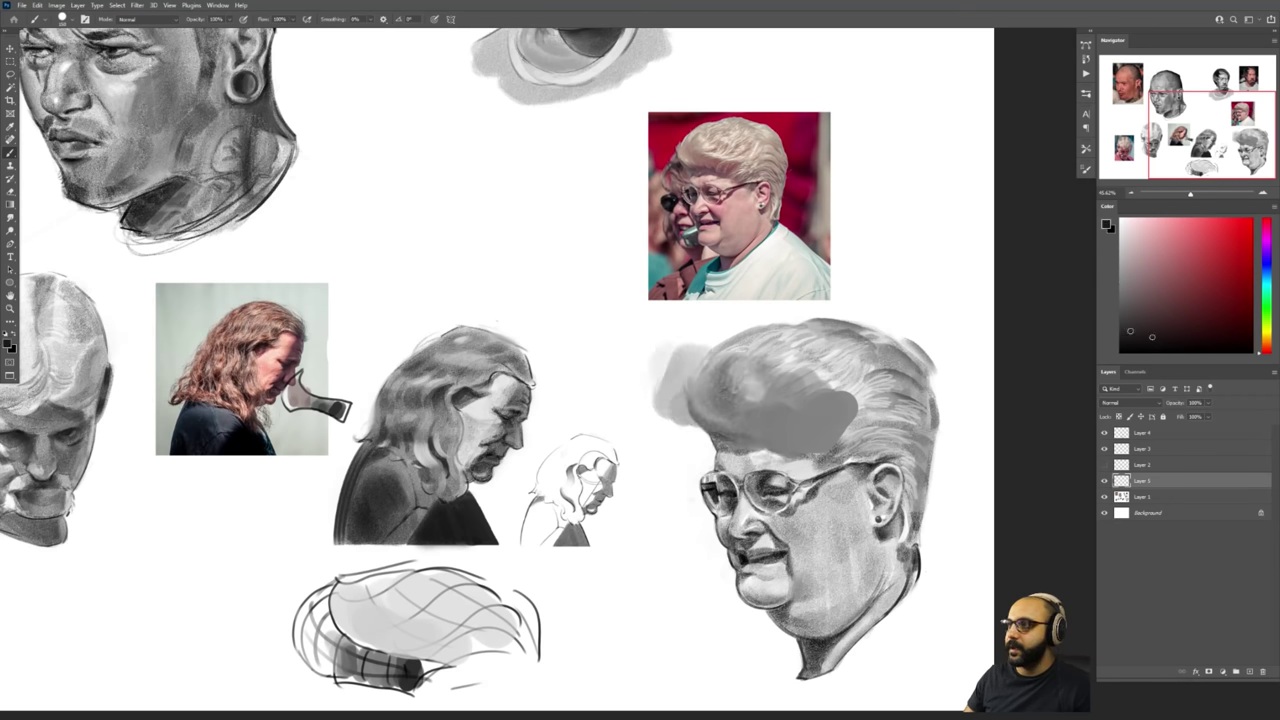
mouse_move(825, 420)
left_mouse_down()
mouse_move(812, 440)
mouse_move(758, 420)
mouse_move(749, 443)
mouse_move(741, 411)
mouse_move(706, 418)
mouse_move(684, 392)
mouse_move(668, 408)
mouse_move(715, 415)
mouse_move(742, 446)
mouse_move(775, 405)
mouse_move(770, 438)
mouse_move(743, 406)
left_mouse_up()
left_click(668, 408, "alt")
left_click(782, 420, "alt")
left_click(734, 440, "alt")
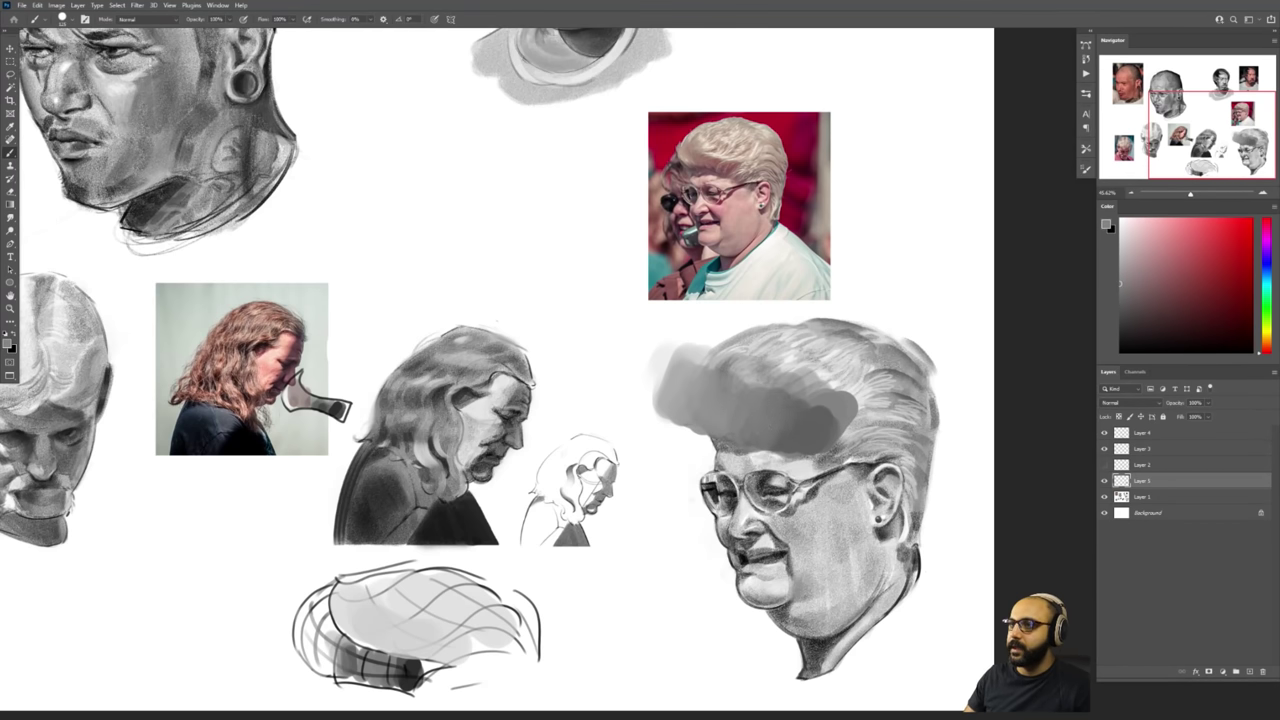
Paint white over the grey spill in front of the fringe to restore the hair's rounded outline.
left_click(673, 440, "alt")
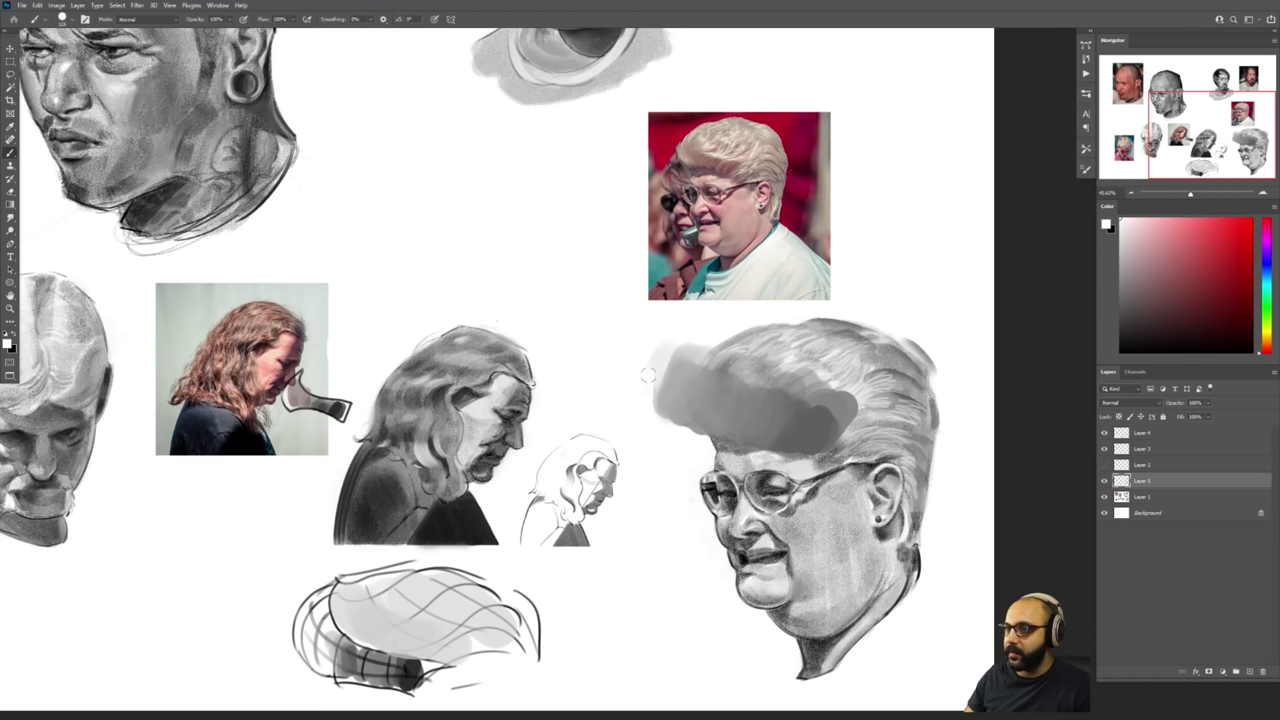
mouse_move(662, 368)
left_mouse_down()
mouse_move(657, 394)
mouse_move(676, 388)
mouse_move(666, 350)
mouse_move(688, 348)
left_mouse_up()
left_click_drag(651, 390, 659, 427)
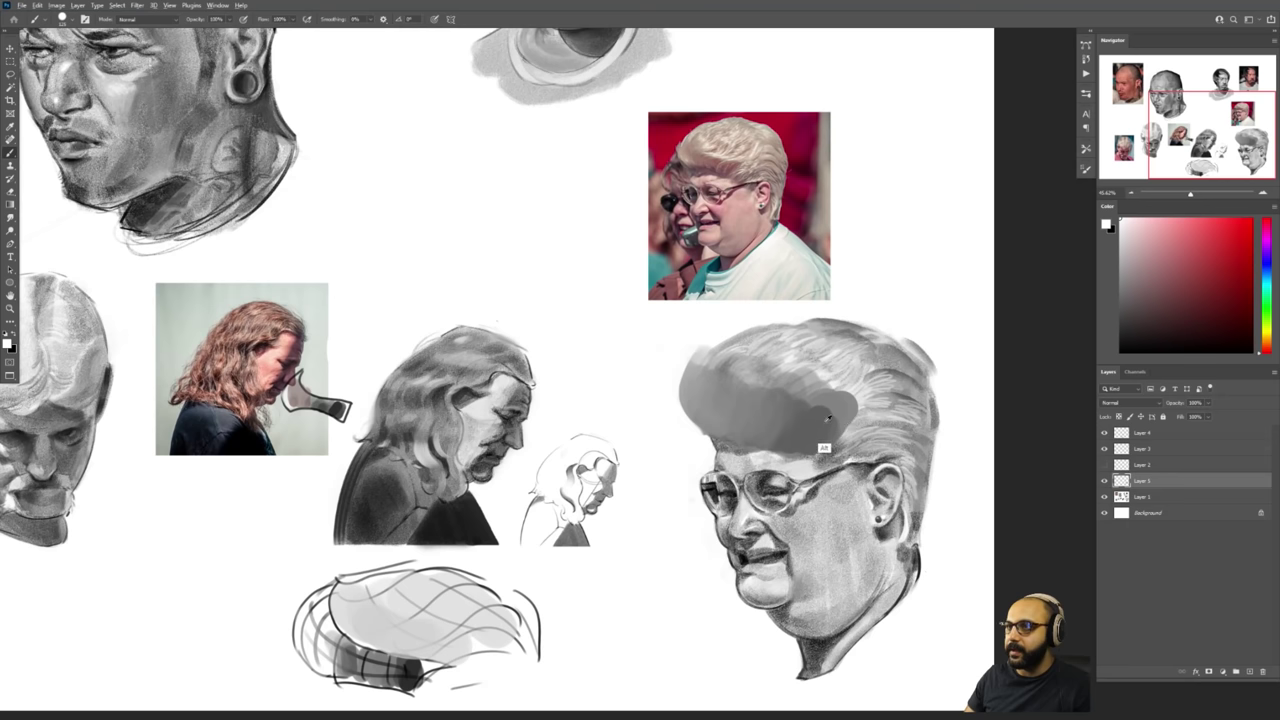
Block in the lit crown and back of the hair with a sampled light grey.
left_click(846, 376, "alt")
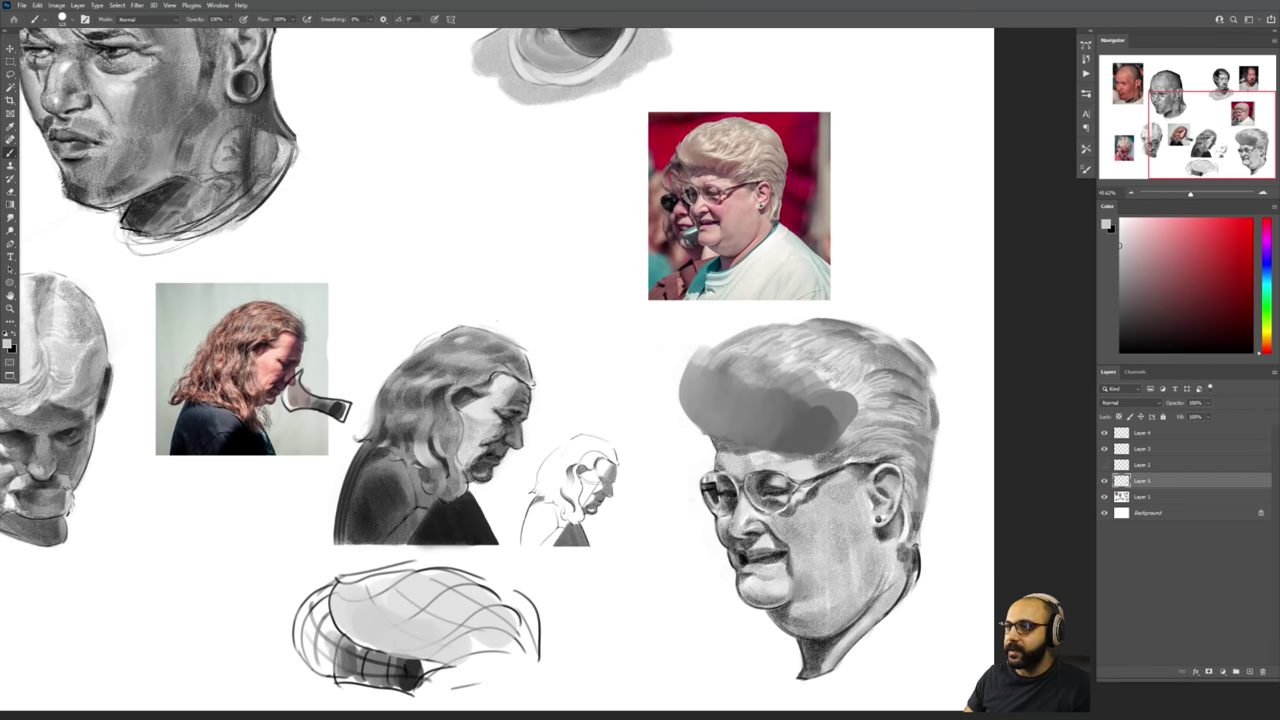
mouse_move(843, 375)
left_mouse_down()
mouse_move(850, 390)
mouse_move(800, 388)
mouse_move(799, 370)
mouse_move(845, 358)
mouse_move(840, 342)
left_mouse_up()
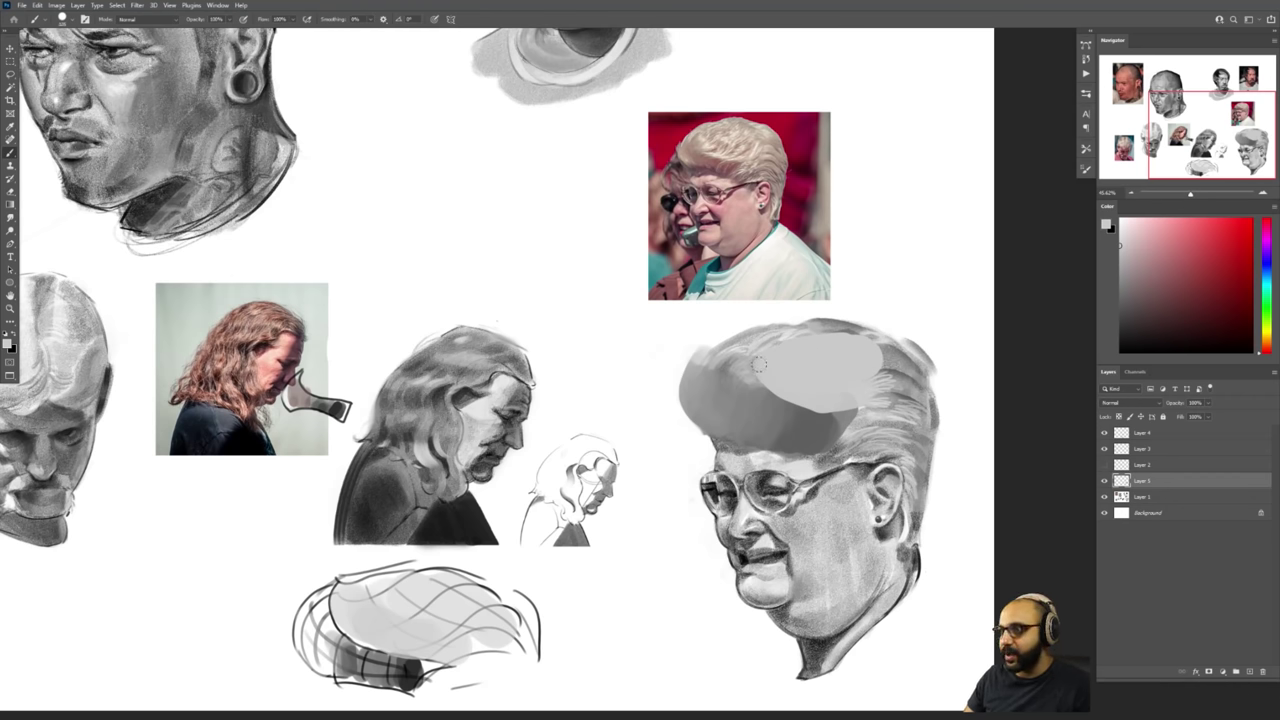
mouse_move(773, 367)
left_mouse_down()
mouse_move(752, 341)
mouse_move(798, 336)
mouse_move(884, 352)
mouse_move(930, 395)
mouse_move(895, 425)
mouse_move(862, 414)
mouse_move(835, 455)
mouse_move(845, 462)
left_mouse_up()
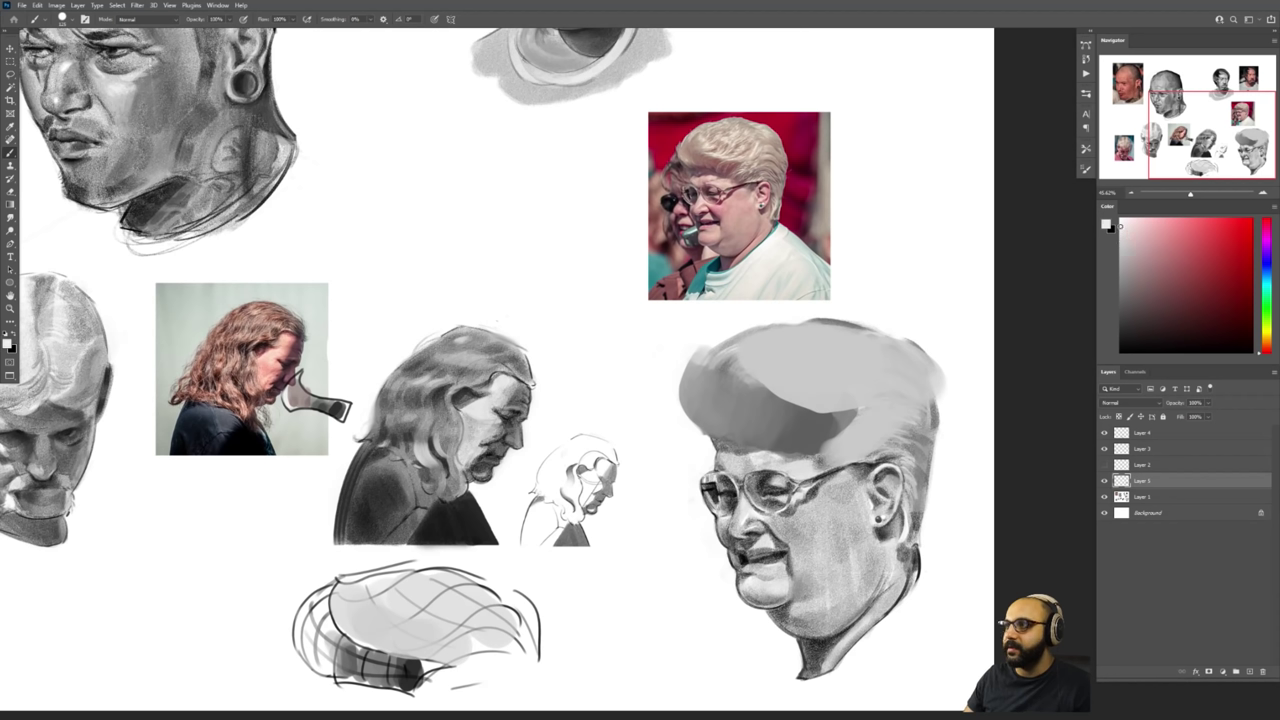
Paint near-white wavy highlights across the crown and back of the hair.
mouse_move(829, 406)
left_mouse_down()
mouse_move(849, 395)
mouse_move(772, 362)
mouse_move(805, 358)
mouse_move(785, 365)
left_mouse_up()
left_click_drag(868, 366, 900, 358)
mouse_move(794, 367)
left_mouse_down()
mouse_move(815, 380)
mouse_move(861, 371)
left_mouse_up()
mouse_move(838, 380)
left_mouse_down()
mouse_move(917, 384)
mouse_move(915, 404)
mouse_move(884, 409)
mouse_move(930, 410)
mouse_move(869, 442)
mouse_move(791, 425)
mouse_move(835, 411)
mouse_move(847, 367)
mouse_move(846, 398)
left_mouse_up()
Paint curved dark strands through the fringe shadow and thin light strands at its lower front edge.
left_click(798, 425, "alt")
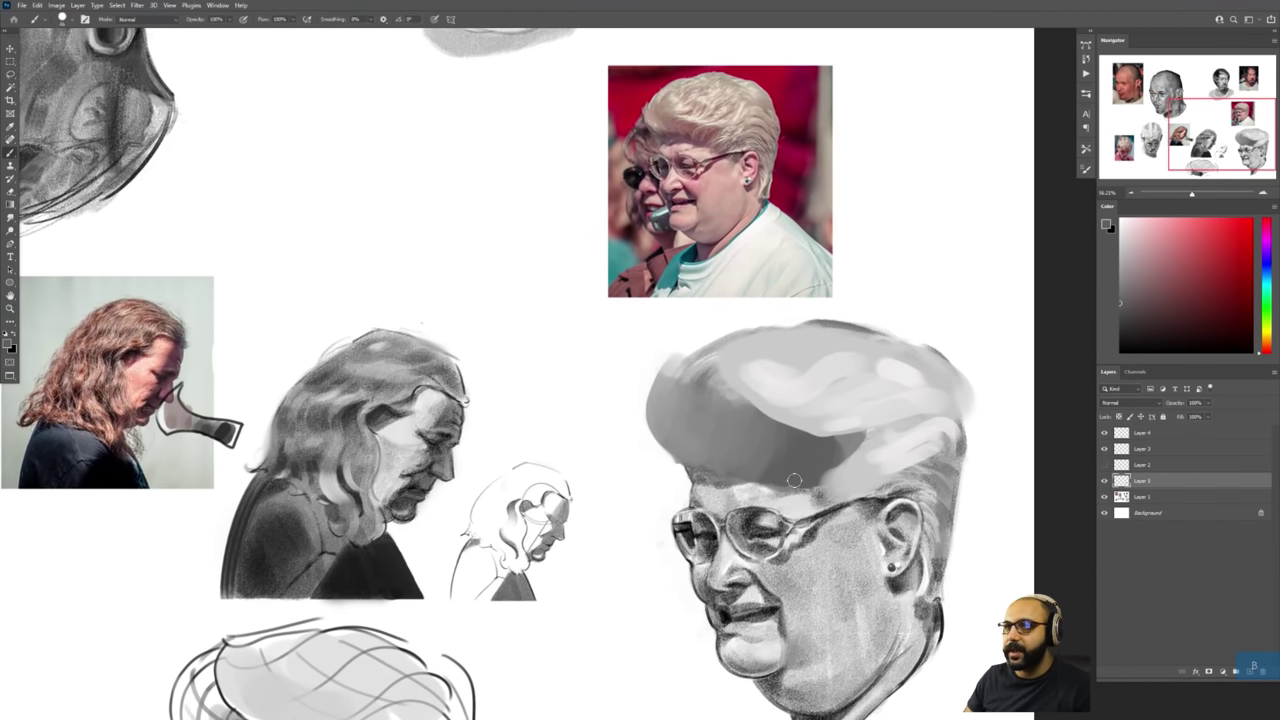
left_click_drag(764, 464, 745, 440)
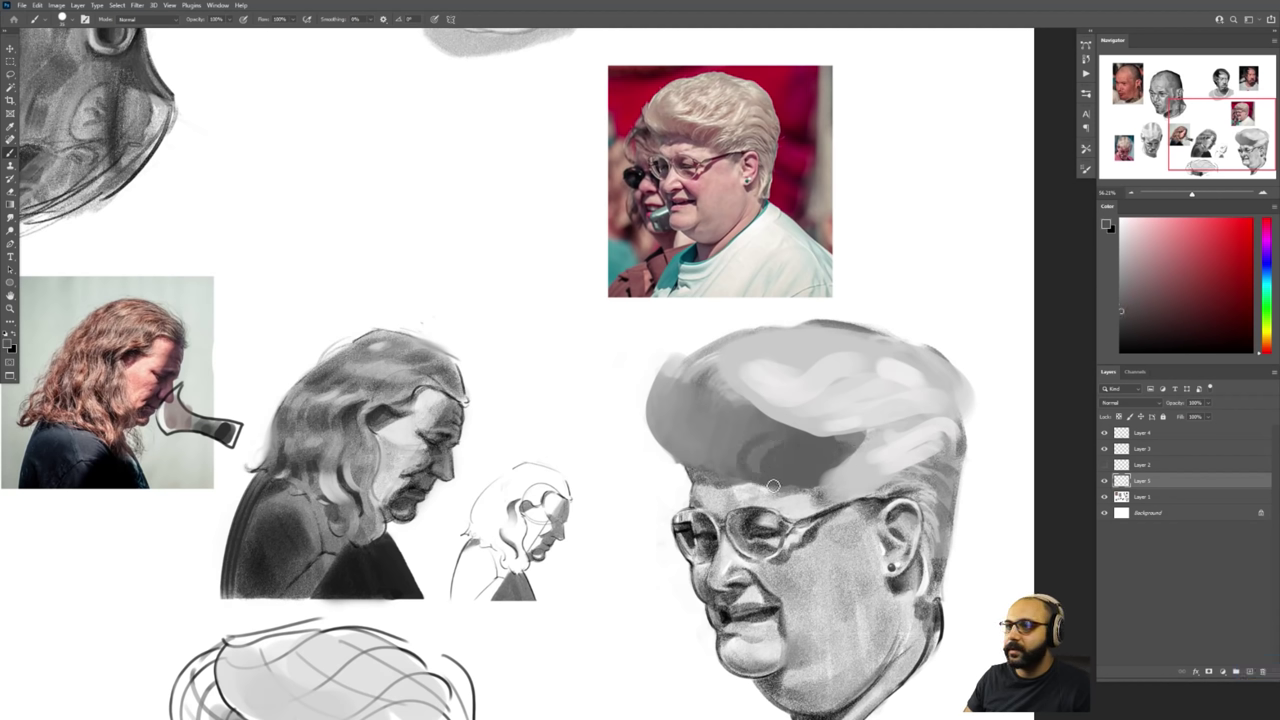
mouse_move(773, 486)
left_mouse_down()
mouse_move(808, 456)
mouse_move(786, 474)
mouse_move(819, 477)
mouse_move(849, 450)
mouse_move(745, 474)
mouse_move(784, 444)
mouse_move(733, 434)
mouse_move(735, 463)
mouse_move(697, 420)
left_mouse_up()
left_click_drag(721, 467, 676, 420)
left_click(762, 348, "alt")
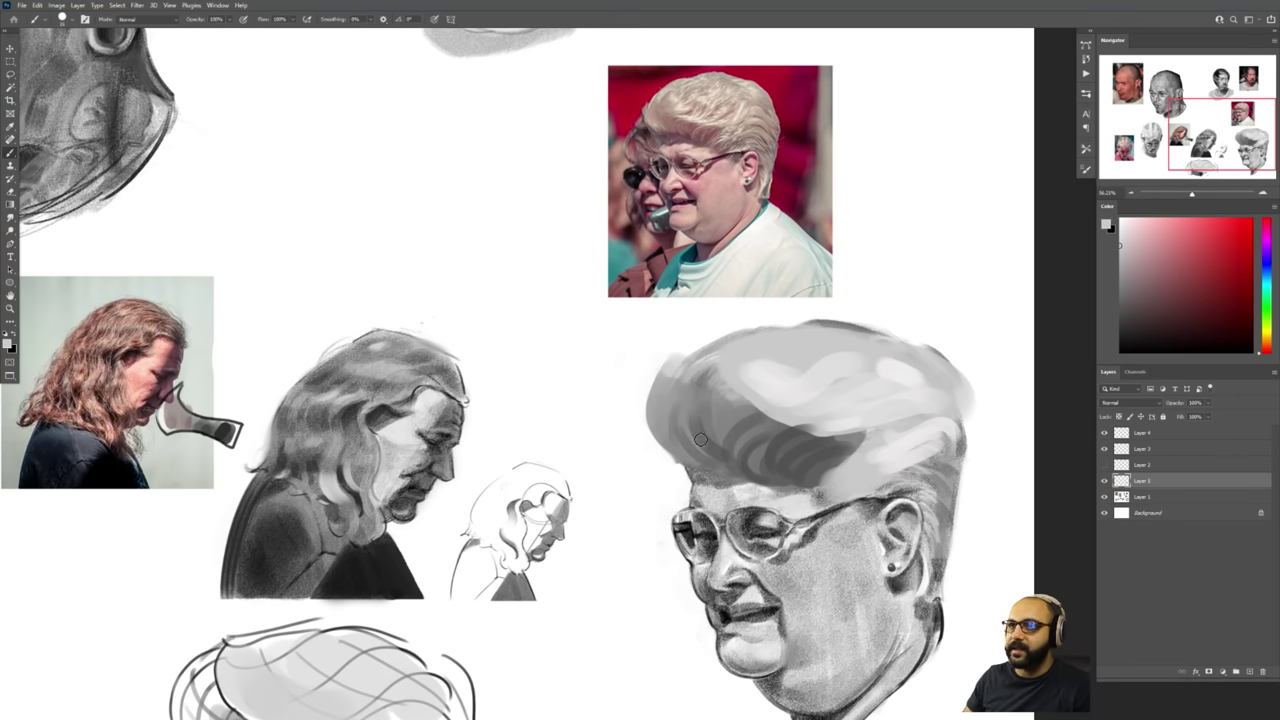
left_click_drag(695, 458, 712, 458)
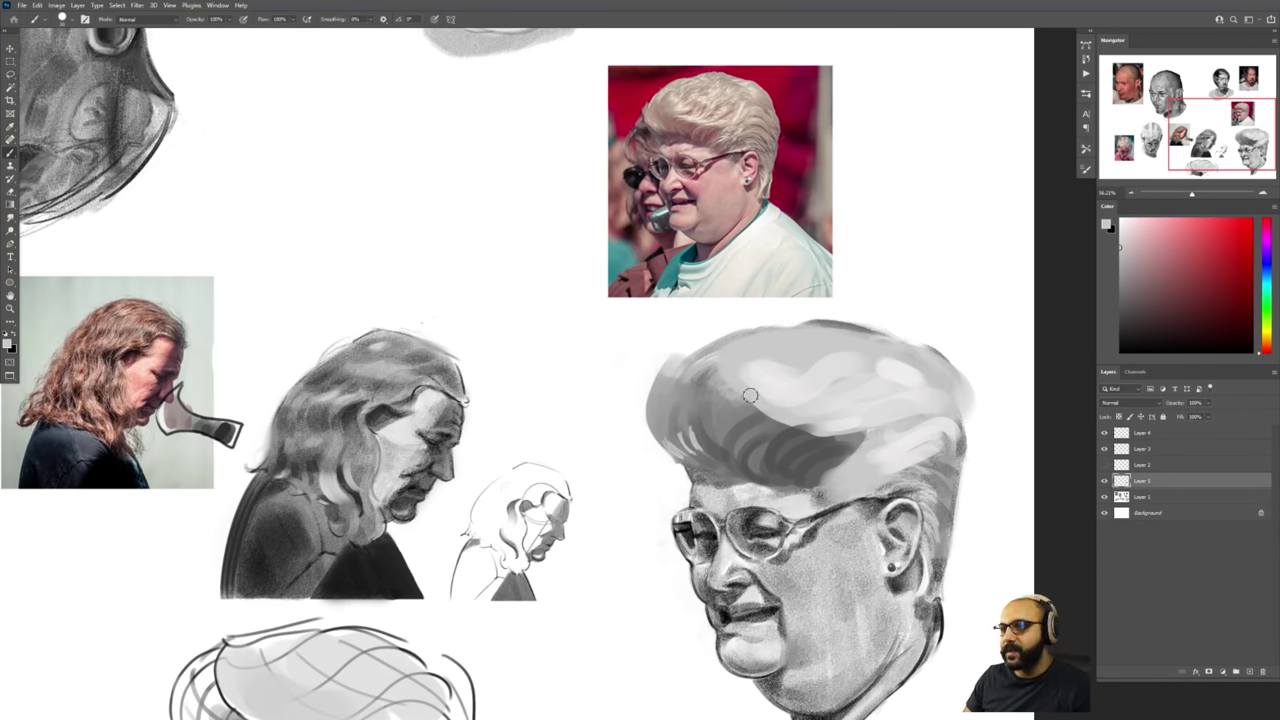
Paint a few mid-grey strand strokes over the lit crown using a tone sampled from the hair.
key("z")
left_click_drag(926, 411, 820, 480)
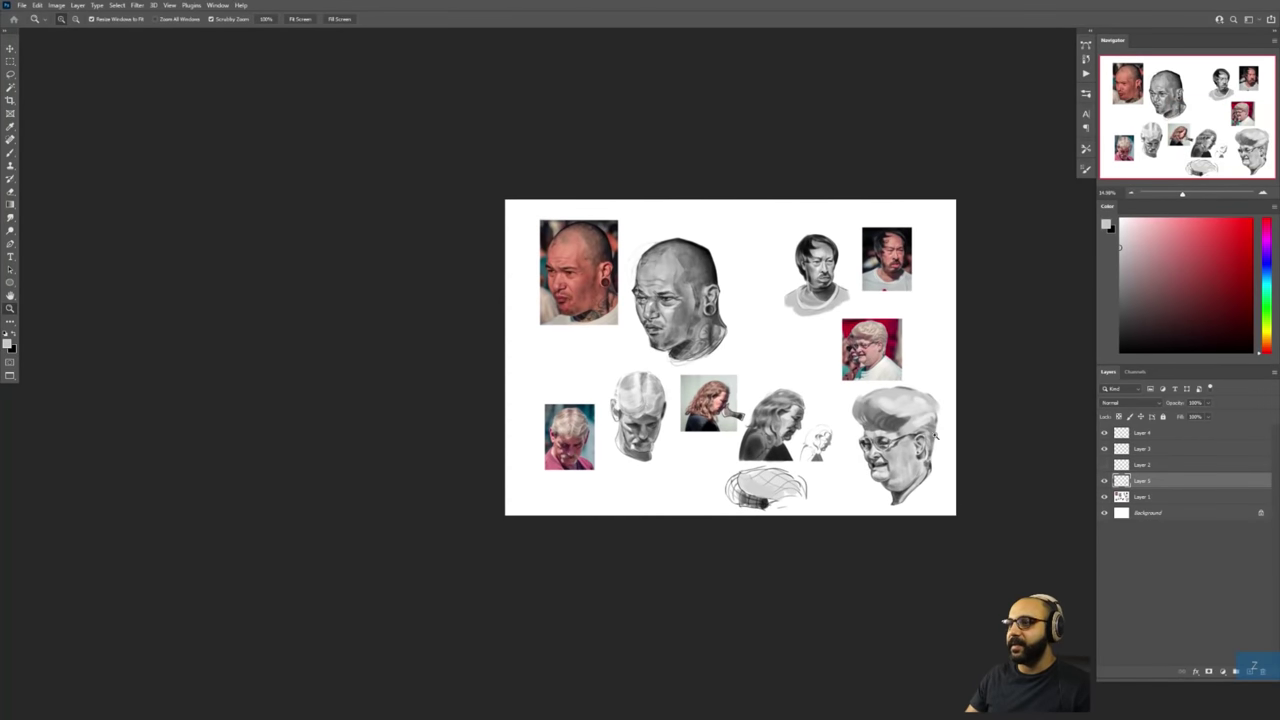
left_click_drag(903, 405, 914, 398)
left_click(913, 426)
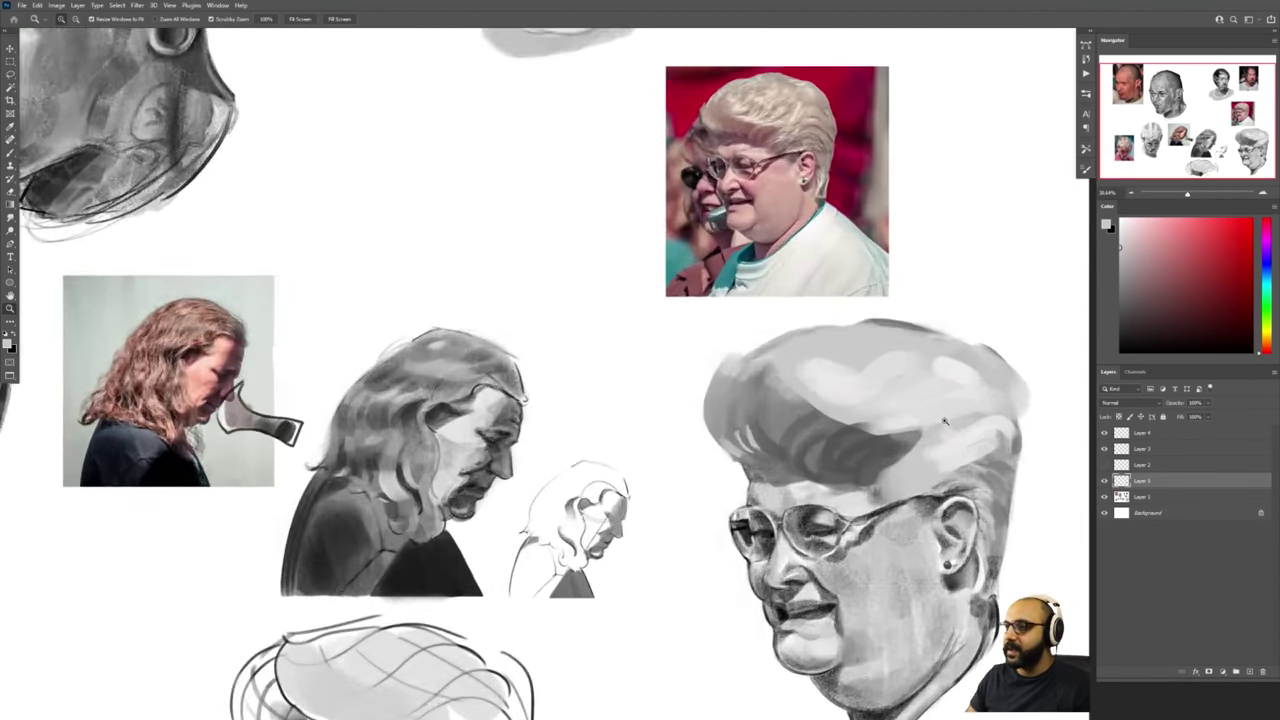
key("b")
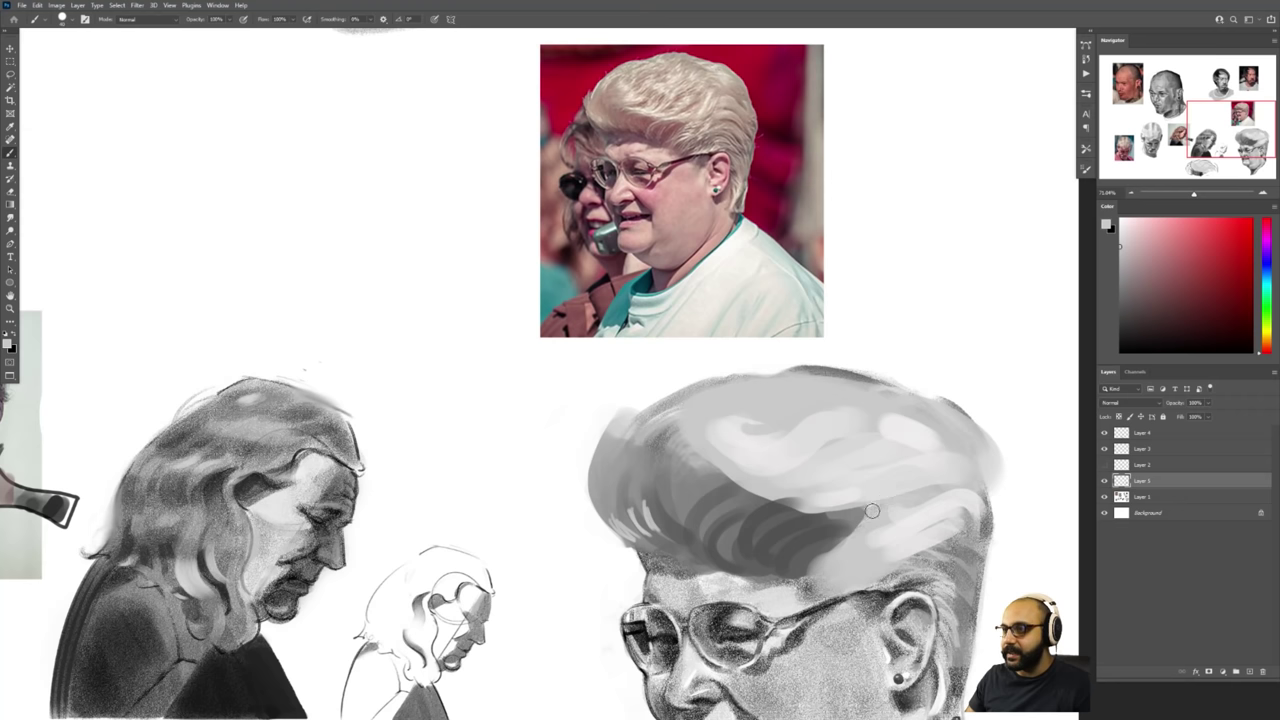
left_click(857, 539, "alt")
mouse_move(790, 465)
left_mouse_down()
mouse_move(854, 444)
mouse_move(893, 462)
mouse_move(857, 474)
mouse_move(900, 476)
mouse_move(867, 488)
mouse_move(922, 476)
left_mouse_up()
left_click_drag(715, 411, 750, 408)
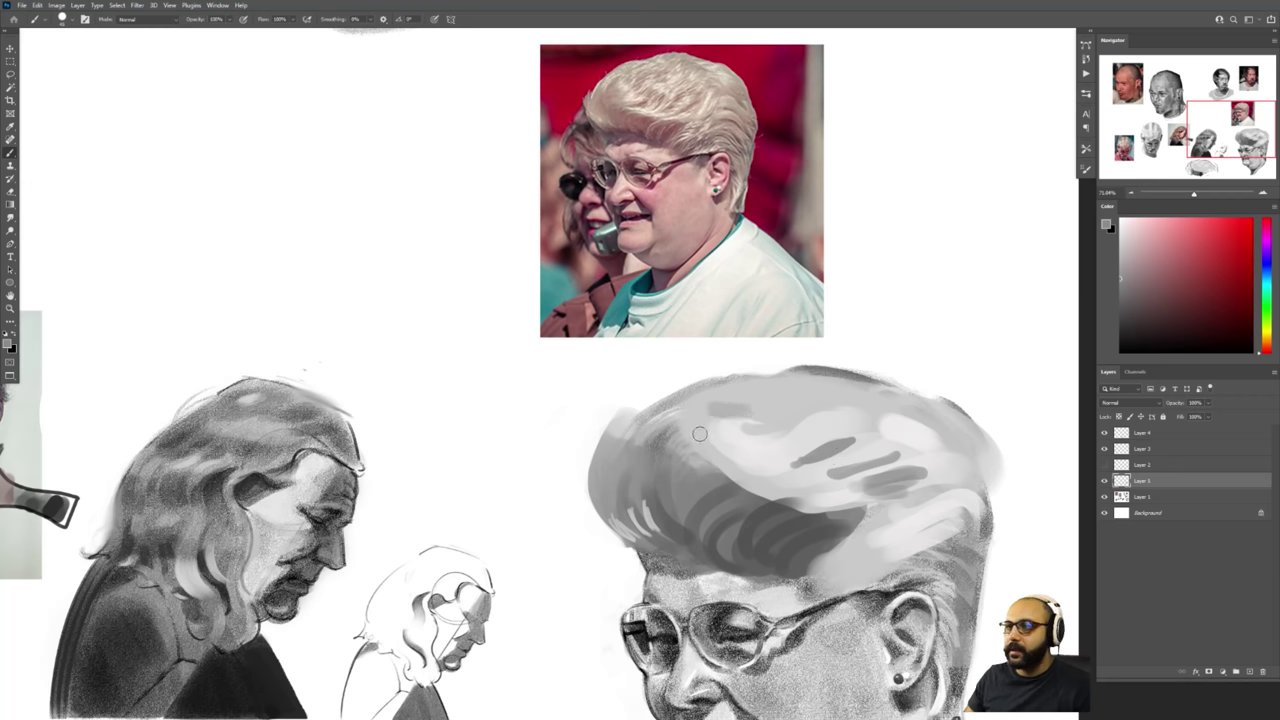
Soften the transitions between the lit crown and the fringe shadow using a soft round brush and greys sampled from the hair.
left_click(700, 430, "alt")
right_click(730, 430)
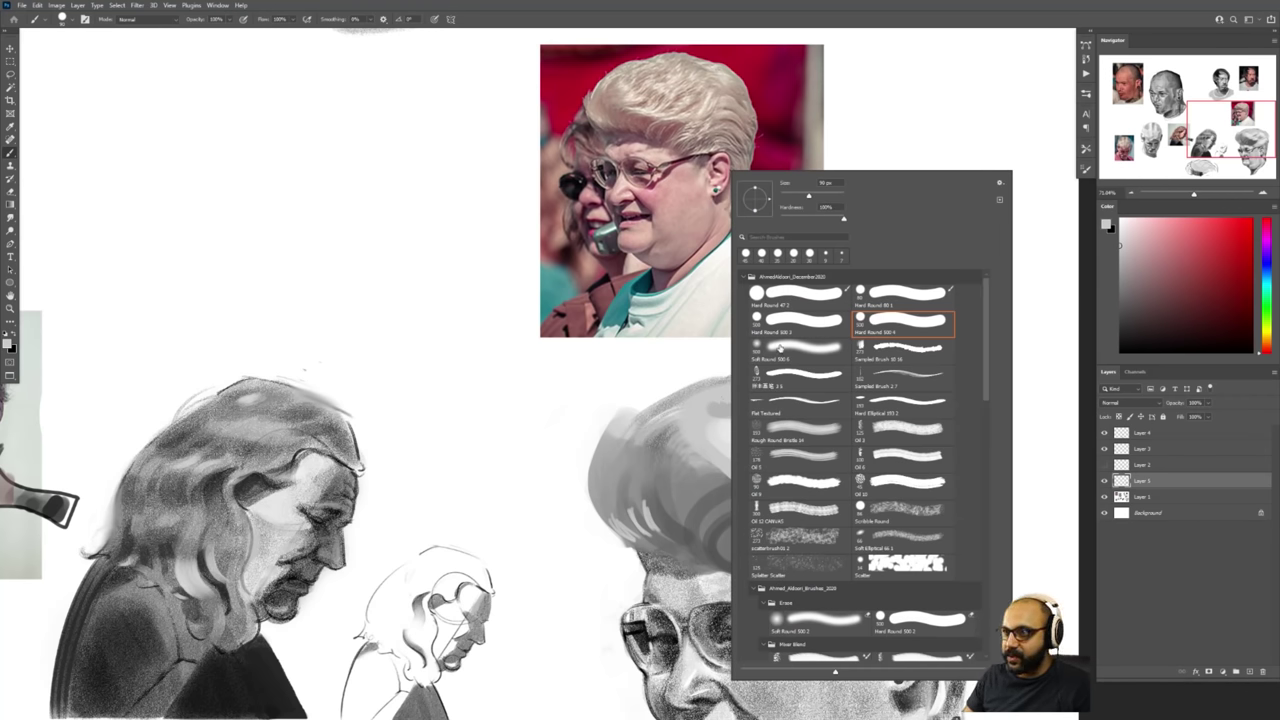
left_click(780, 349)
left_click(678, 450, "alt")
left_click(678, 448)
left_click(690, 472, "alt")
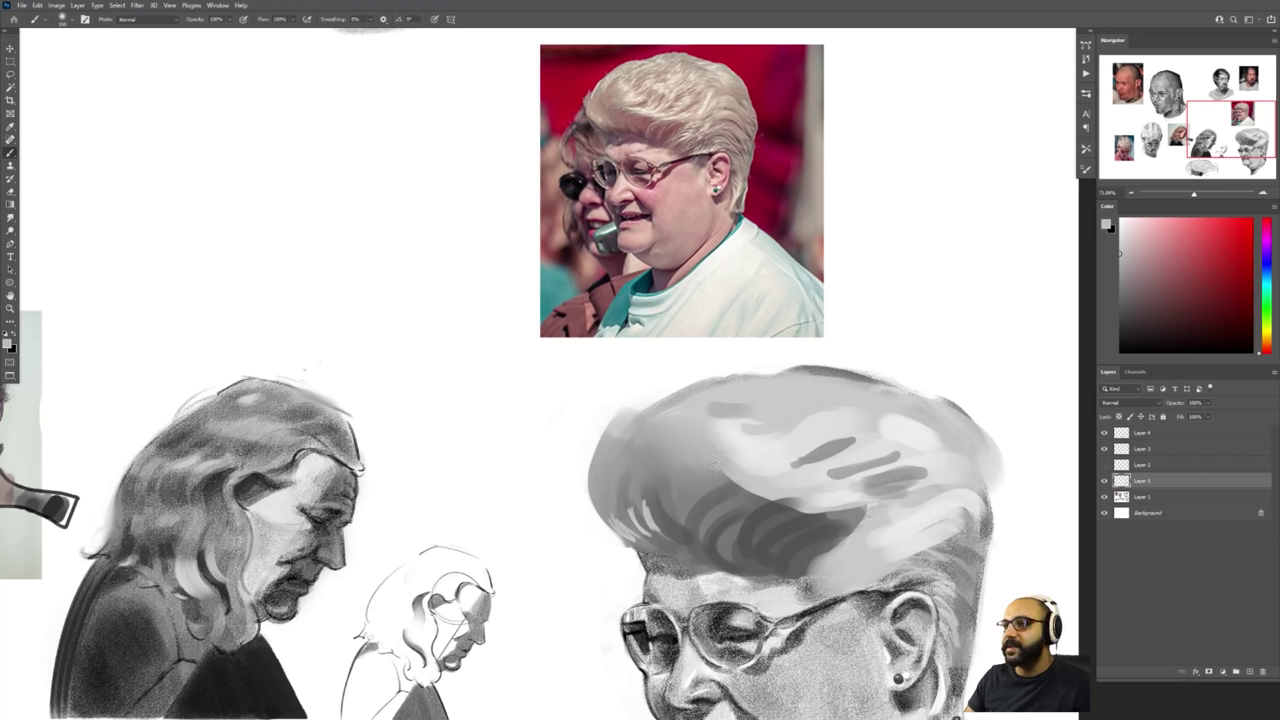
left_click(741, 467, "alt")
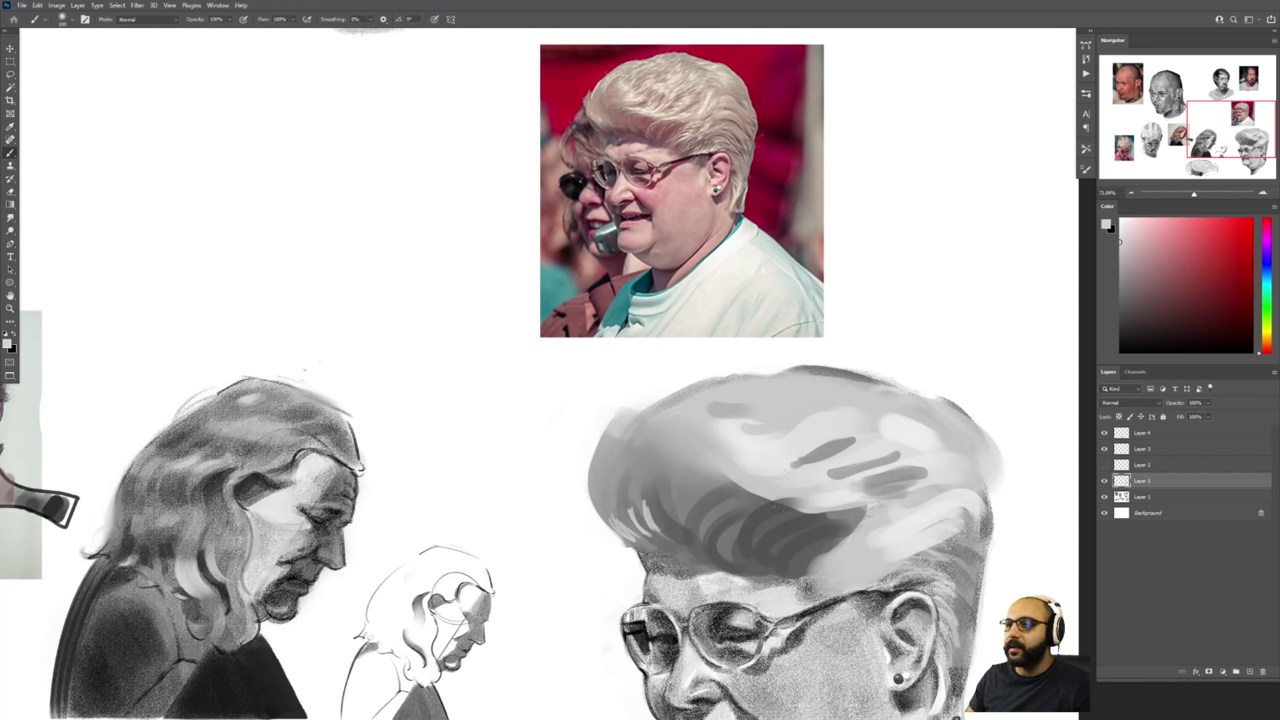
mouse_move(815, 565)
left_mouse_down()
mouse_move(862, 578)
mouse_move(840, 598)
mouse_move(878, 555)
left_mouse_up()
Unify the darkest part of the fringe shadow with a textured brush and a dark grey sampled from the hair.
right_click(920, 450)
left_click(974, 345)
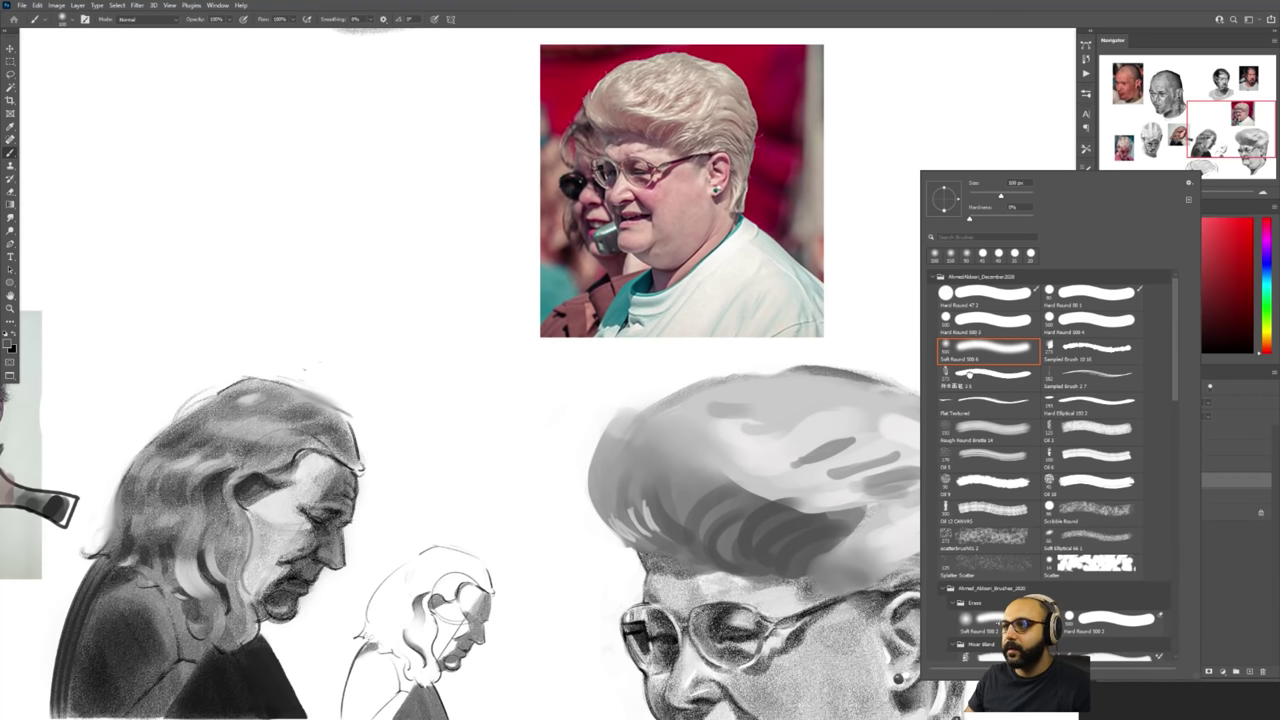
left_click(969, 374)
left_click(766, 401, "alt")
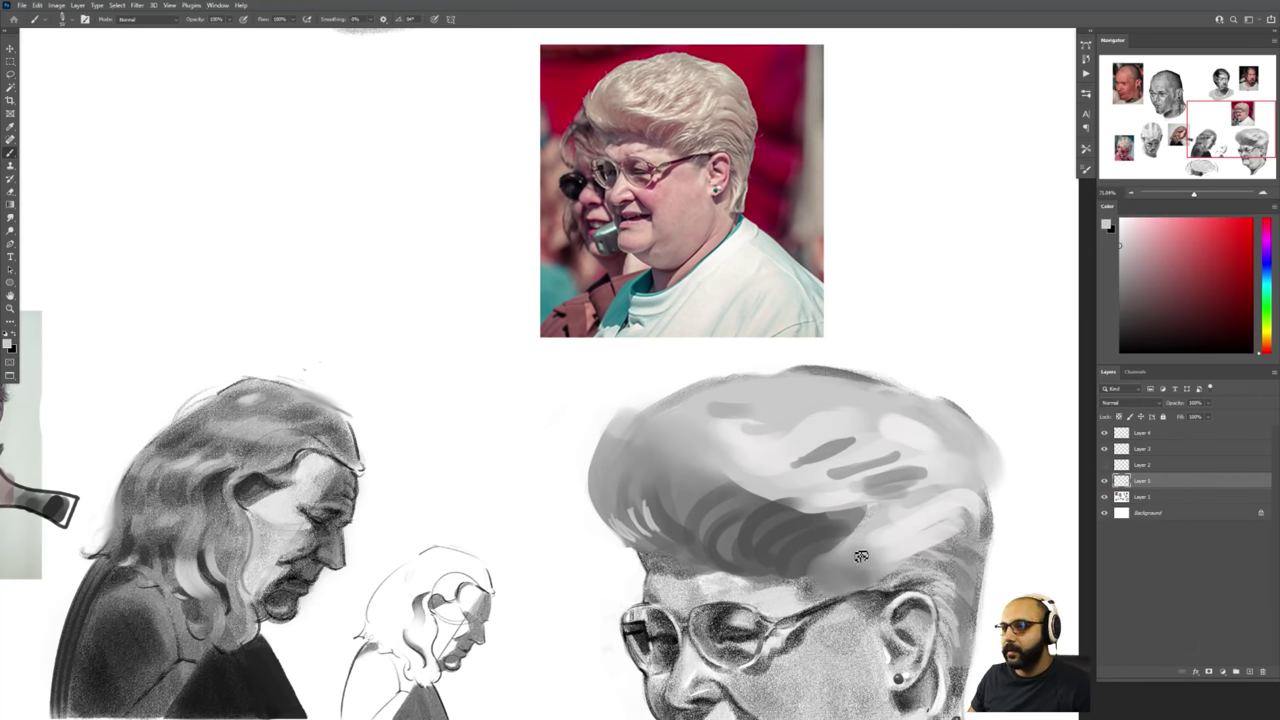
left_click(820, 536, "alt")
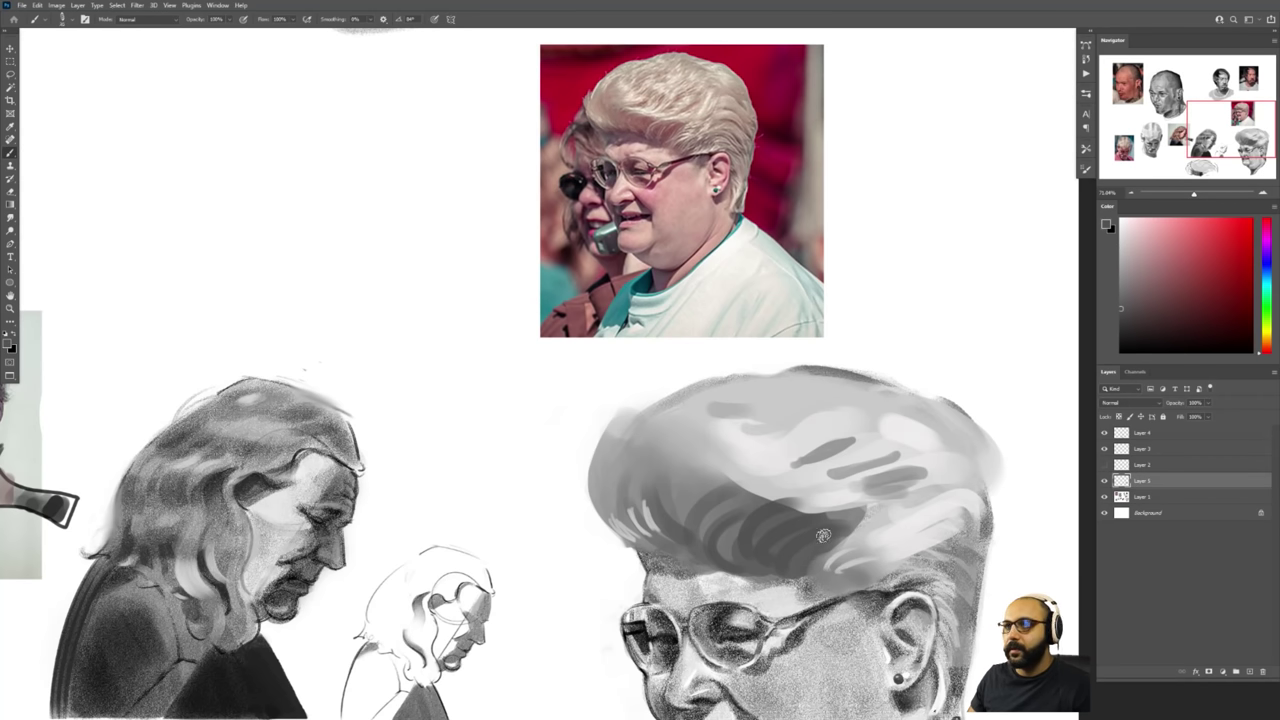
Paint curved mid-grey strands sweeping up through the fringe shadow using tones sampled from the hair.
left_click(736, 548, "alt")
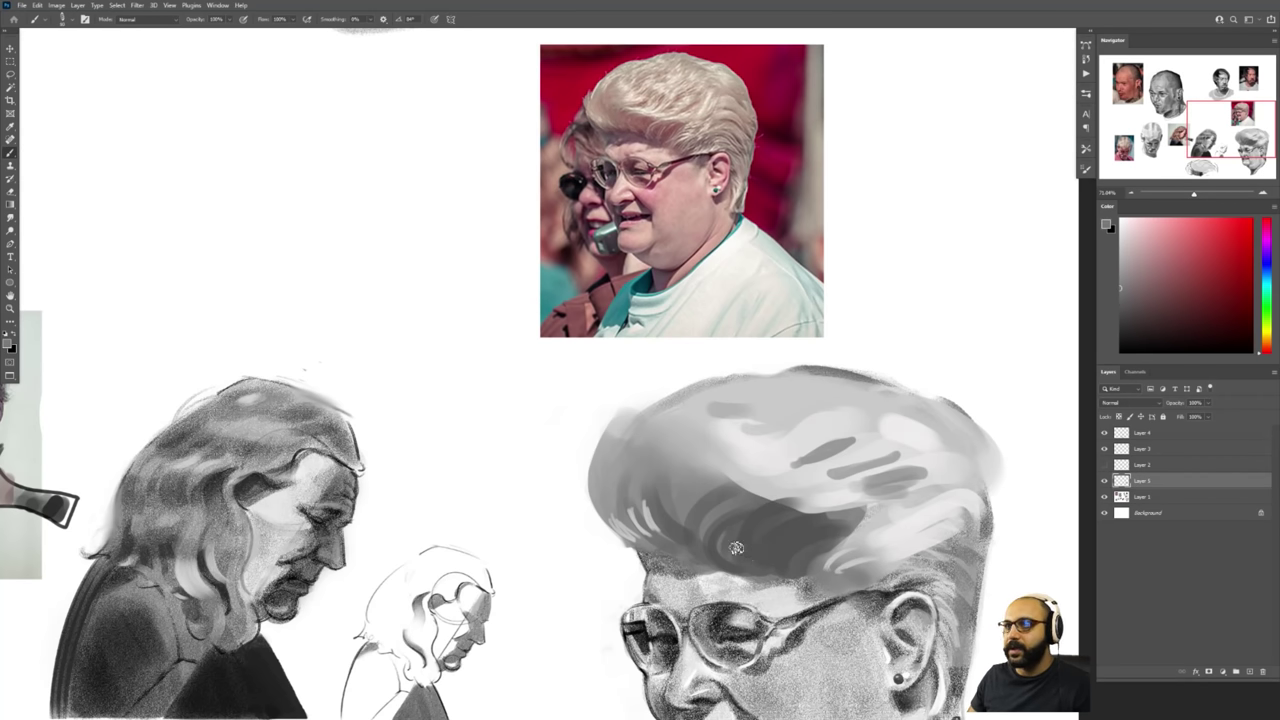
left_click_drag(736, 548, 770, 510)
left_click_drag(750, 544, 800, 510)
mouse_move(788, 566)
left_mouse_down()
mouse_move(830, 526)
mouse_move(730, 506)
left_mouse_up()
left_click(776, 524, "alt")
mouse_move(720, 548)
left_mouse_down()
mouse_move(717, 500)
mouse_move(702, 490)
left_mouse_up()
mouse_move(720, 530)
left_mouse_down()
mouse_move(684, 505)
mouse_move(690, 486)
left_mouse_up()
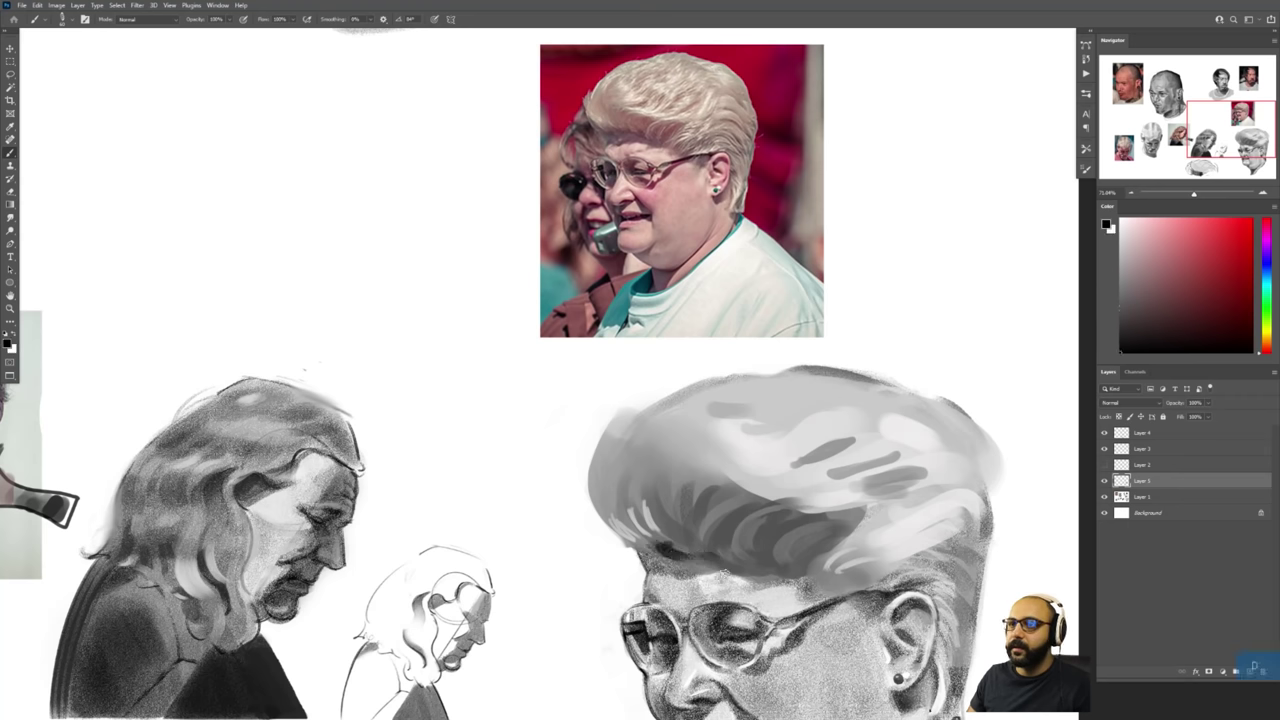
Add dark accents at the front hairline and more strand strokes where the crown meets the fringe shadow.
left_click(677, 559, "alt")
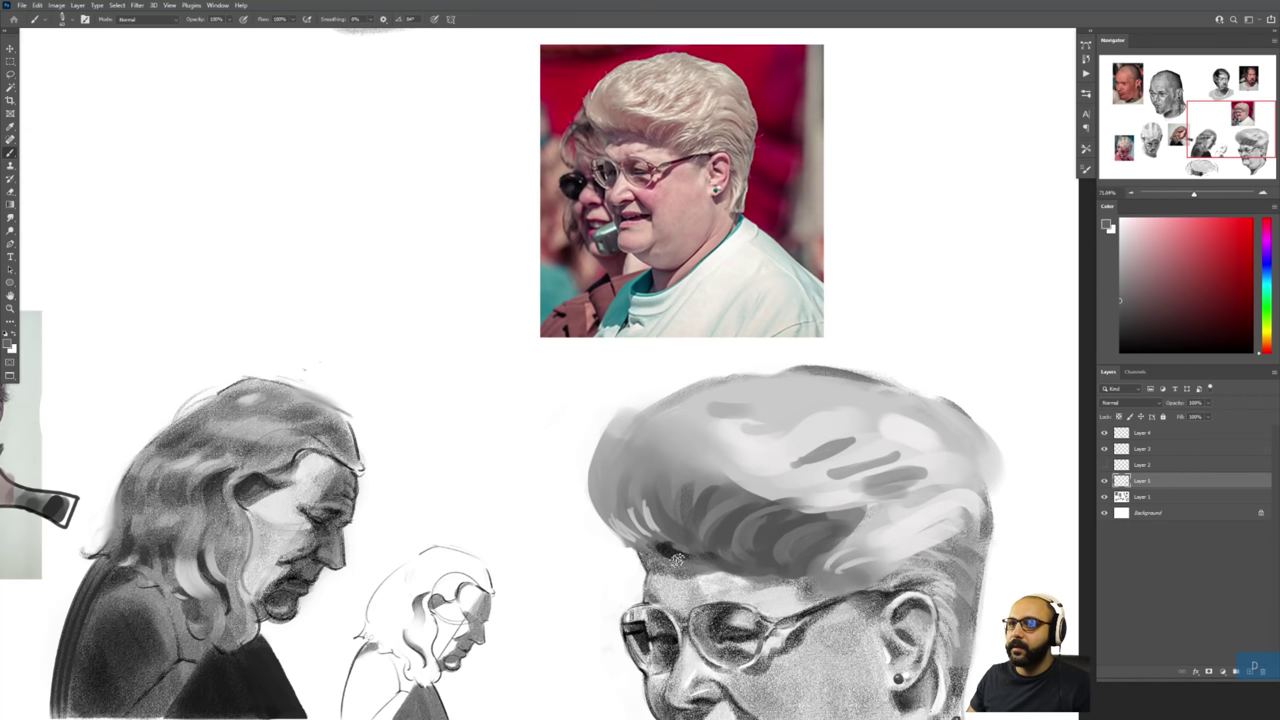
left_click(886, 330, "alt")
mouse_move(724, 440)
left_mouse_down()
mouse_move(678, 420)
mouse_move(734, 457)
mouse_move(722, 489)
mouse_move(850, 503)
mouse_move(808, 515)
mouse_move(858, 513)
left_mouse_up()
mouse_move(742, 505)
left_mouse_down()
mouse_move(814, 504)
mouse_move(720, 491)
left_mouse_up()
Compare the repainted hair with the original rendering at full-canvas view by hiding and showing the repaint layer.
key("z")
left_click_drag(830, 483, 771, 484)
left_click(812, 491)
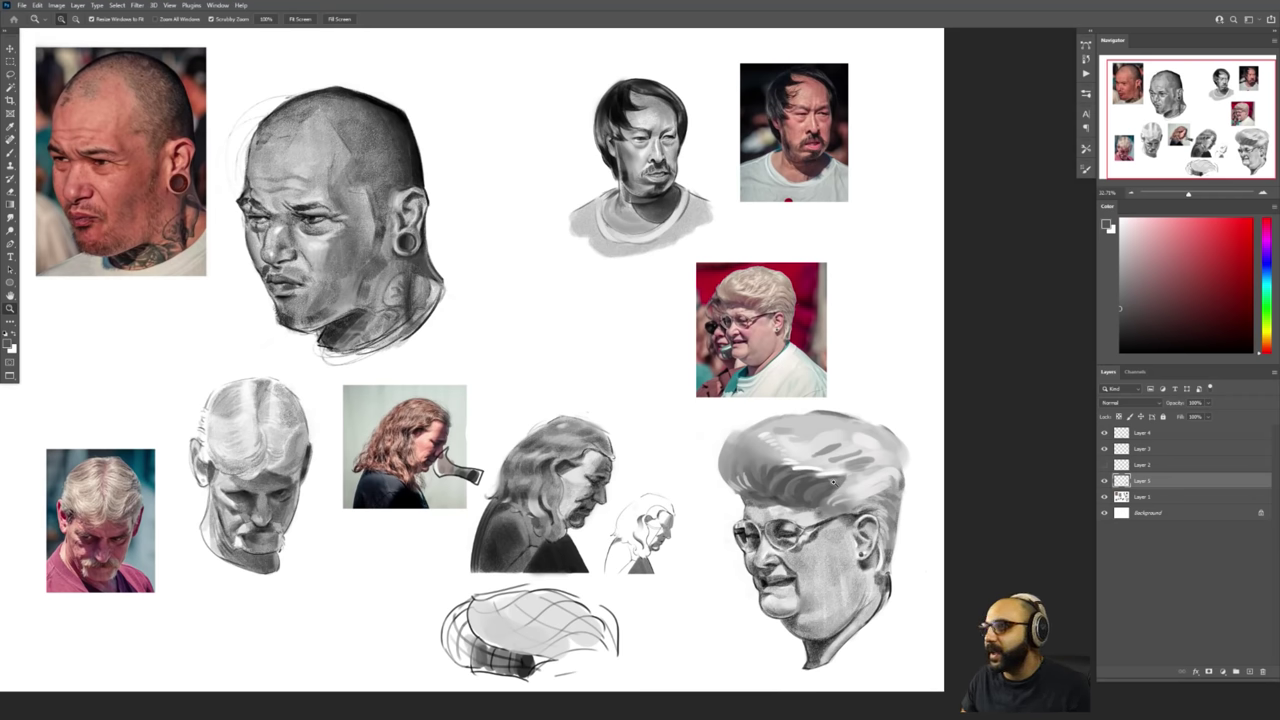
left_click_drag(878, 503, 886, 489)
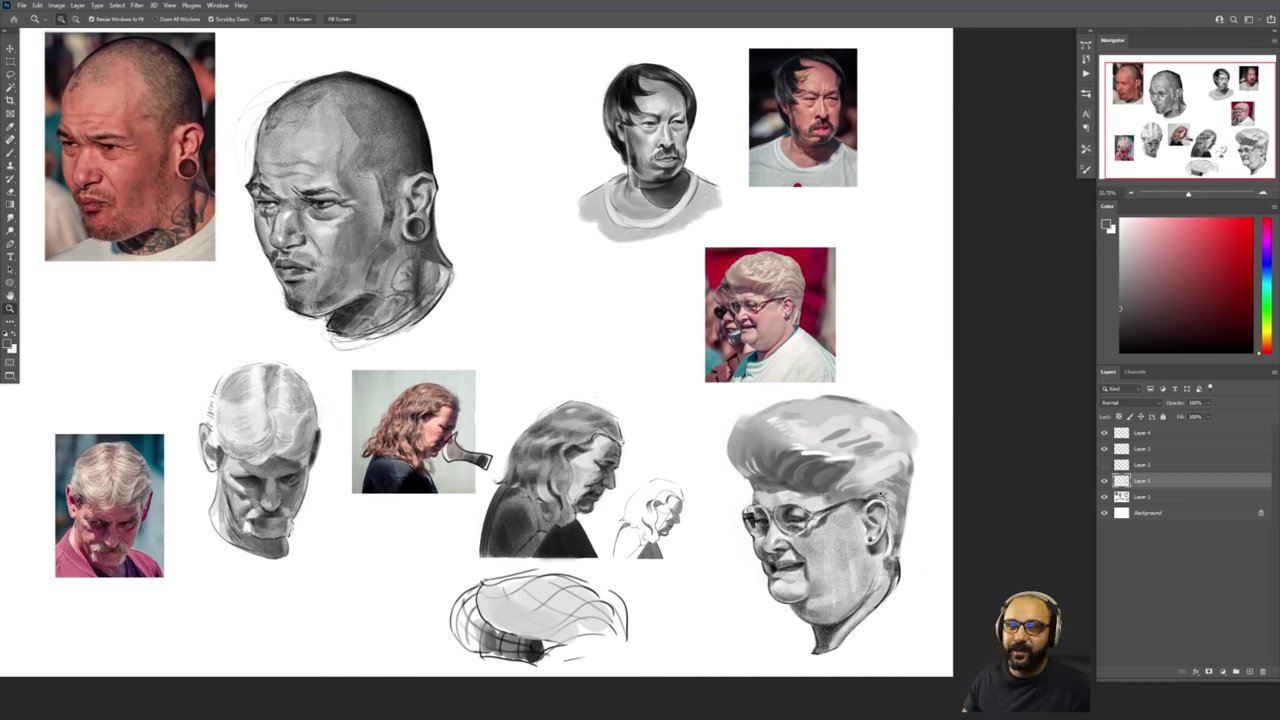
key("b")
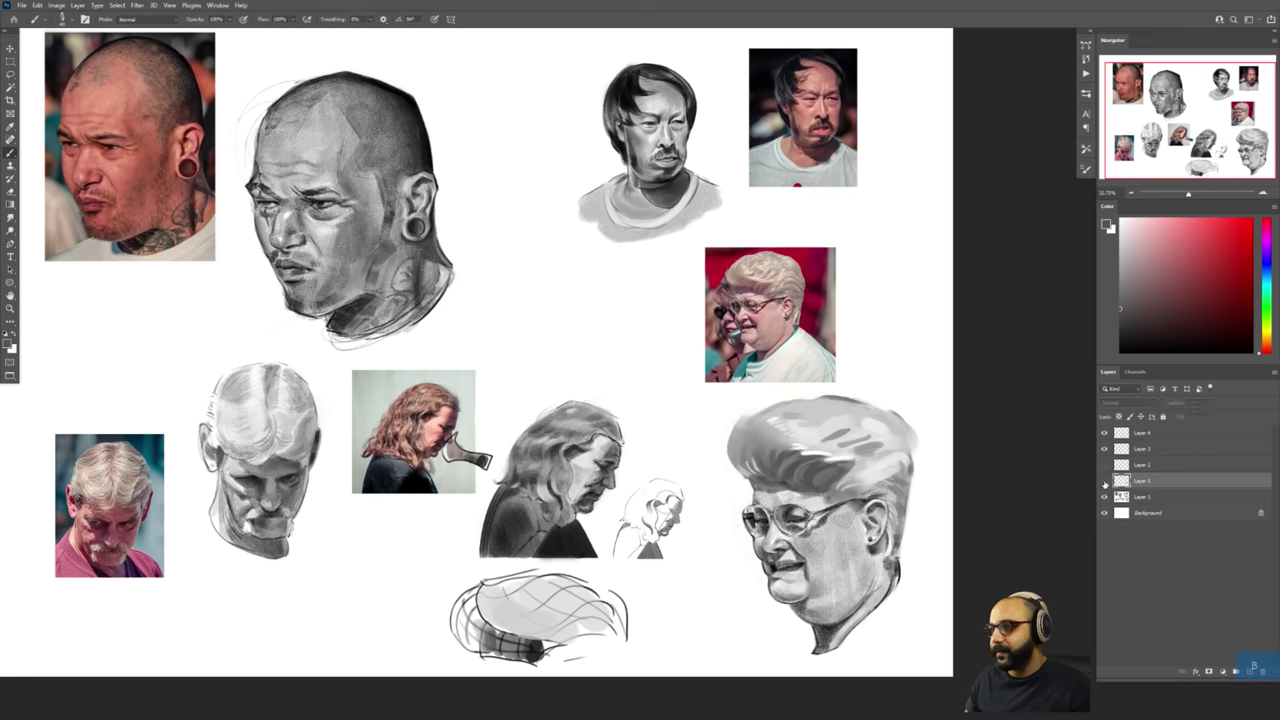
left_click(1105, 481)
left_click(1105, 481)
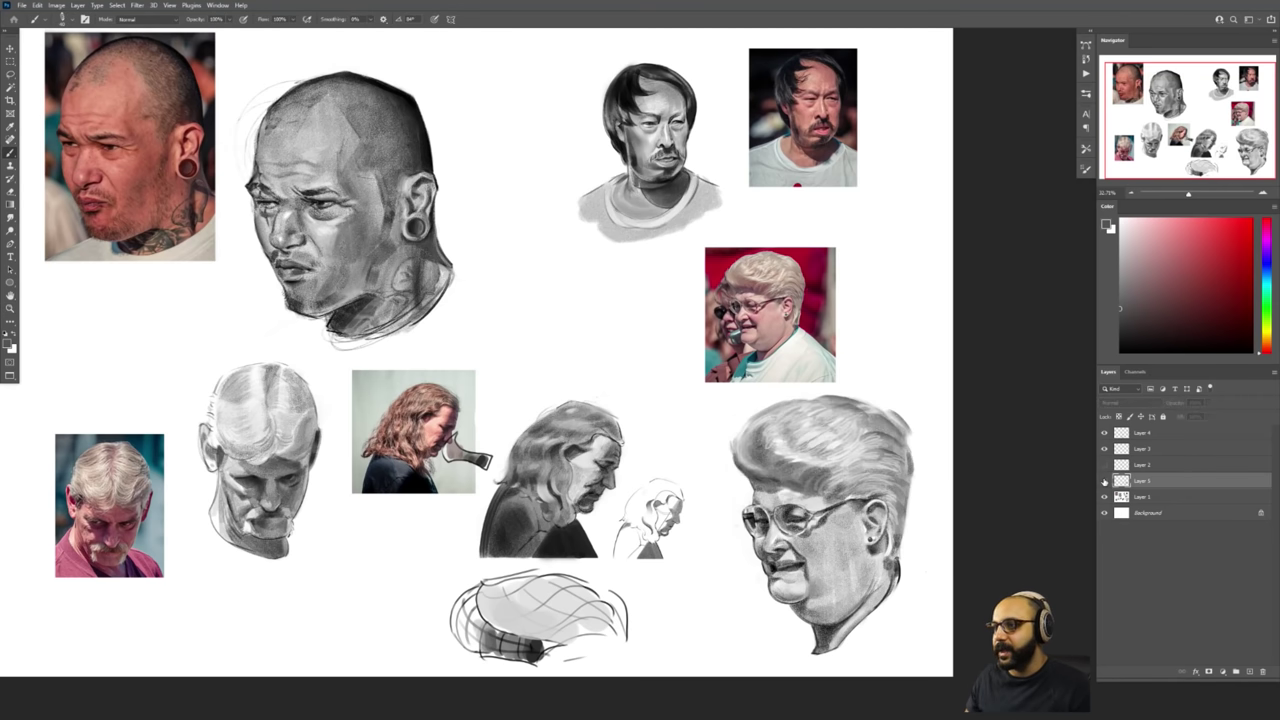